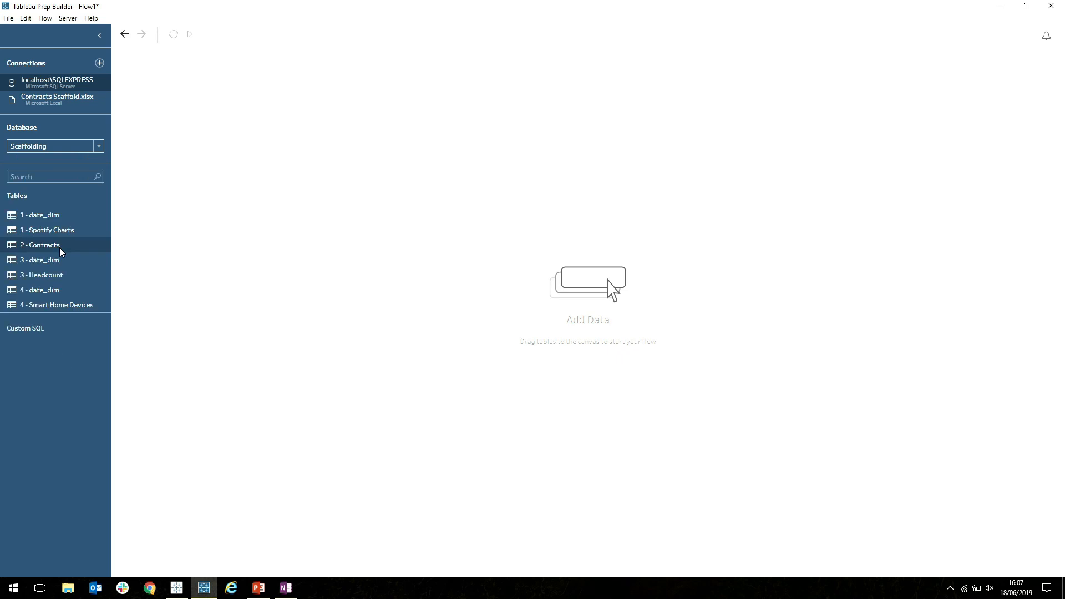
- Add the 1 - Spotify Charts table to the flow and attach a cleaning step to it
left_click_drag(57, 230, 421, 68)
key("ctrl+4")
key("ctrl")
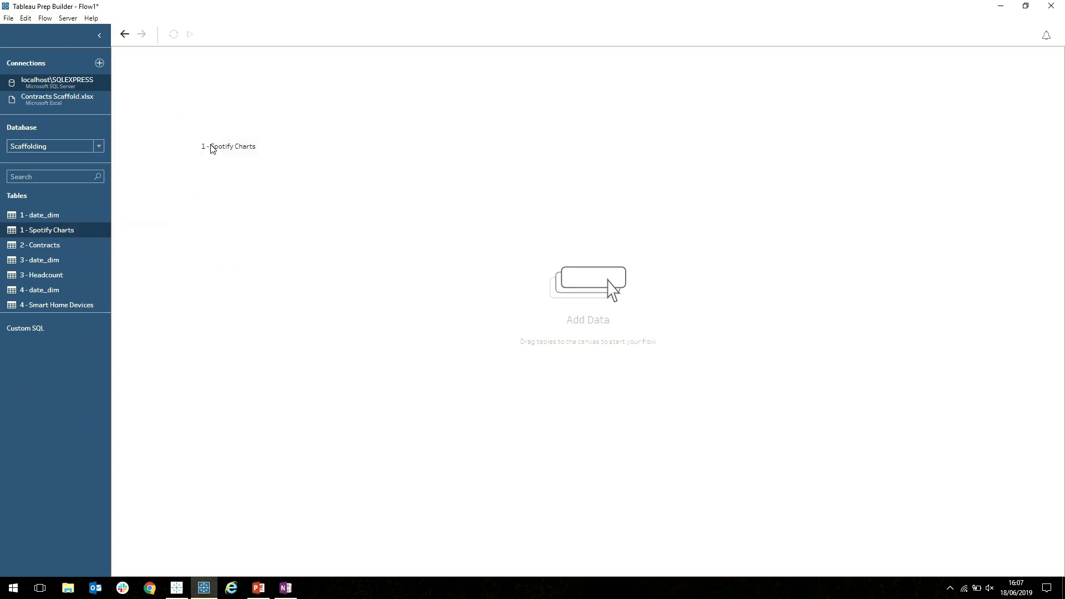
left_click_drag(212, 149, 210, 148)
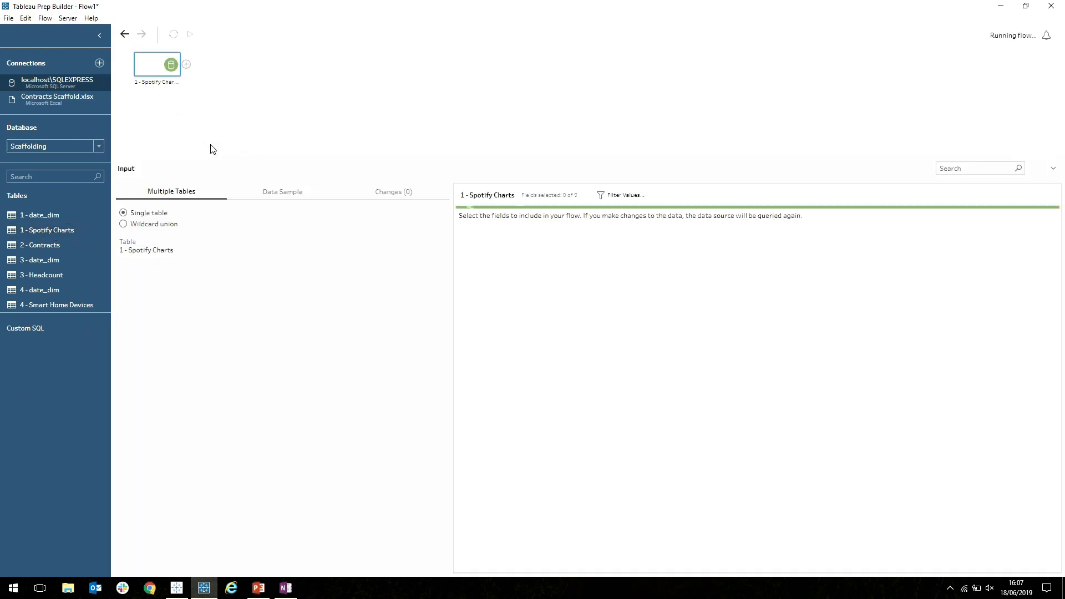
left_click(186, 64)
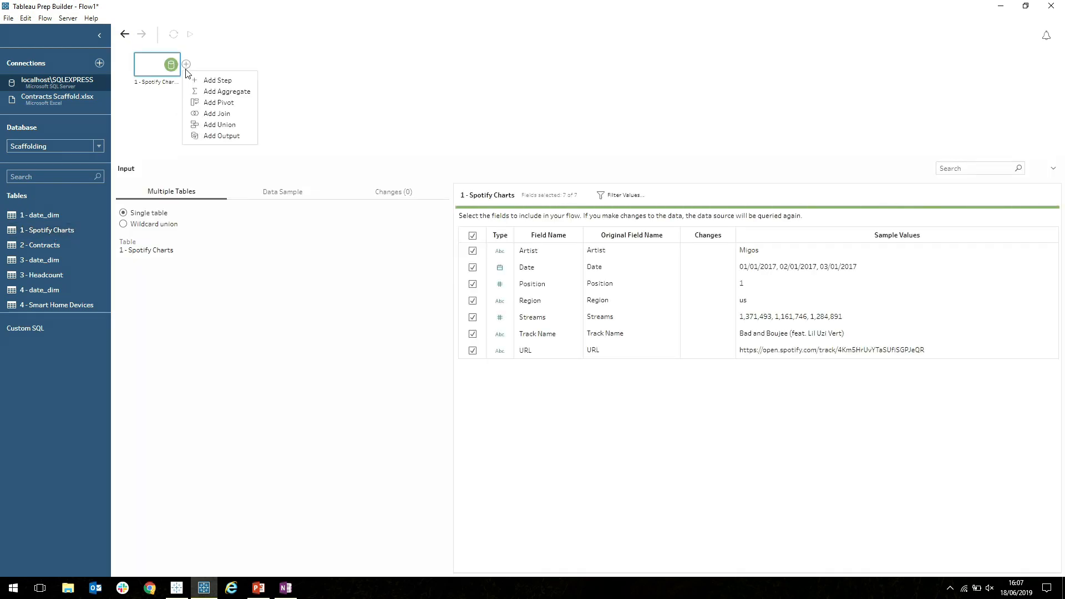
left_click(207, 81)
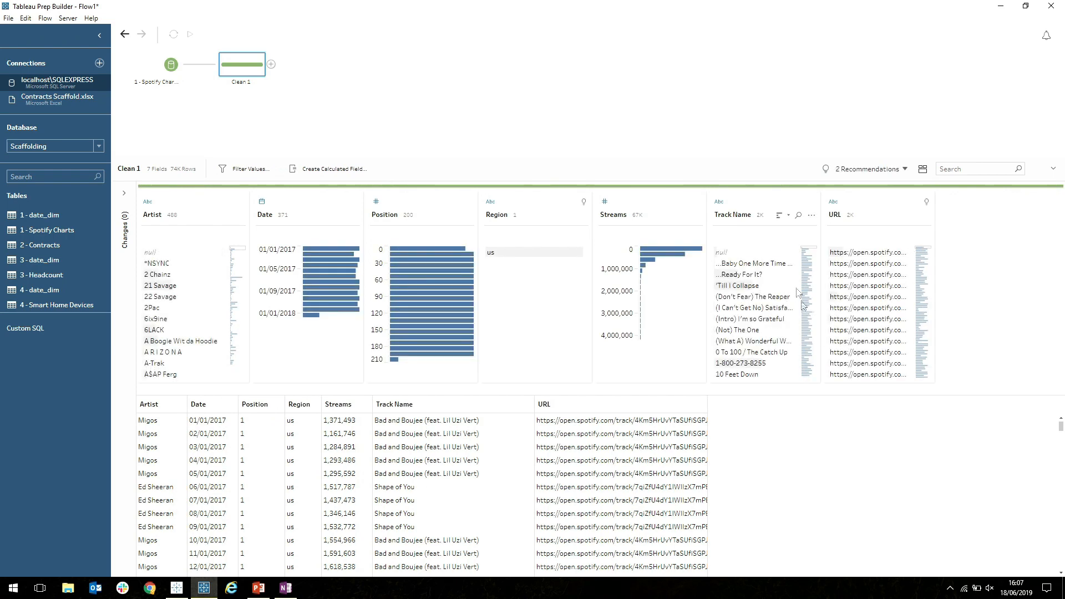
- Search the Track Name field for 24k magic and keep only the 24K Magic value
left_click(798, 216)
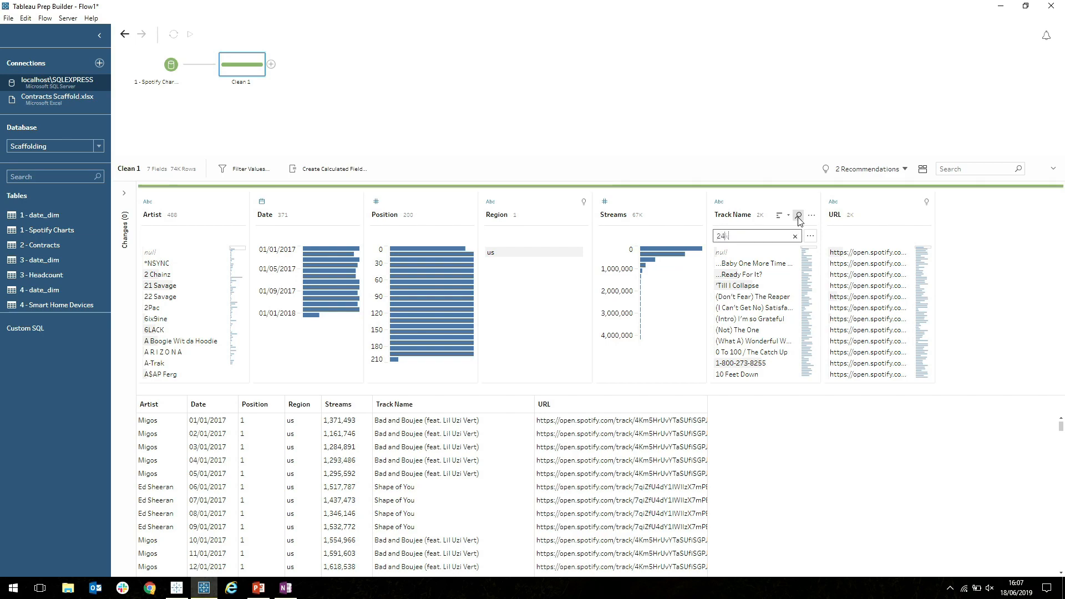
type("24k magic")
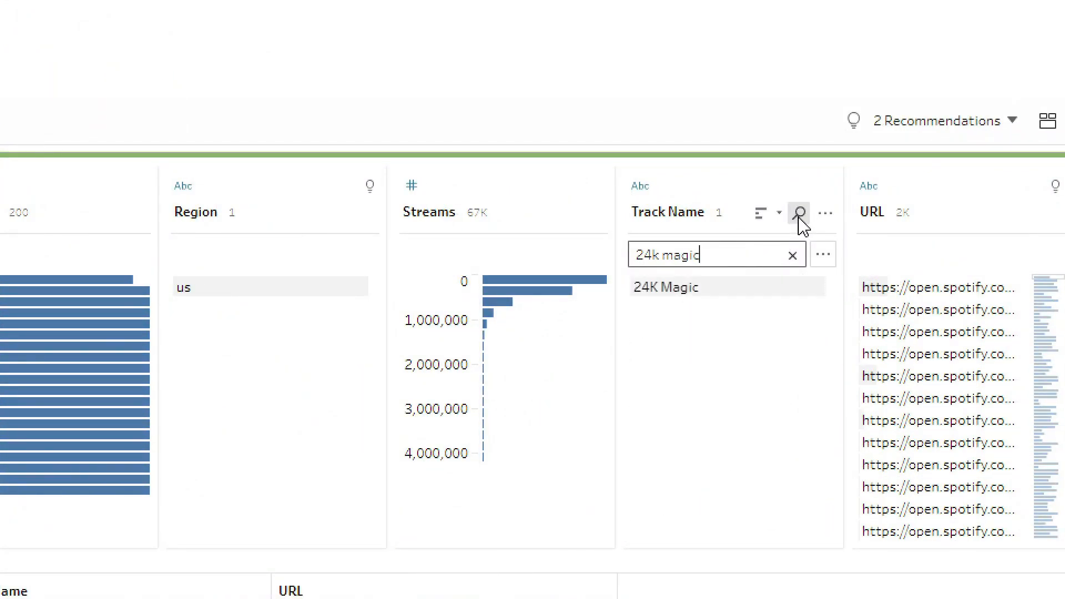
right_click(736, 300)
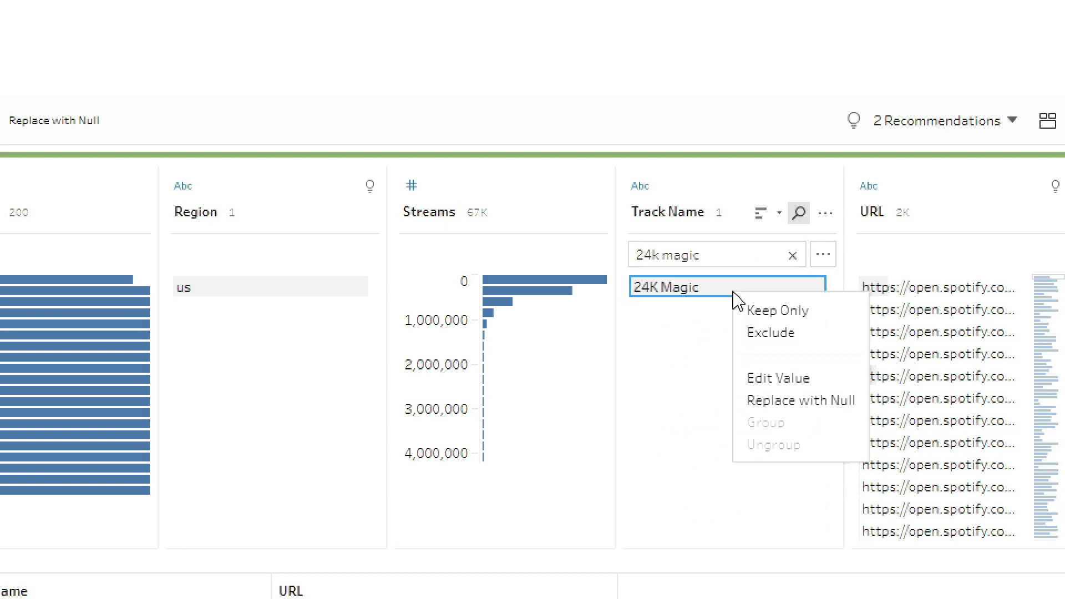
left_click(764, 312)
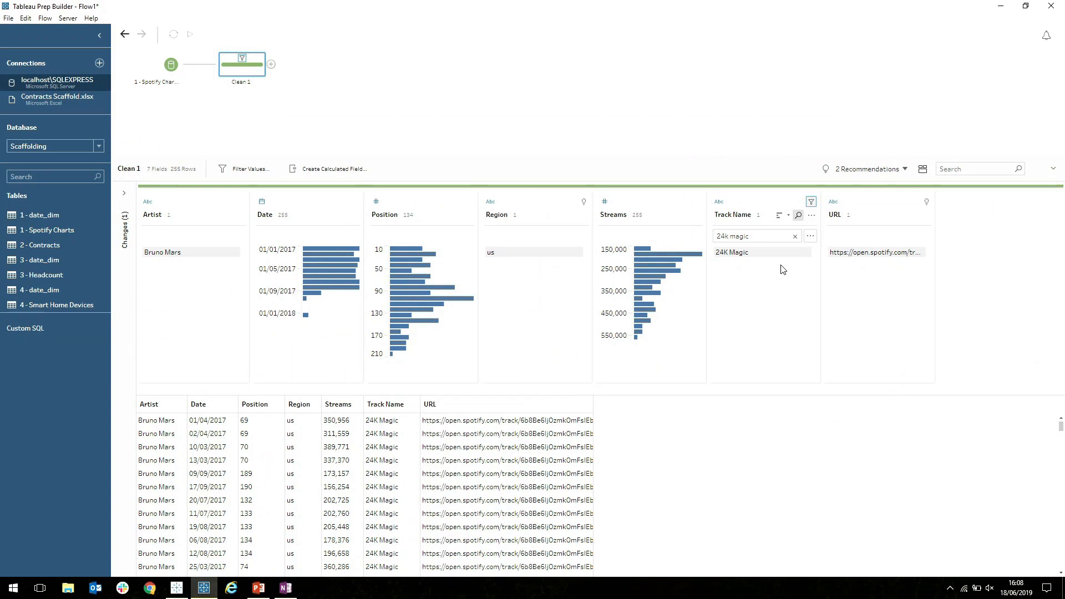
left_click(616, 72)
left_click(250, 72)
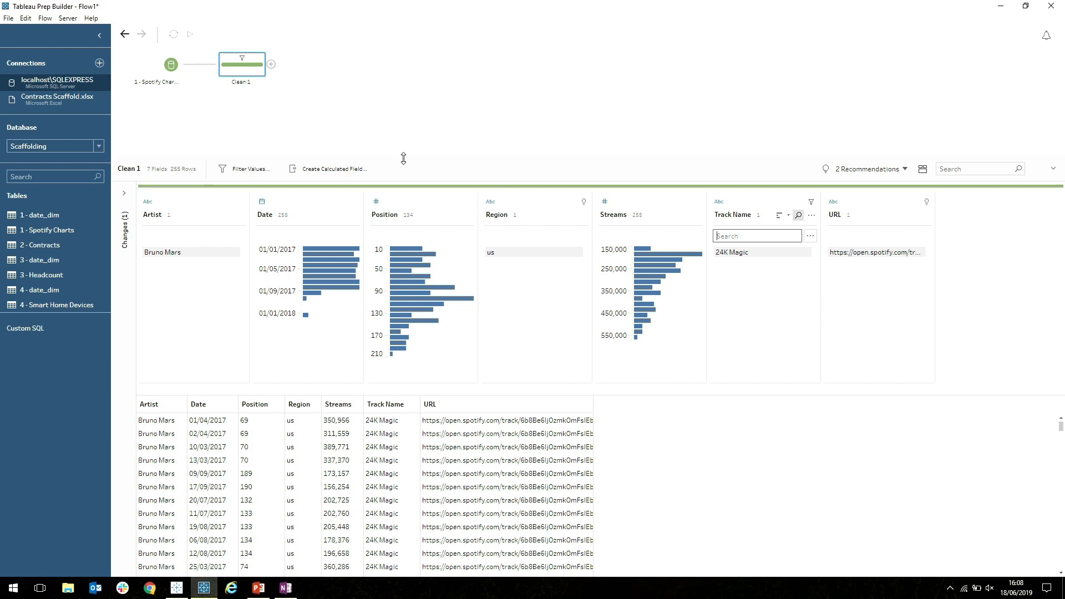
- Add the 1 - date_dim table below the Spotify branch and attach a cleaning step to it
left_click_drag(41, 216, 166, 117)
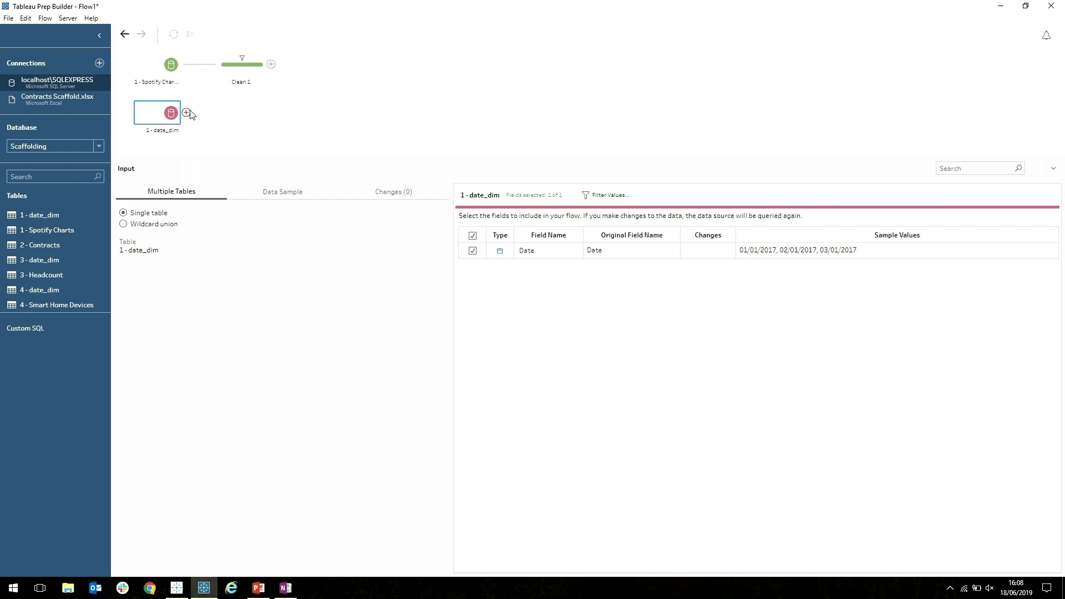
left_click(187, 113)
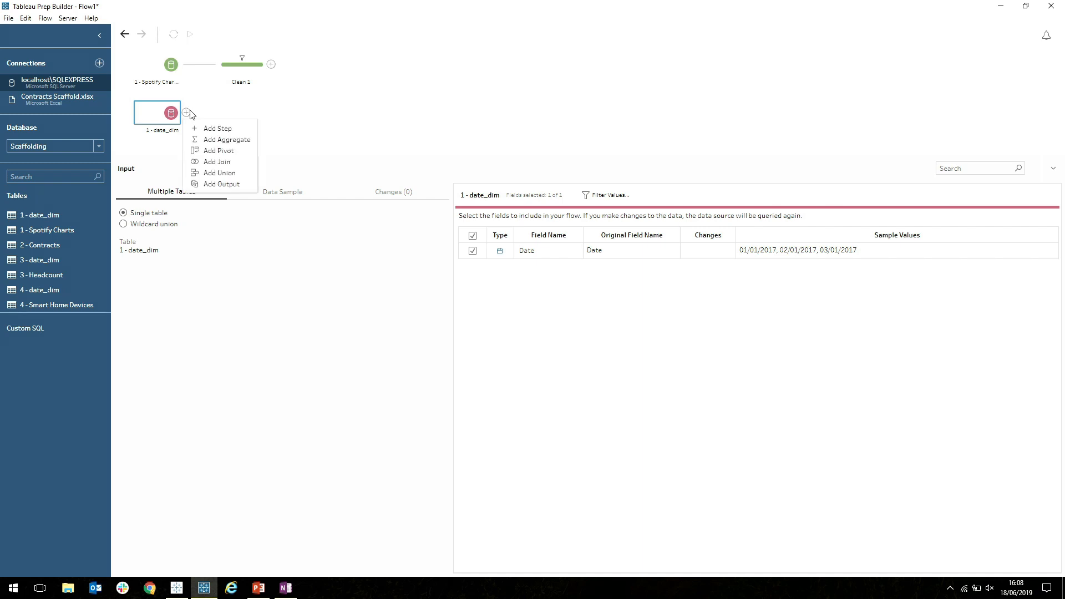
left_click(210, 130)
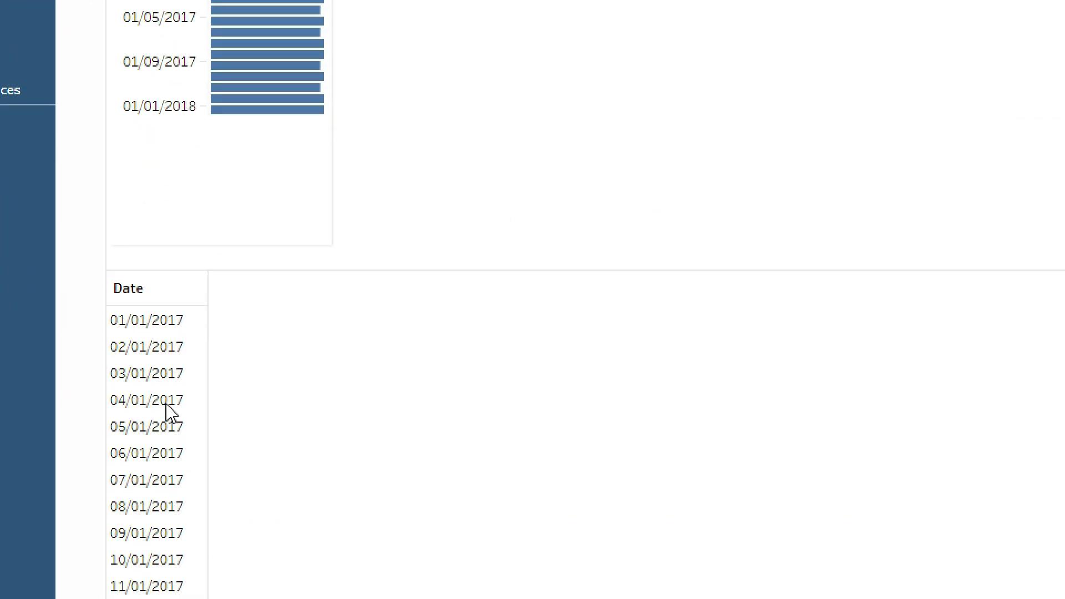
- Switch the date table's Date field to the Detail view state to examine its individual dates
left_click(240, 215)
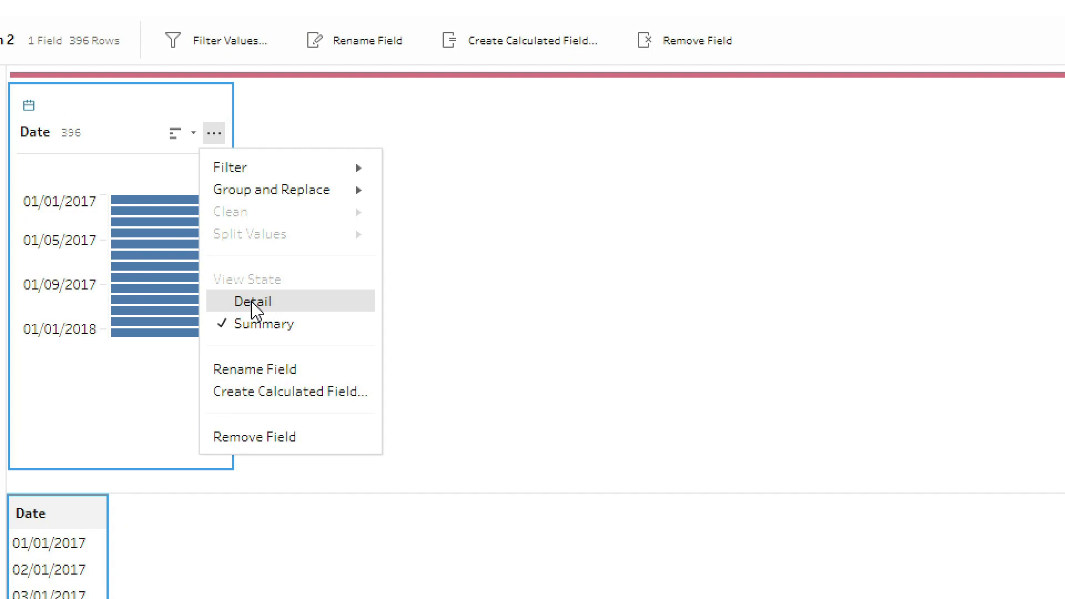
left_click(253, 308)
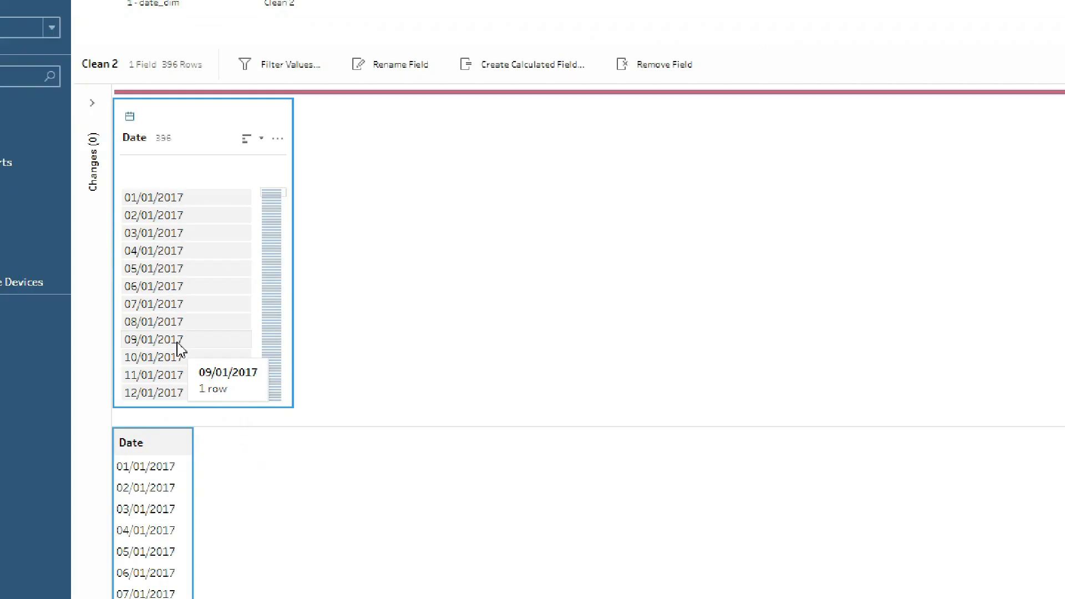
left_click(422, 77)
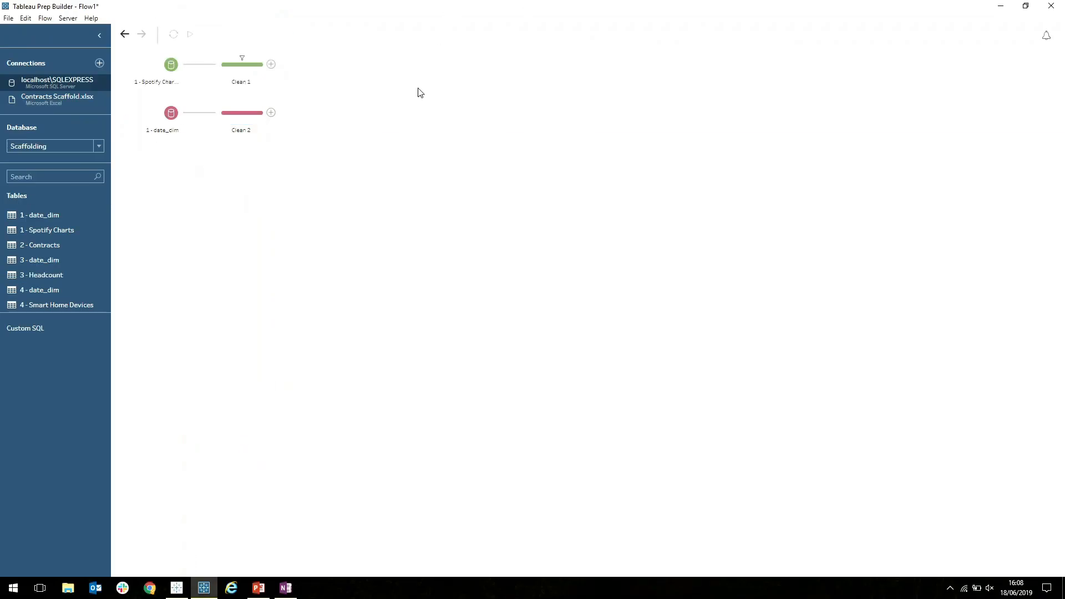
- Join Clean 2 to Clean 1 and set a right join that keeps every date from Clean 2
left_click_drag(238, 113, 279, 64)
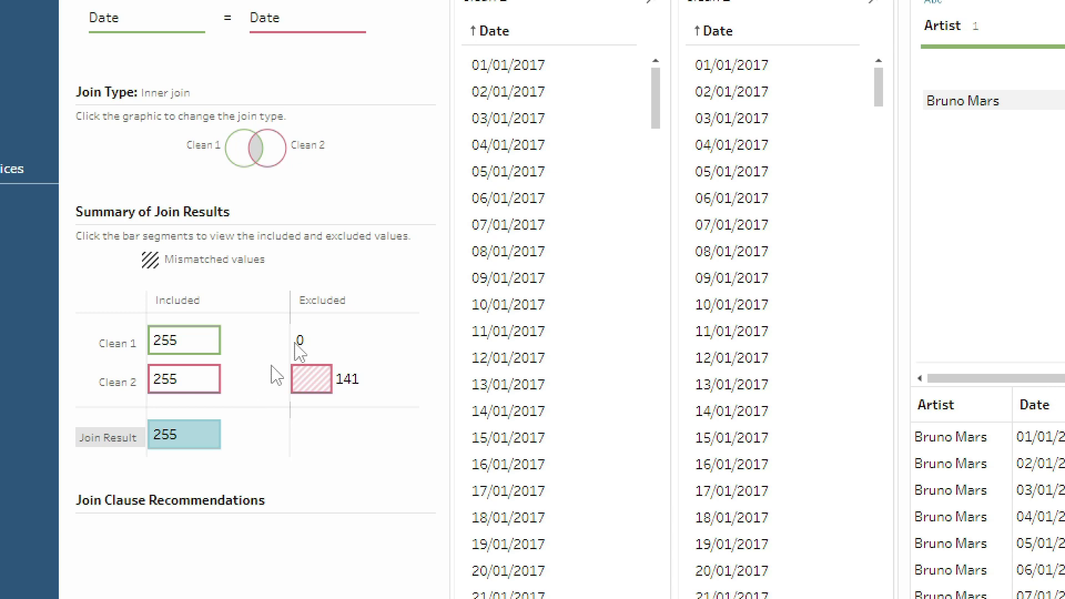
left_click(278, 158)
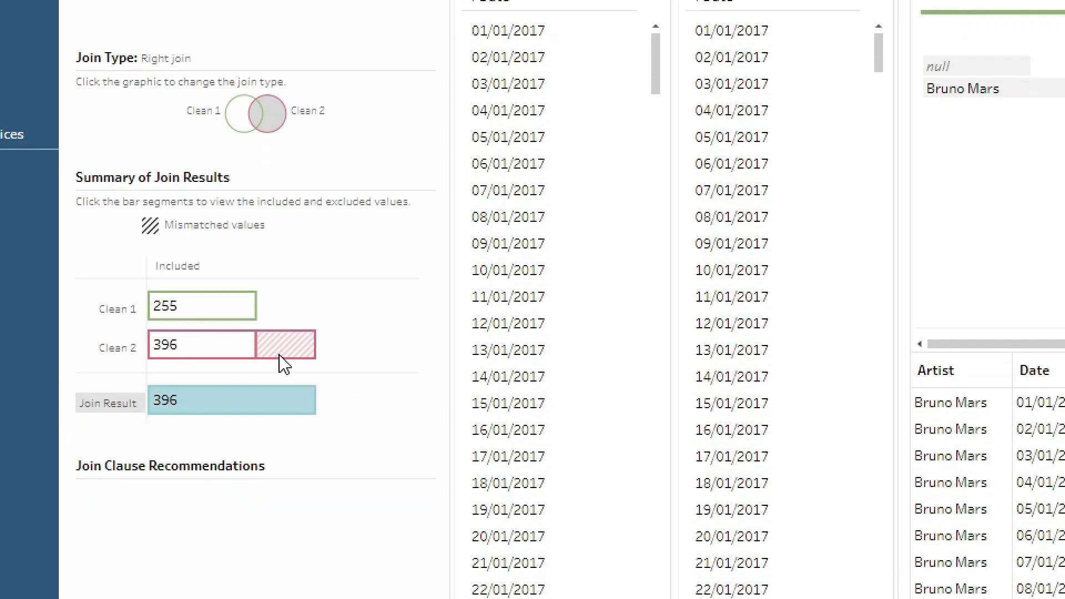
mouse_move(262, 445)
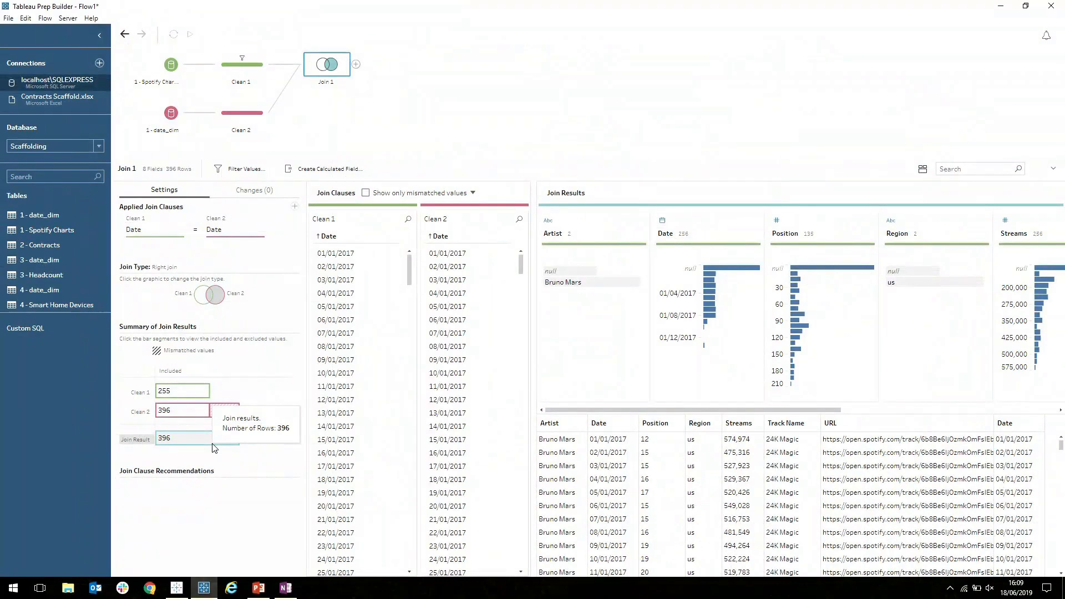
- Search the joined fields for date, remove Clean 1's Date field, and add an output step after the join
left_click(953, 169)
type("date")
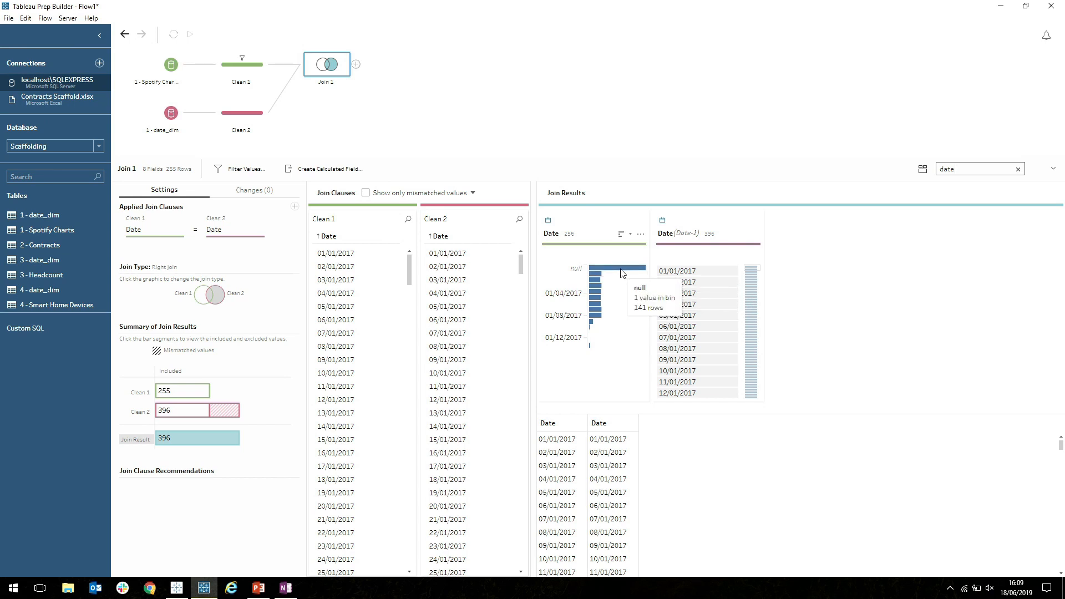
left_click(606, 228)
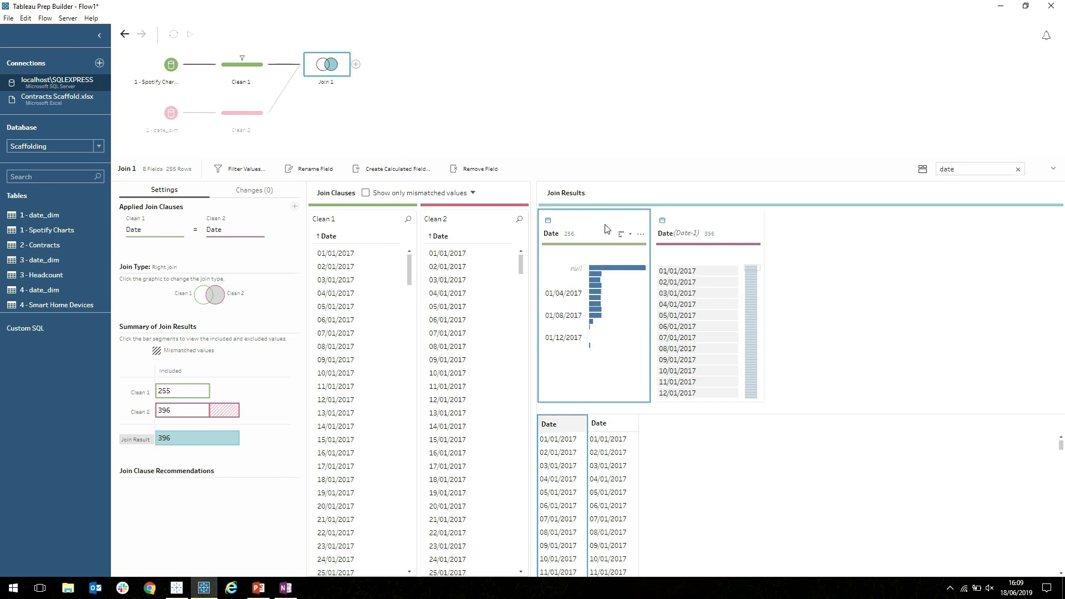
right_click(606, 228)
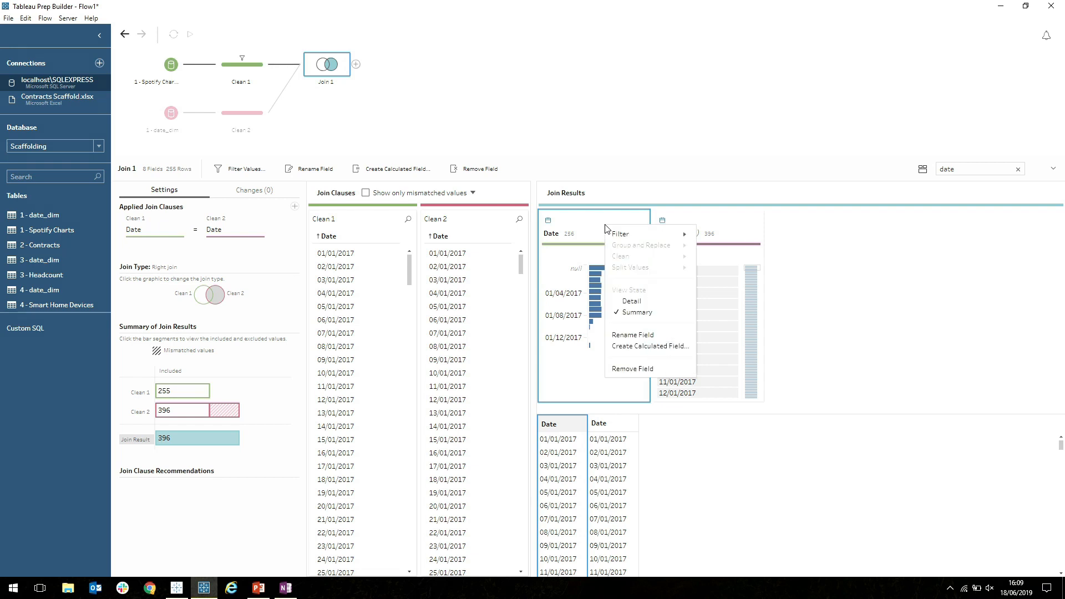
left_click(632, 369)
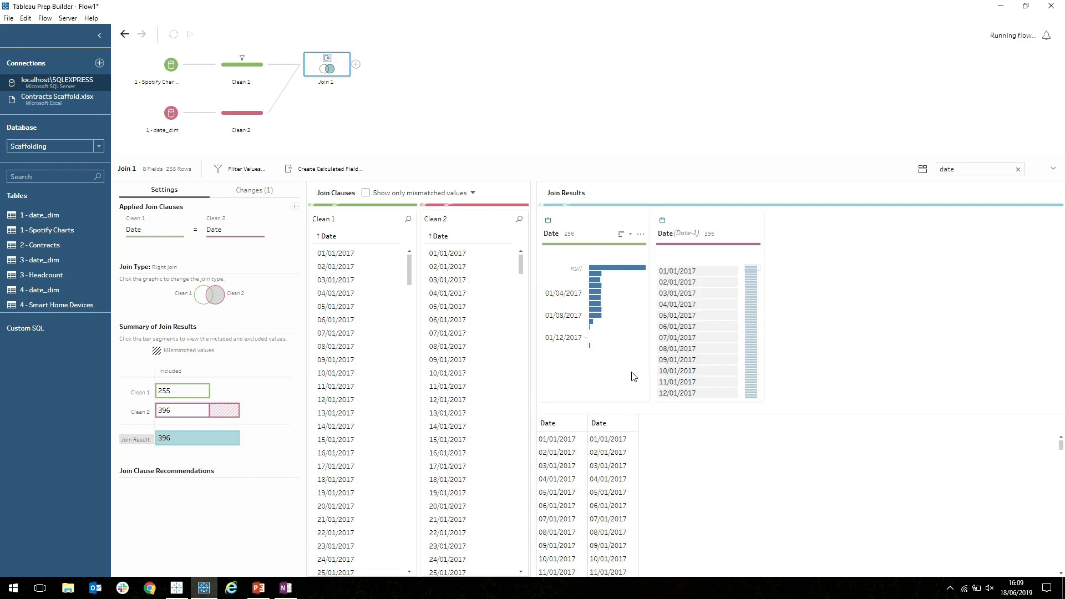
left_click(355, 64)
left_click(386, 139)
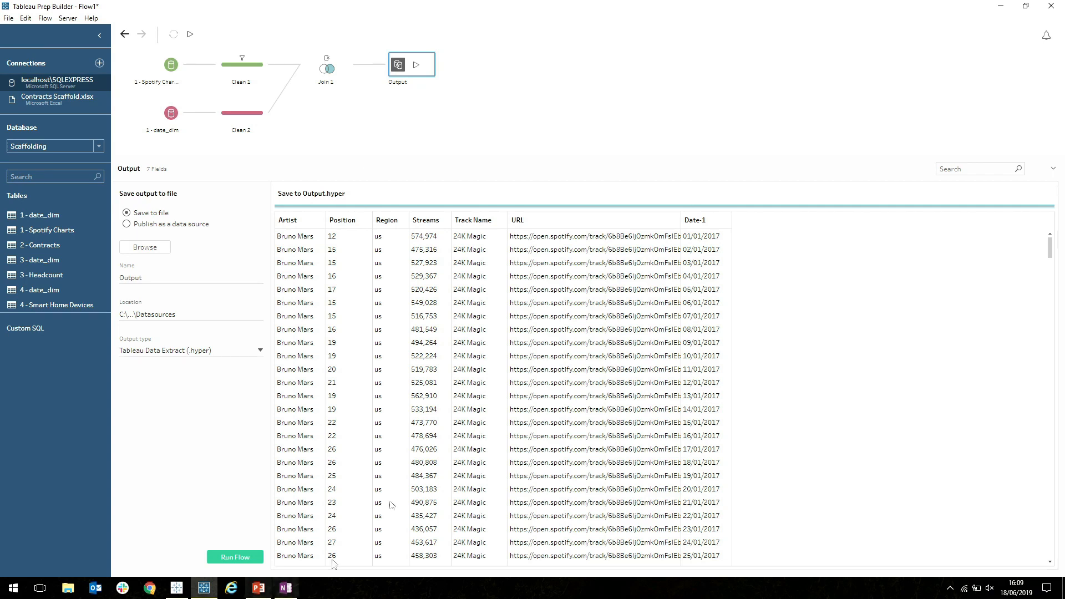
- Switch to the StarterWorkbook in Tableau Desktop and select the 1. Spotify Top 200 data source on the Spotify sheet
left_click(176, 589)
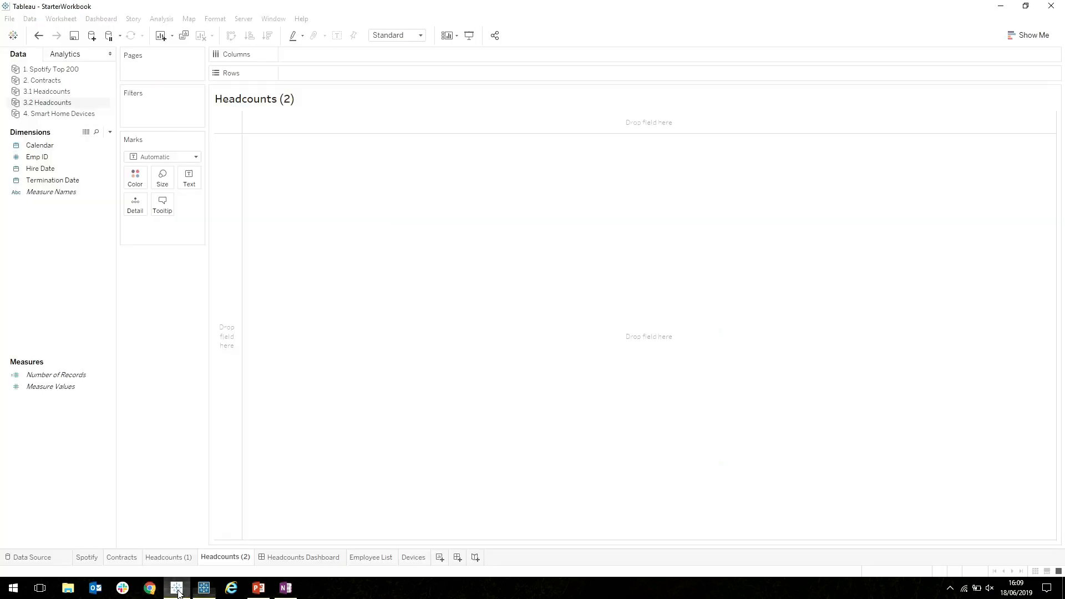
left_click(92, 557)
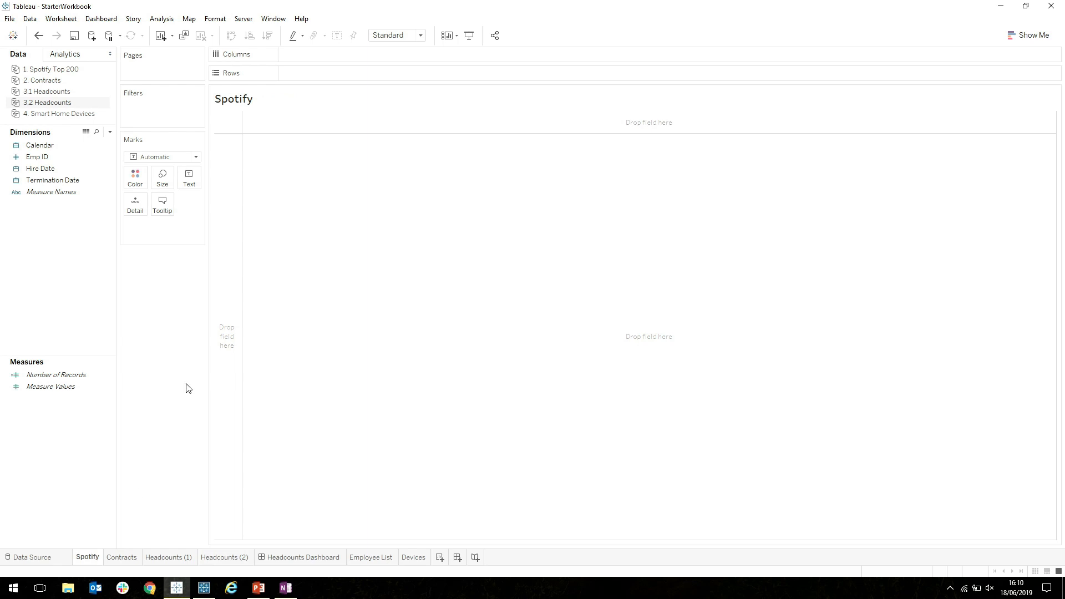
left_click(76, 69)
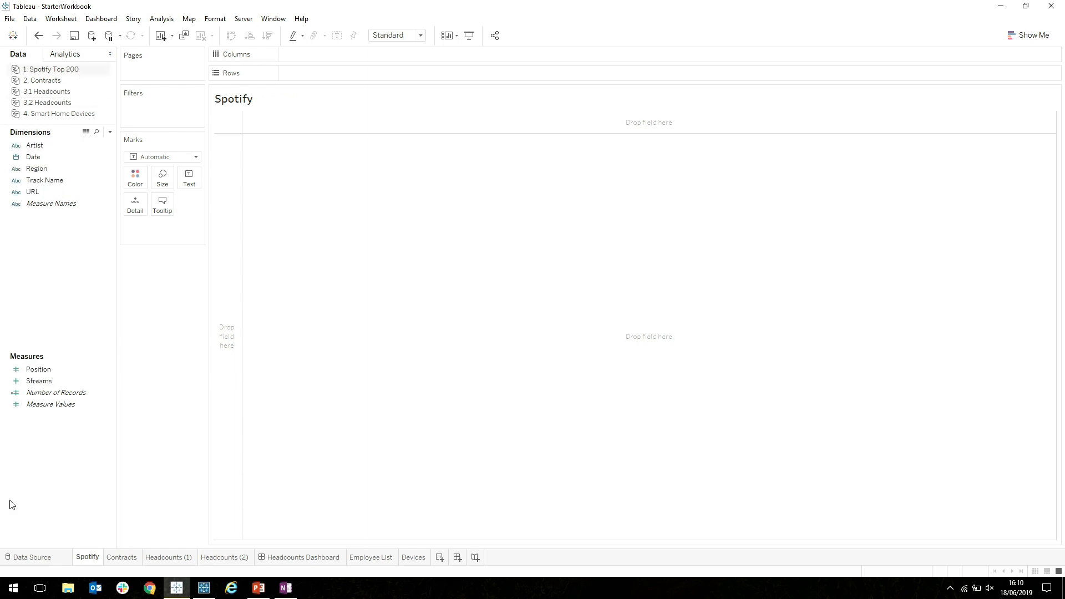
- Plot the sum of Position on rows against the continuous DAY(Date) on columns
left_click(42, 371)
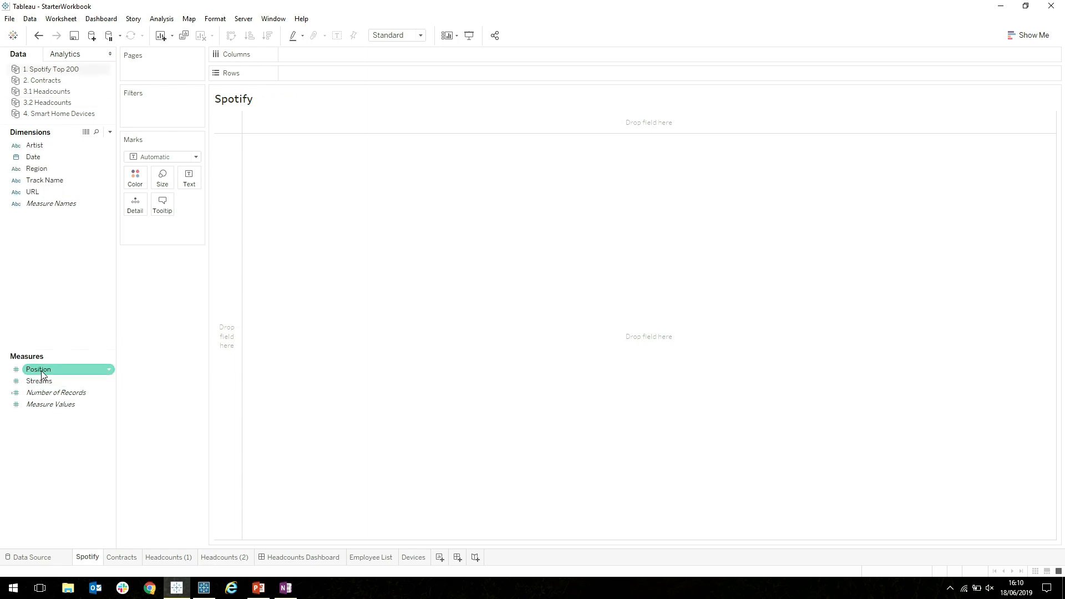
left_click_drag(42, 373, 216, 344)
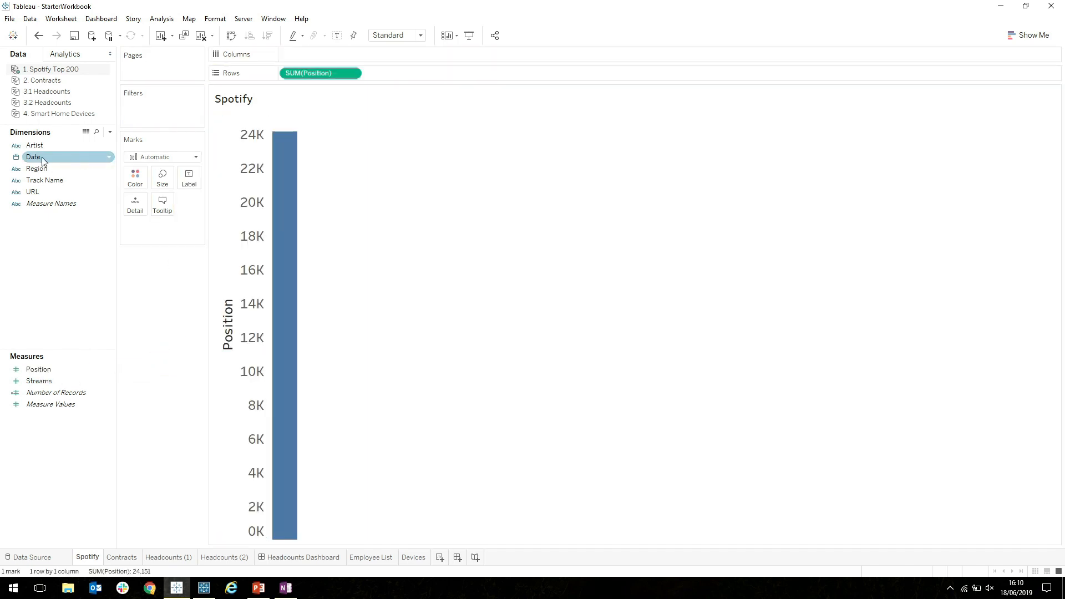
left_click_drag(41, 157, 332, 54)
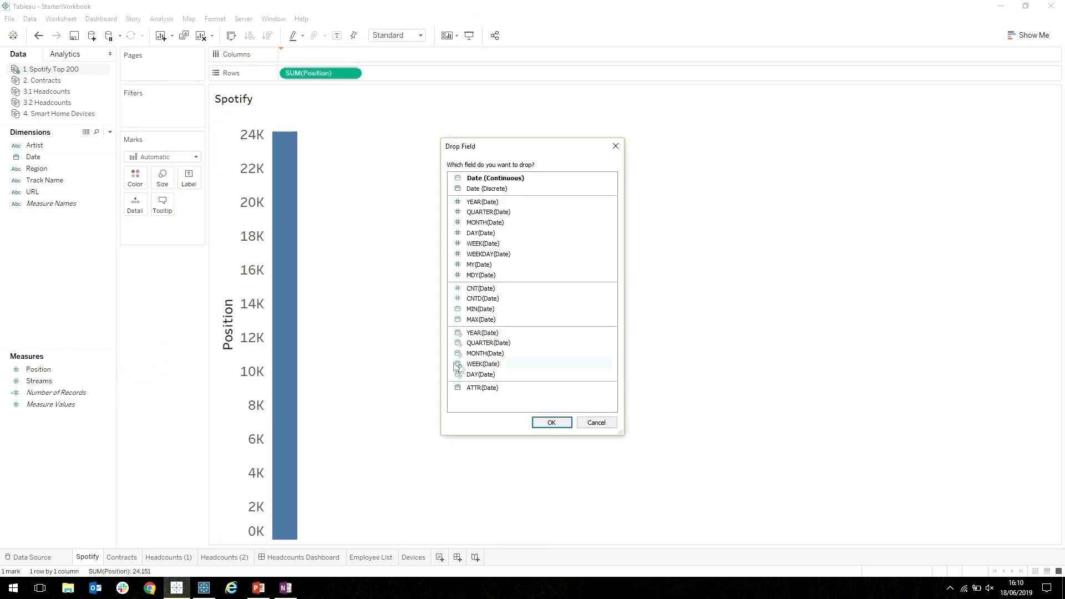
double_click(477, 374)
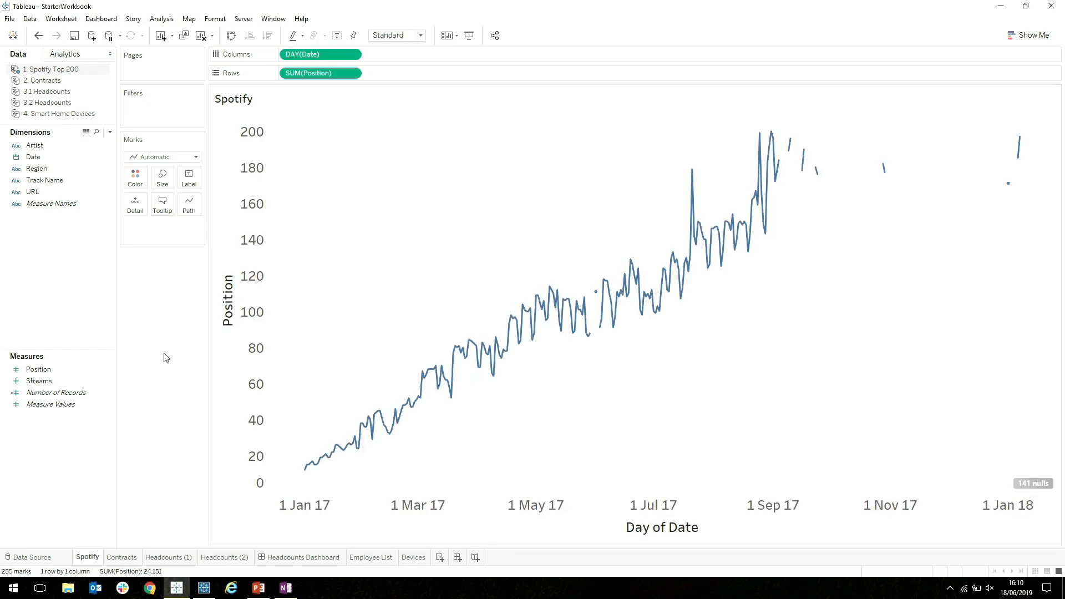
- Reverse the scale of the Position axis and close the axis settings
left_click(239, 196)
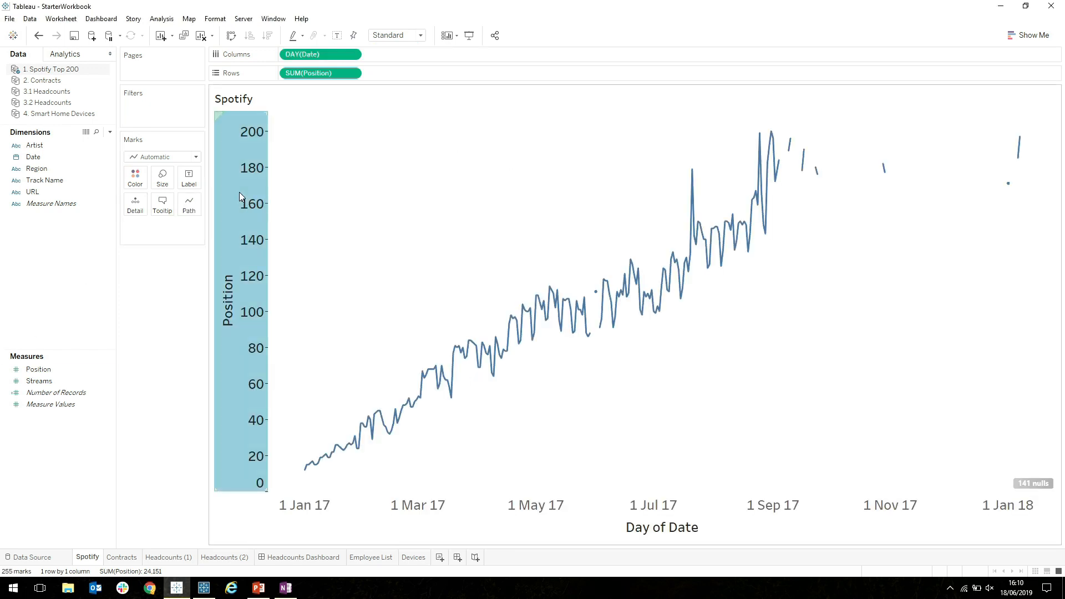
right_click(240, 196)
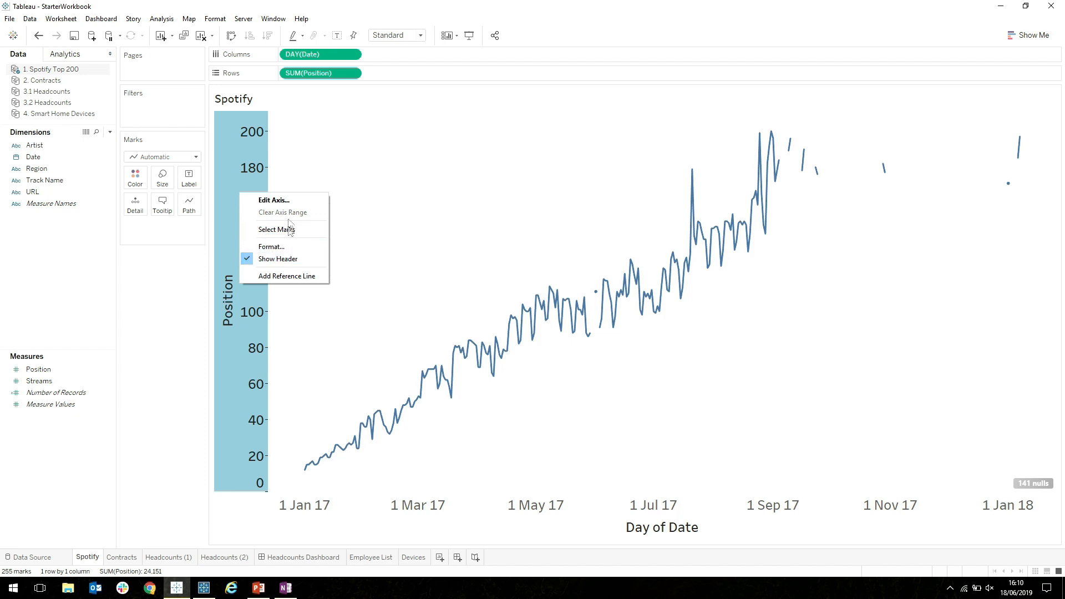
left_click(281, 201)
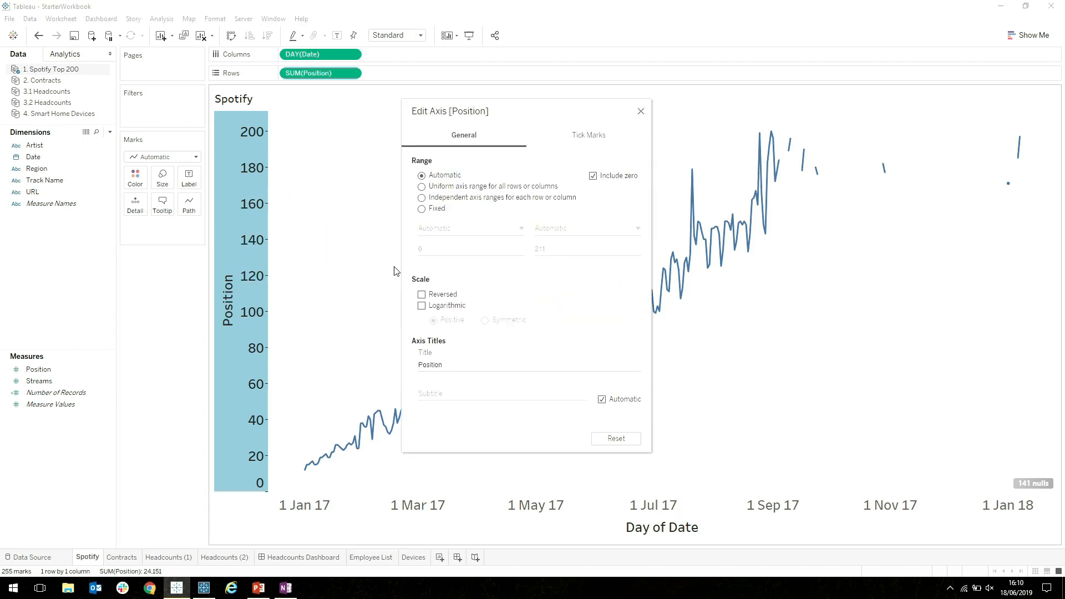
left_click(449, 298)
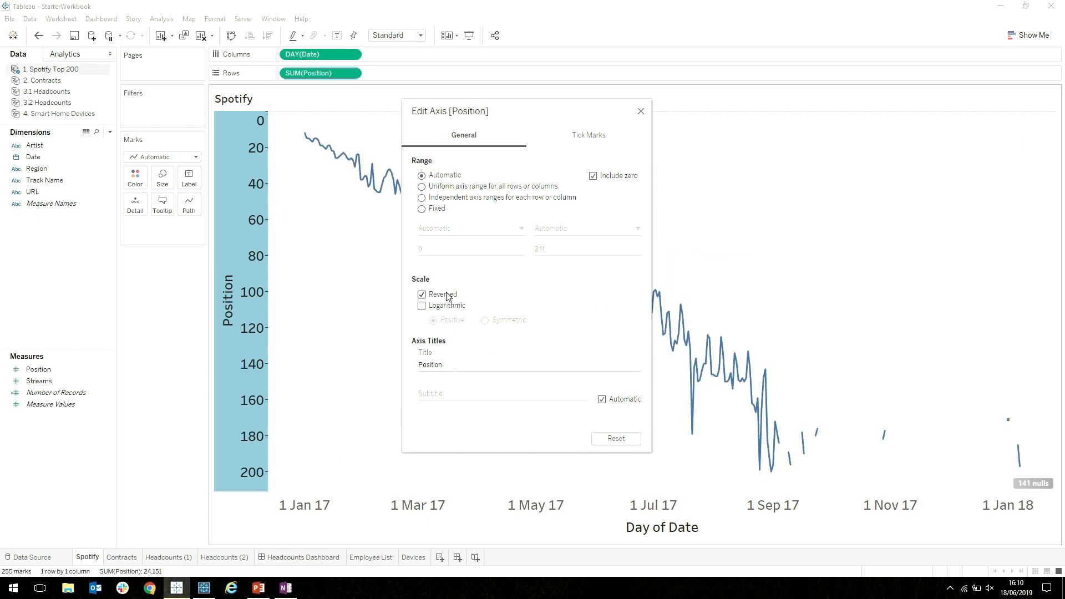
left_click(641, 112)
left_click(640, 175)
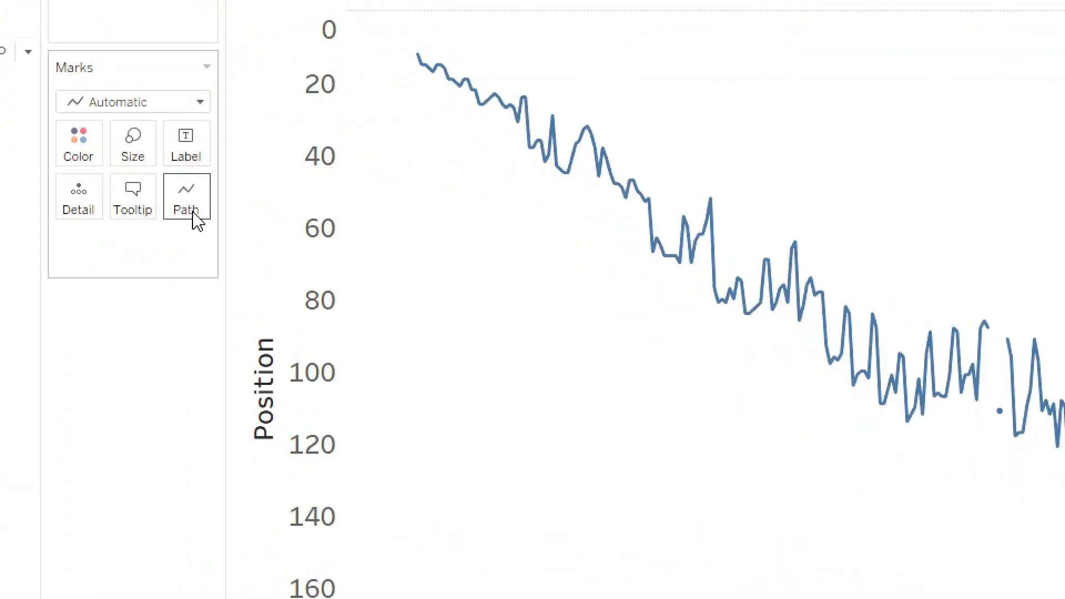
- Change the line type of the Position line chart to step lines
left_click(194, 214)
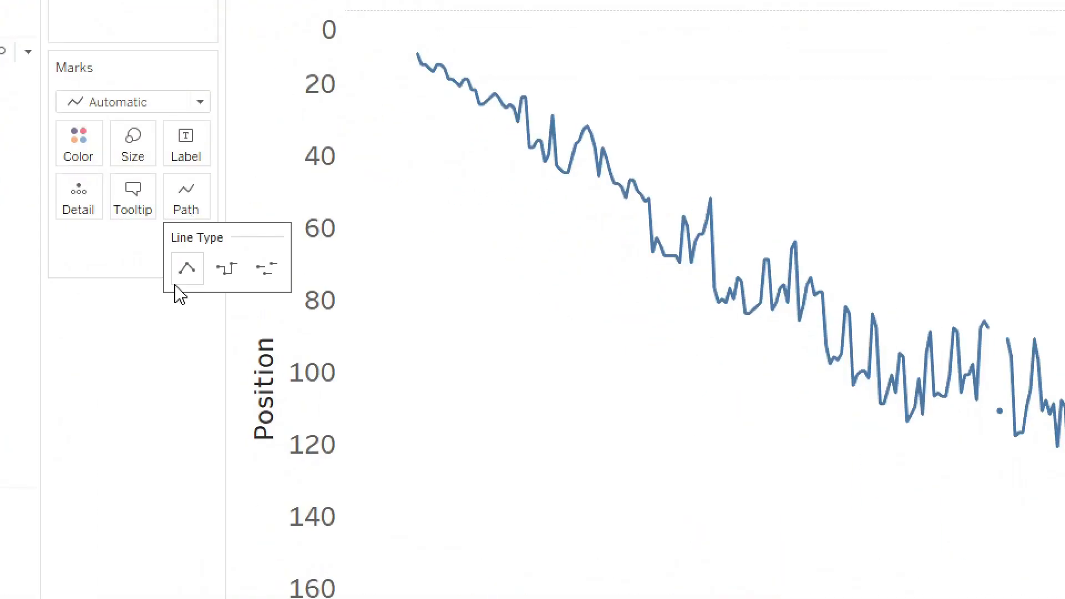
left_click(219, 274)
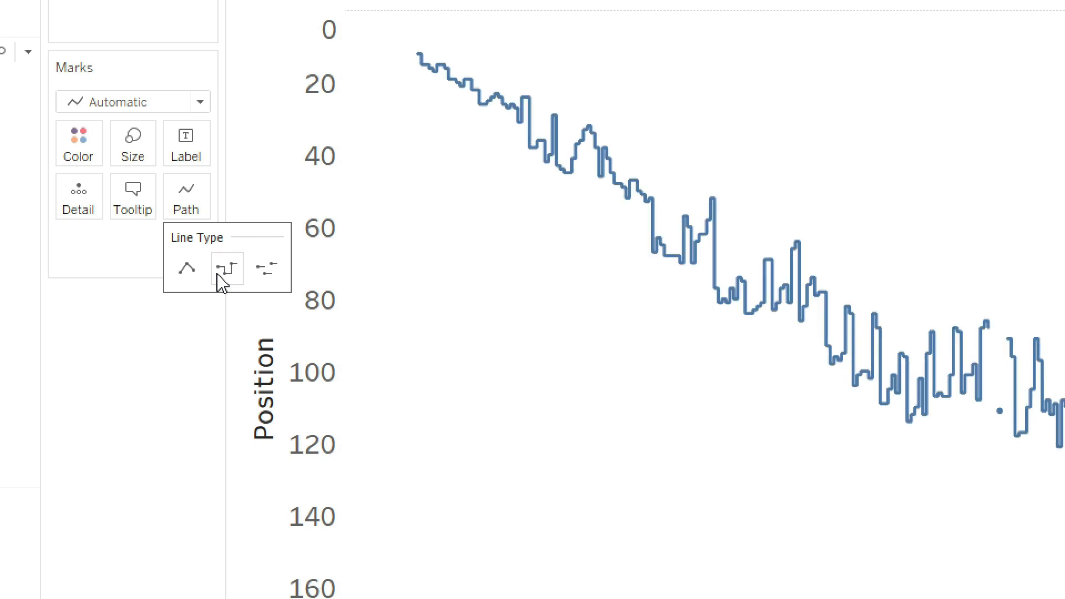
left_click(834, 584)
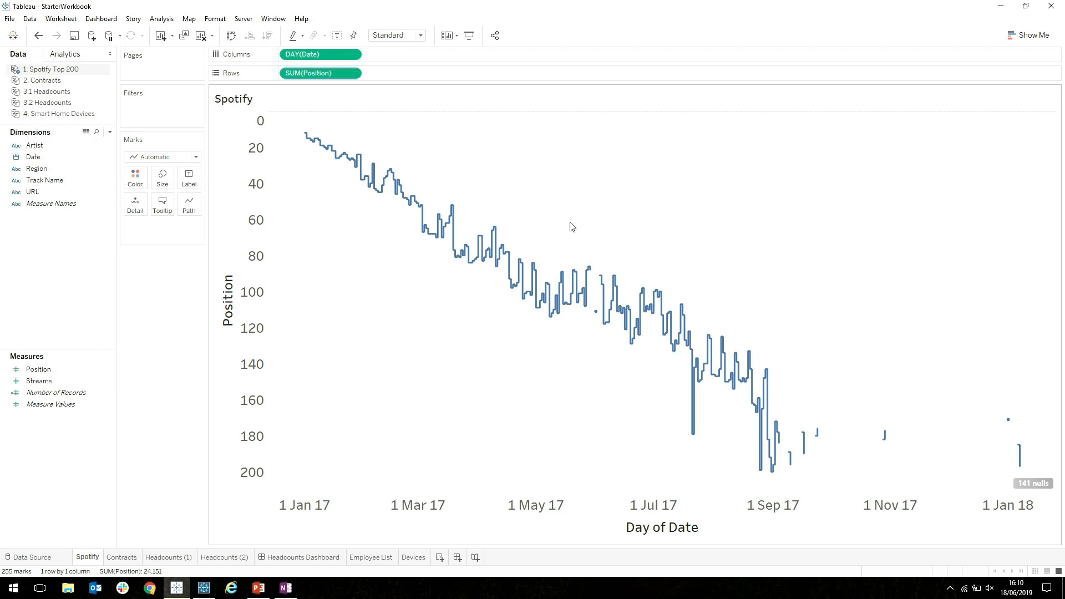
left_click_drag(579, 239, 606, 250)
- Switch to Scaffolding.pptx in PowerPoint, start the slide show and advance past the slide on data not being stored effectively
mouse_move(597, 317)
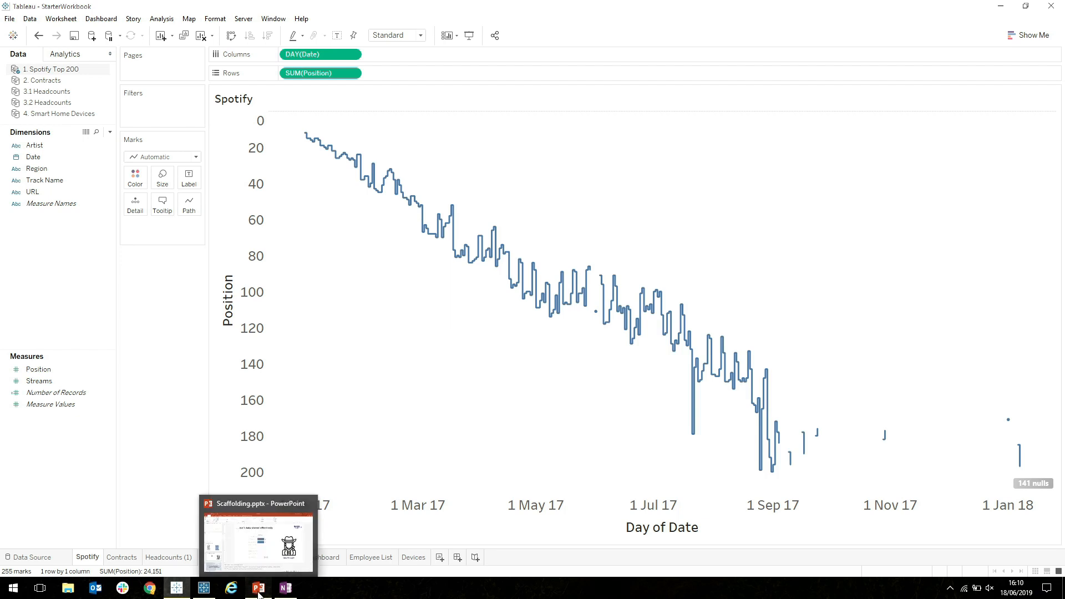
left_click(285, 547)
left_click(946, 571)
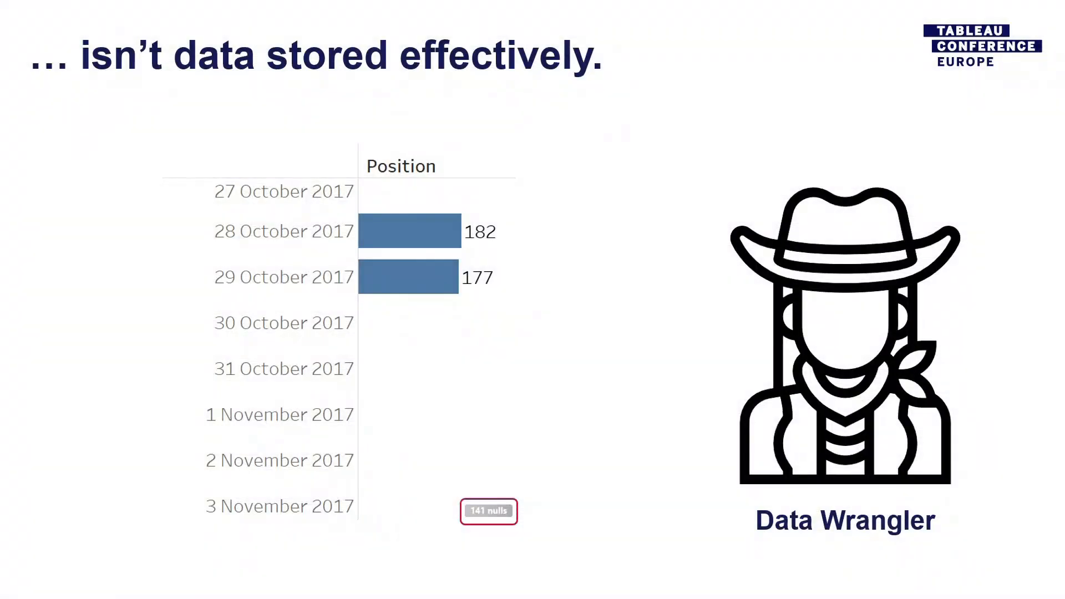
key("Right")
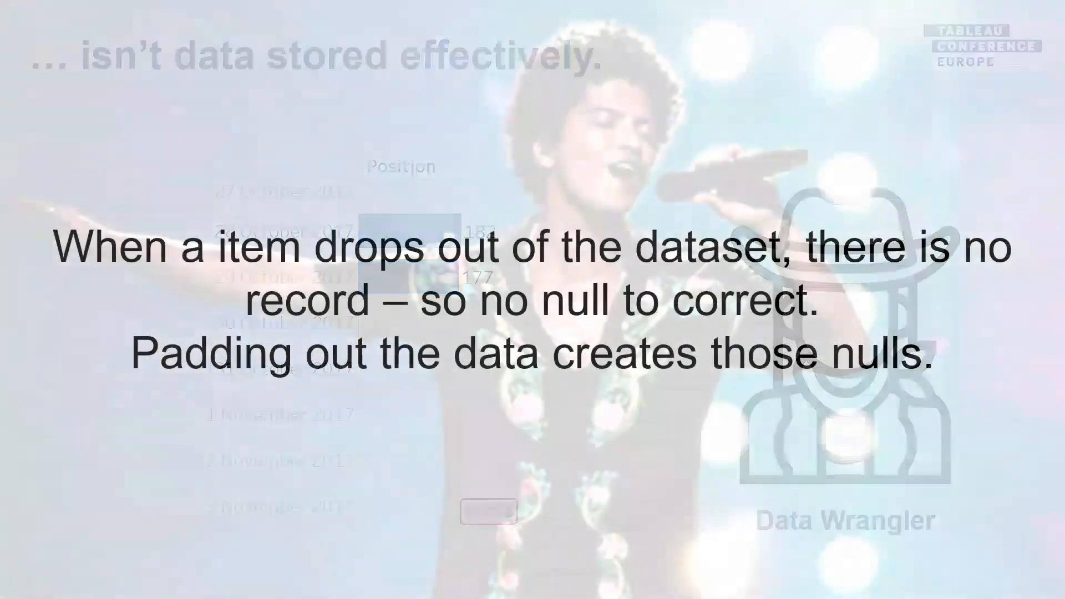
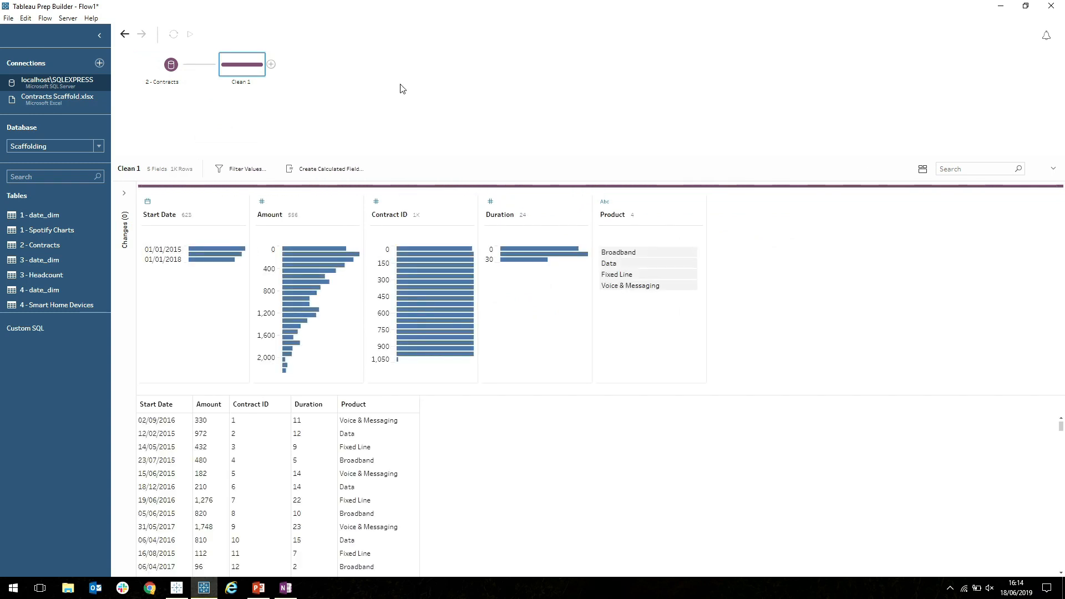
- Show the Contract ID field's individual values in Detail view in the Clean 1 step
left_click(468, 217)
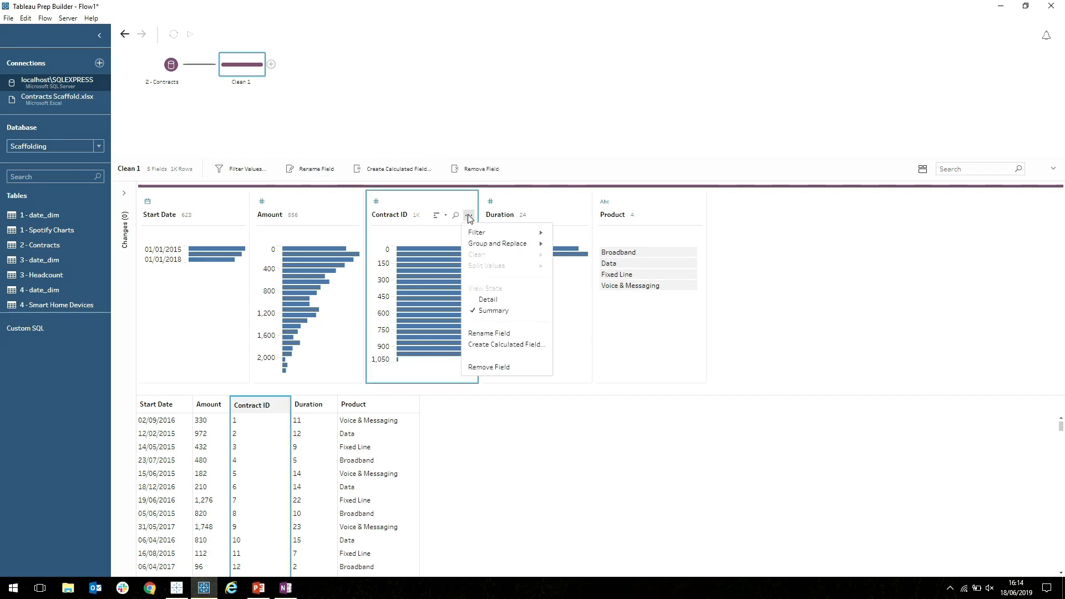
left_click(488, 299)
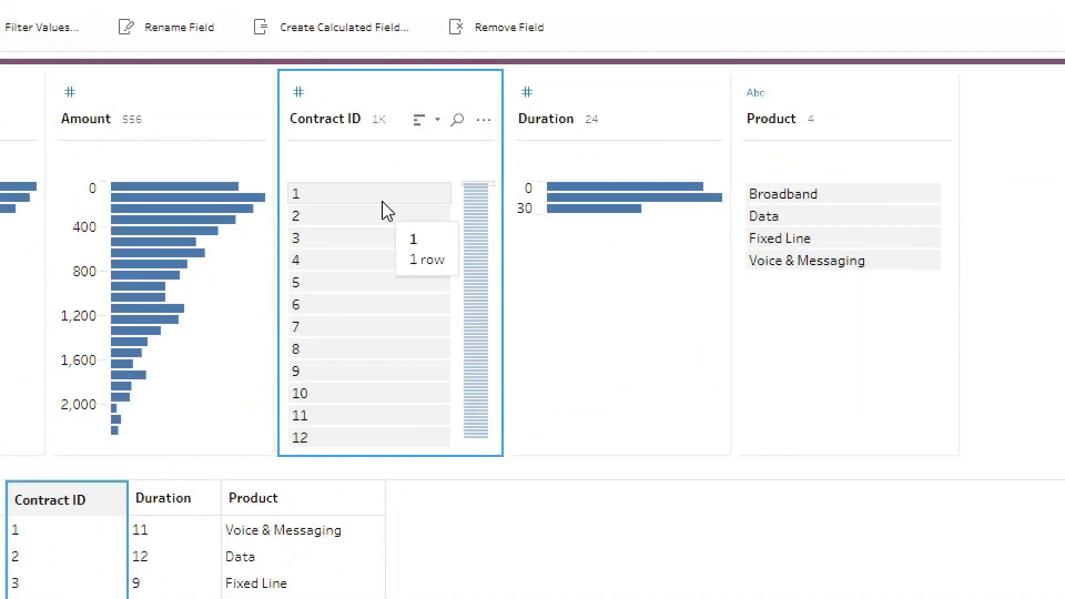
left_click(483, 120)
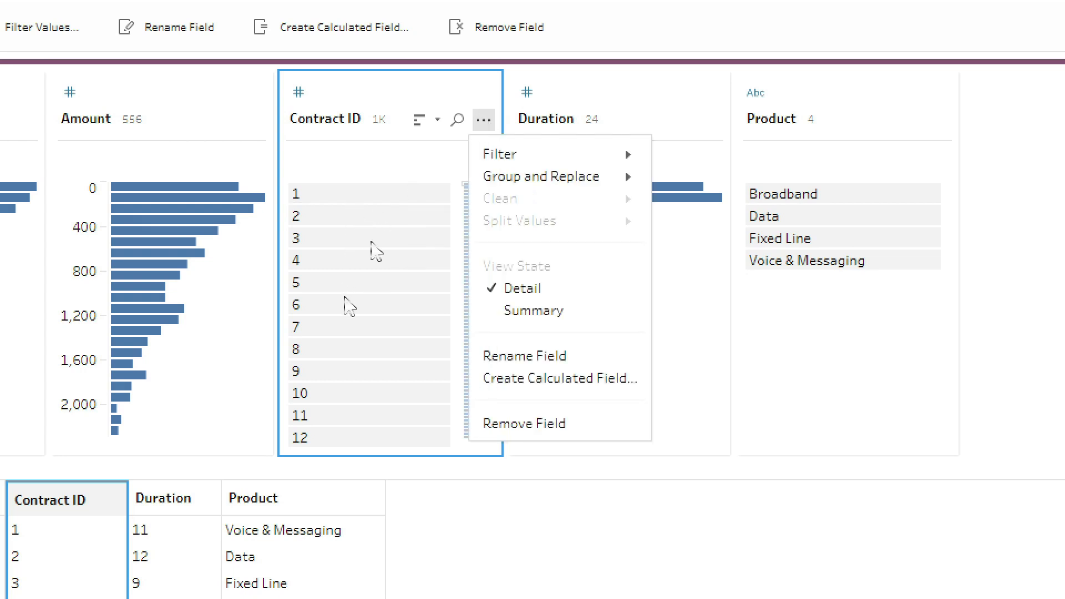
left_click(359, 168)
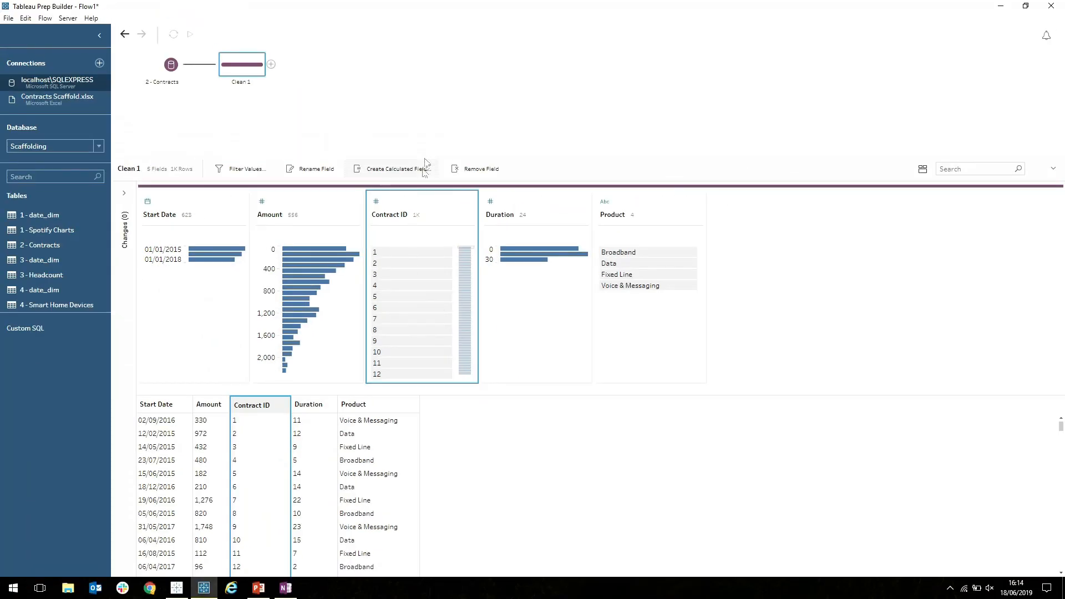
left_click(424, 149)
left_click(255, 66)
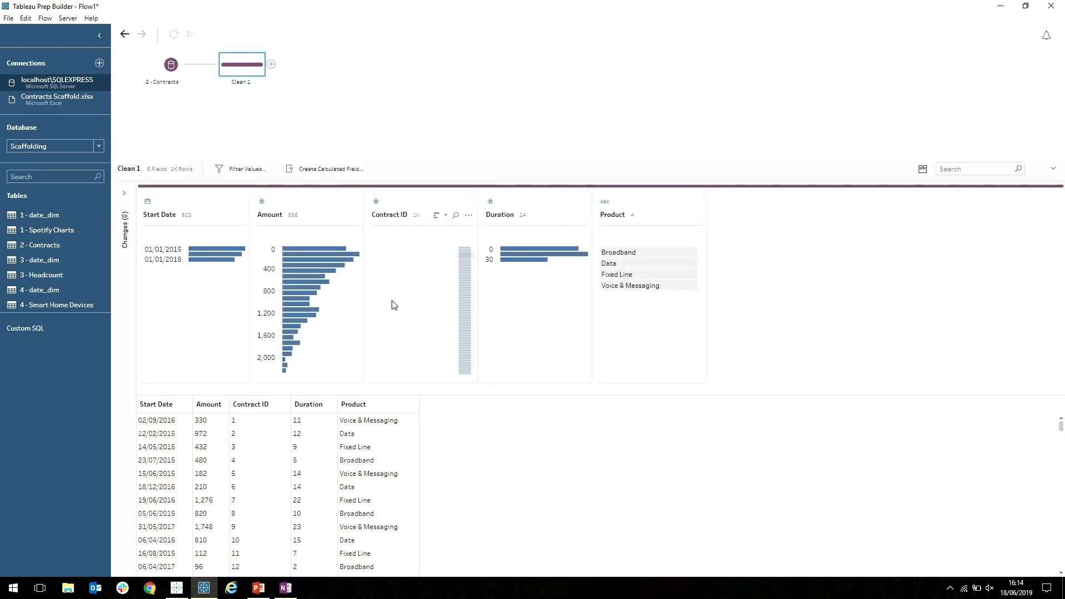
- Show the Duration field in Detail view and examine its highest values
left_click(582, 215)
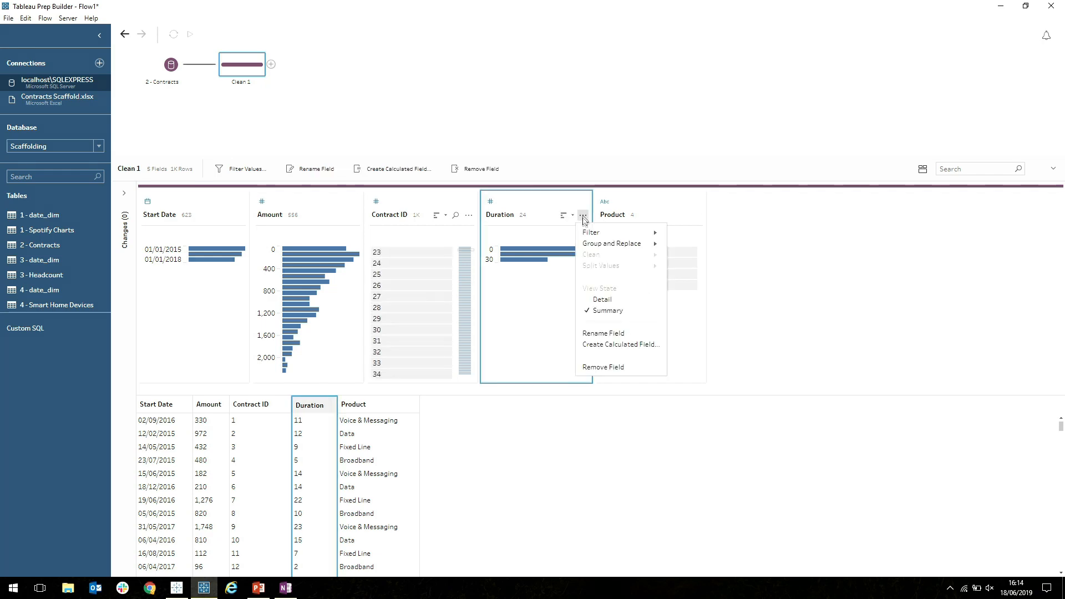
left_click(599, 301)
scroll(541, 316, "down", 5)
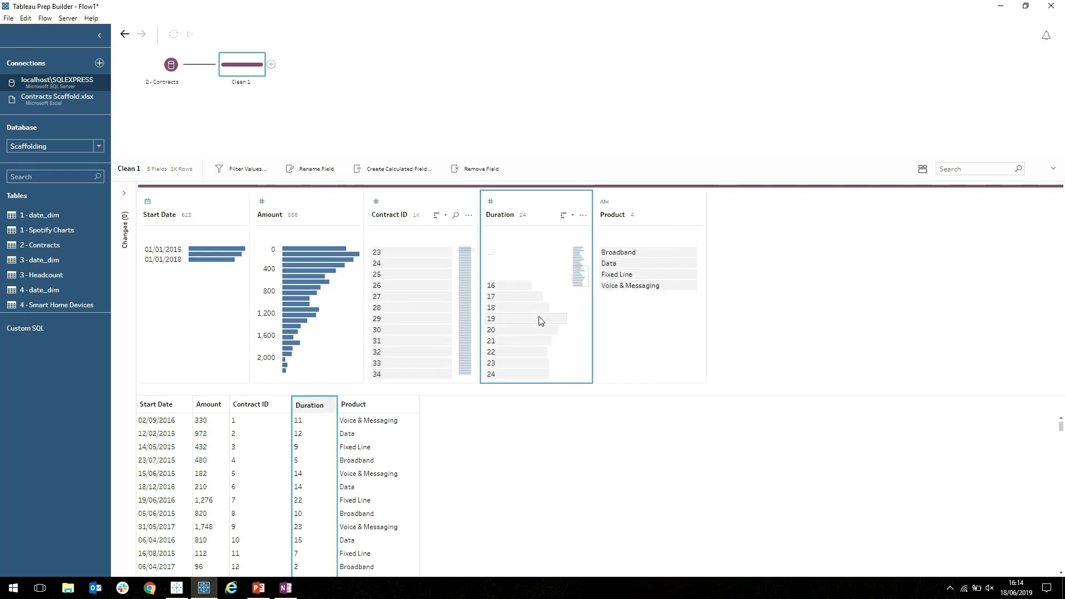
mouse_move(511, 368)
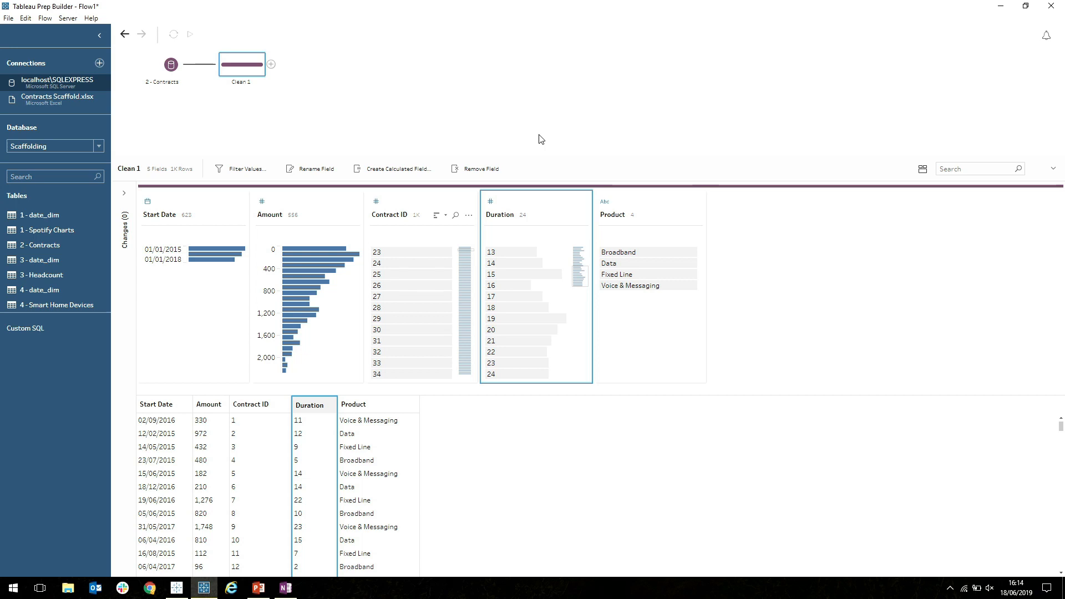
- Add the Scaffold table from Contracts Scaffold.xlsx to the flow, attach a cleaning step and look through its rows
left_click(51, 105)
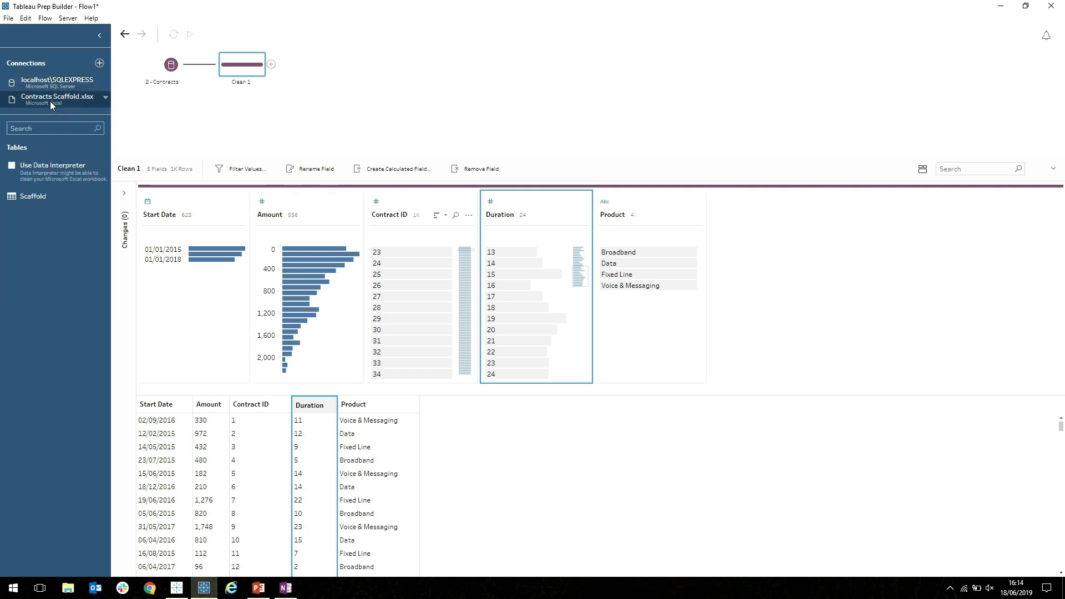
left_click_drag(39, 199, 158, 135)
left_click(185, 112)
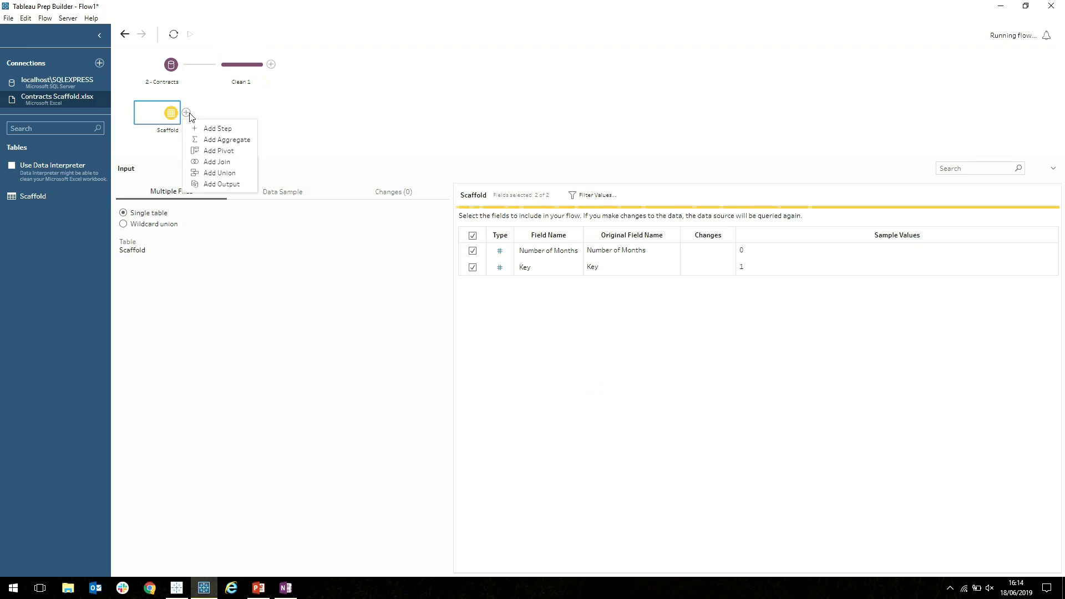
left_click(217, 129)
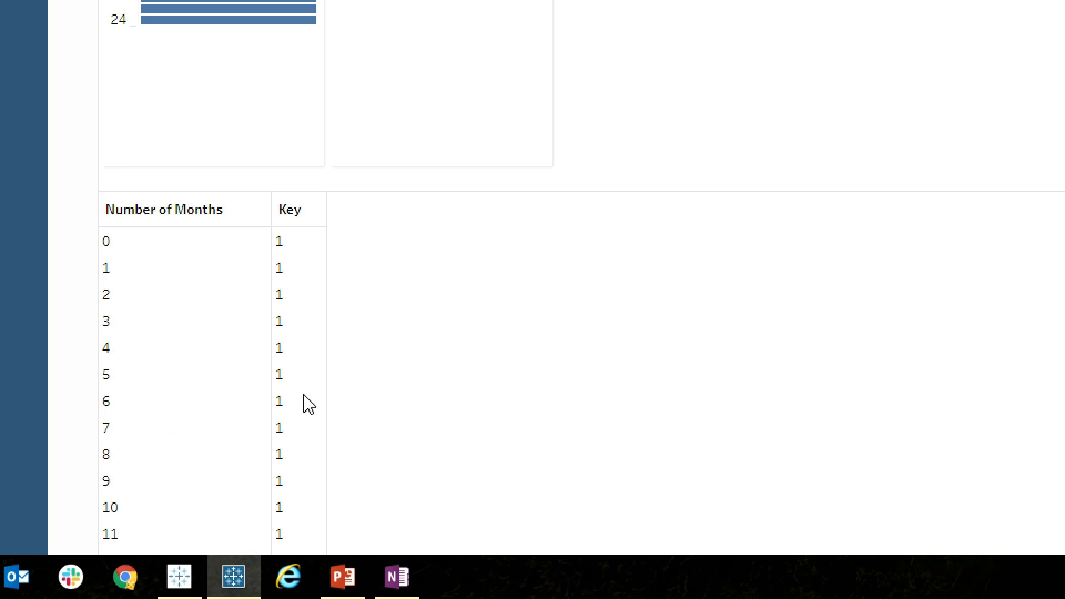
scroll(305, 404, "down", 4)
scroll(308, 404, "up", 4)
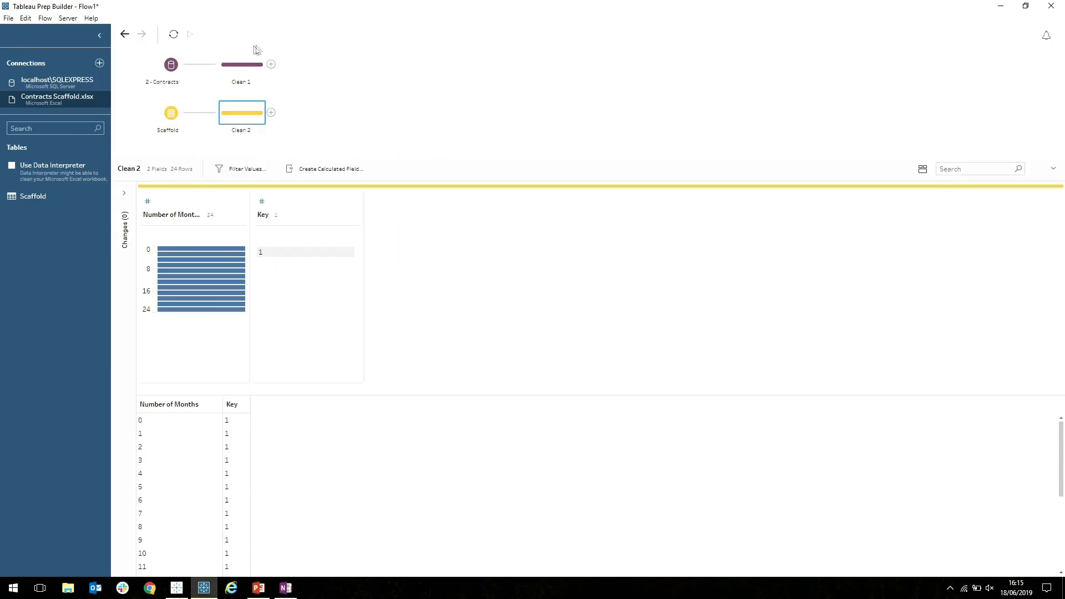
- Create a calculated field named Key with the value 1 in the Clean 1 step
left_click(244, 64)
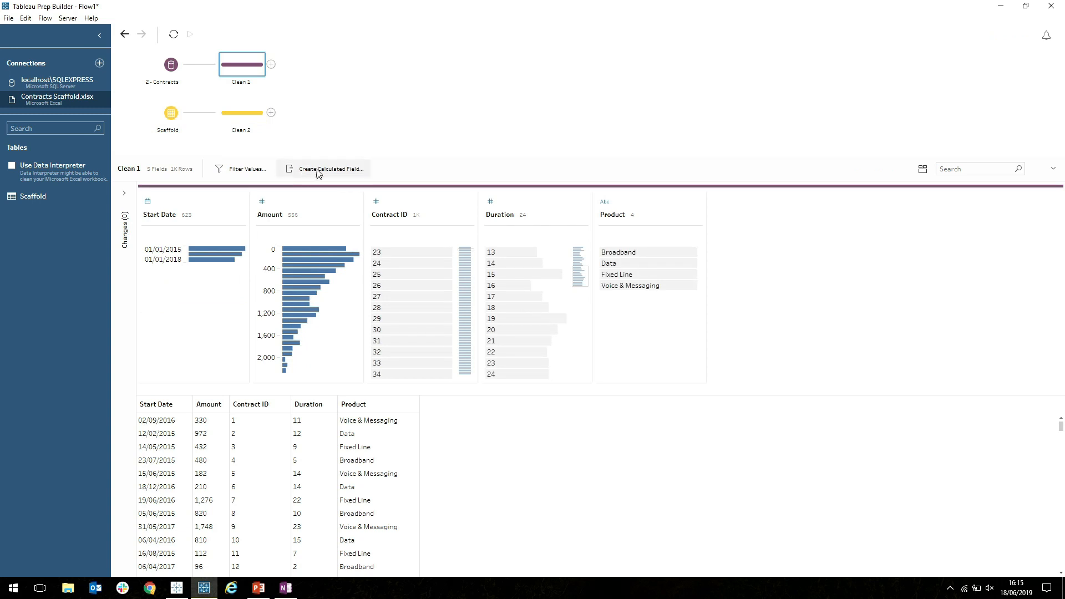
left_click(361, 170)
type("Key")
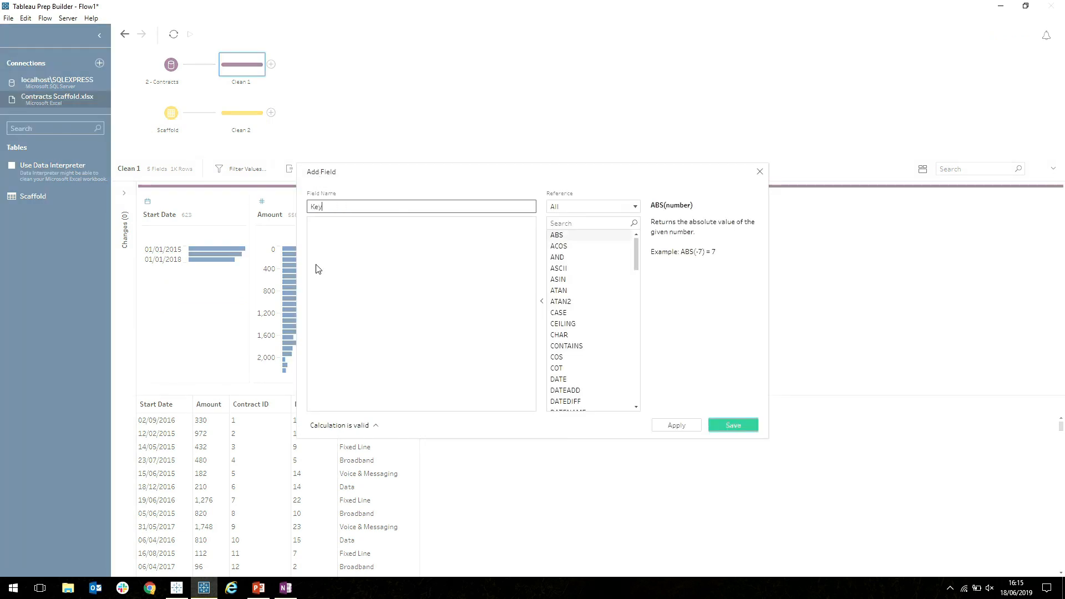
left_click(368, 266)
type("1")
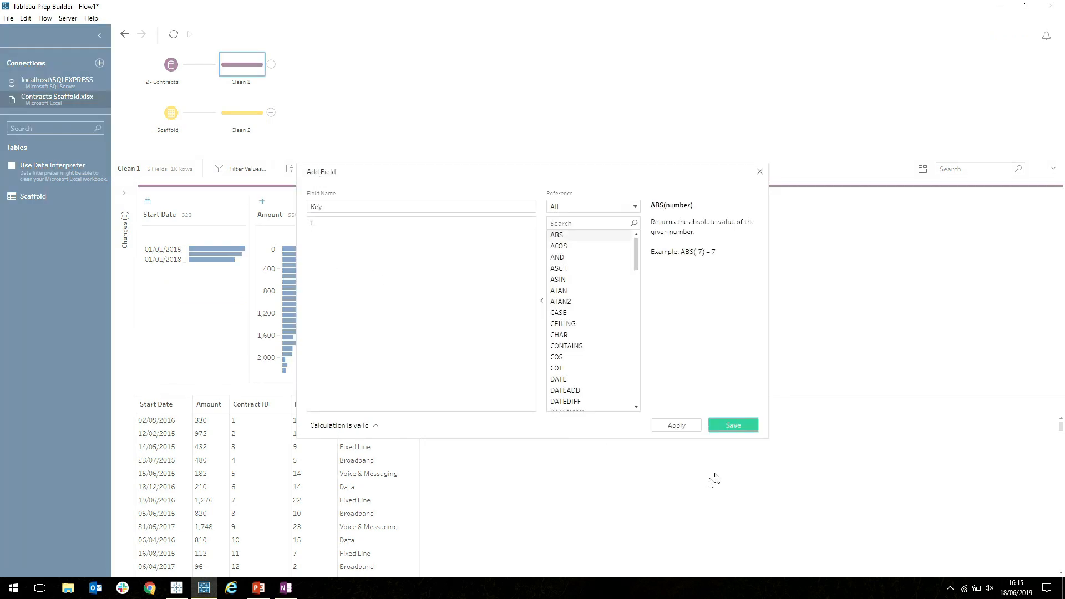
left_click(729, 426)
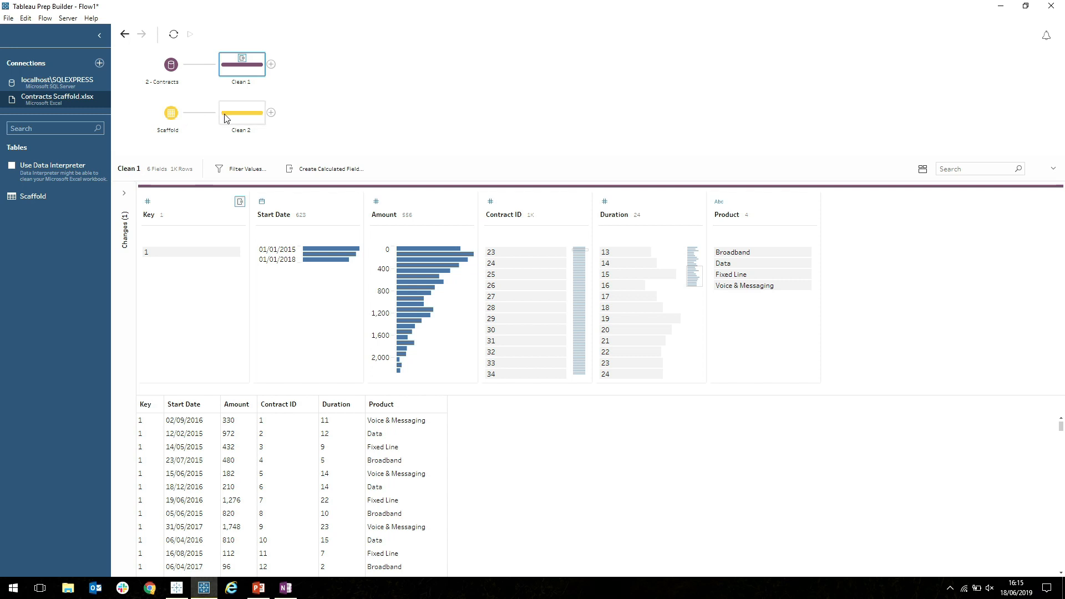
- Join Clean 2 to Clean 1 on Key and add a cleaning step after the join
left_click_drag(230, 112, 274, 59)
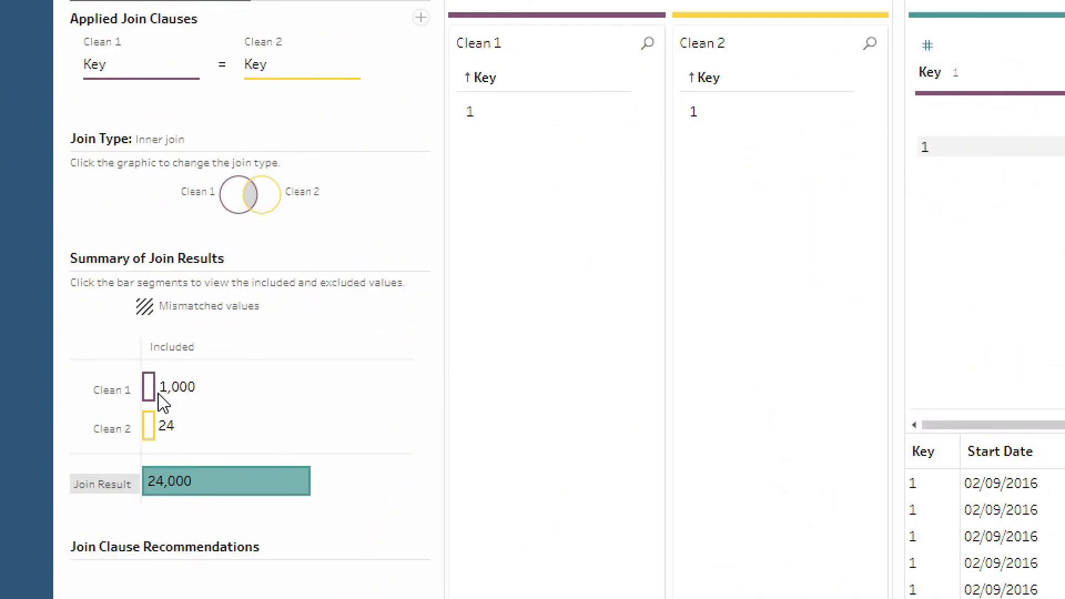
mouse_move(157, 395)
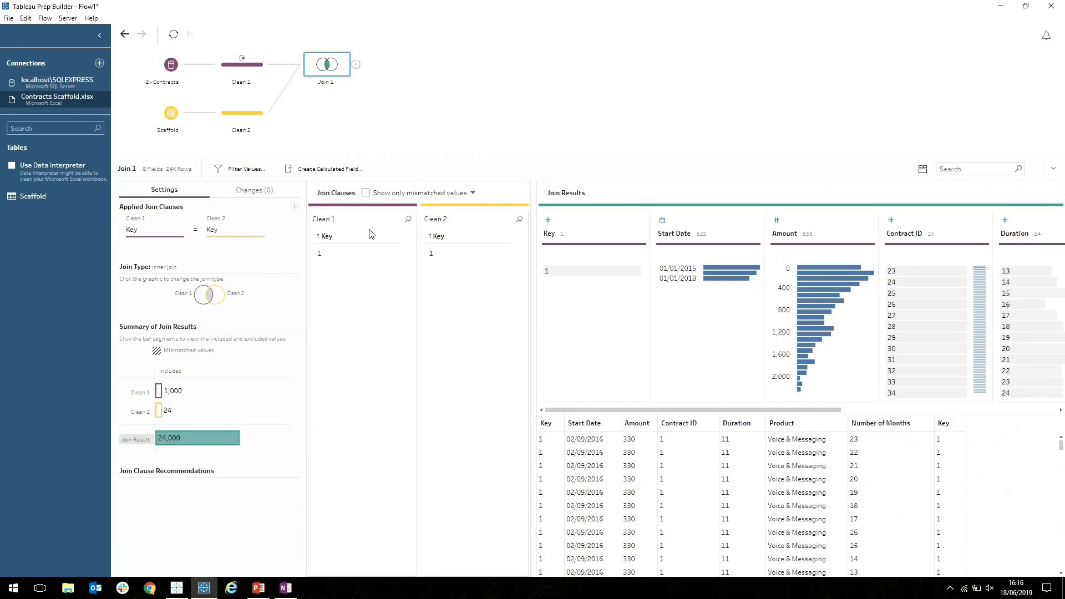
left_click(356, 64)
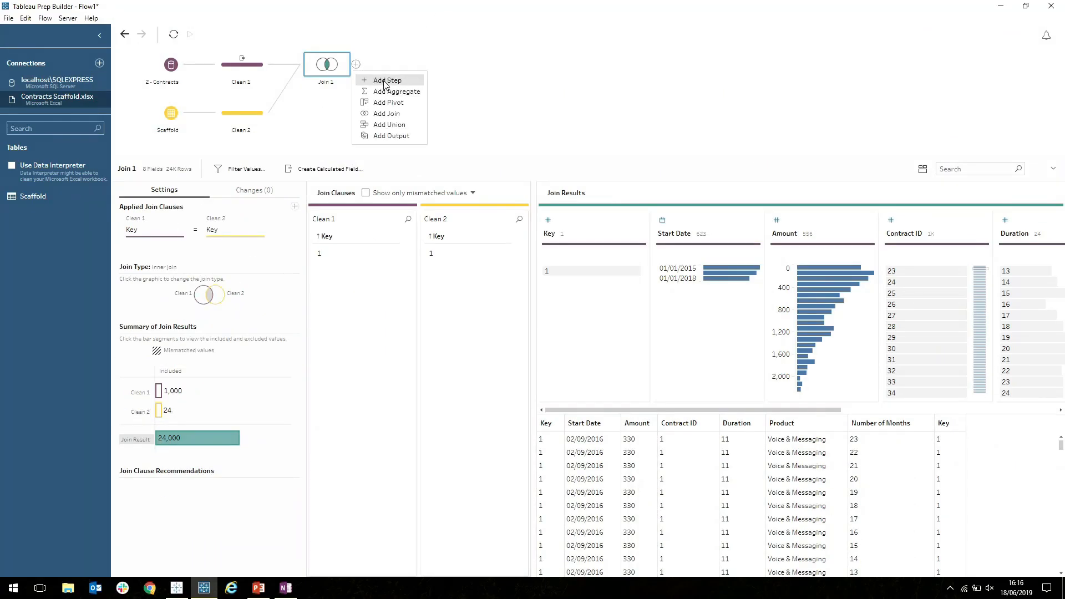
left_click(385, 82)
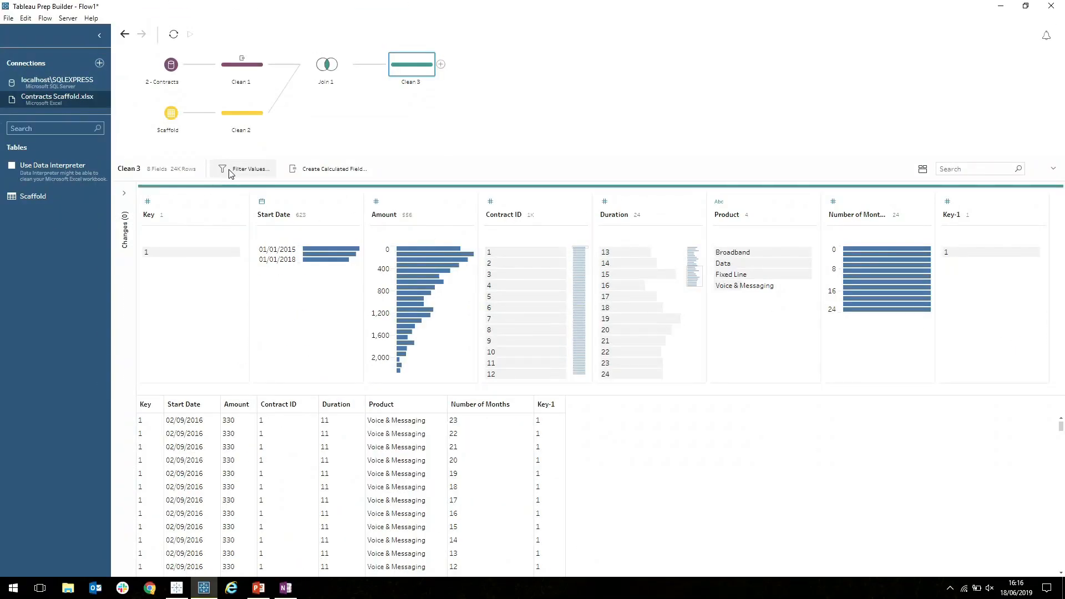
- Filter the Clean 3 step with the calculation [Number of Months] < [Duration]
left_click(231, 172)
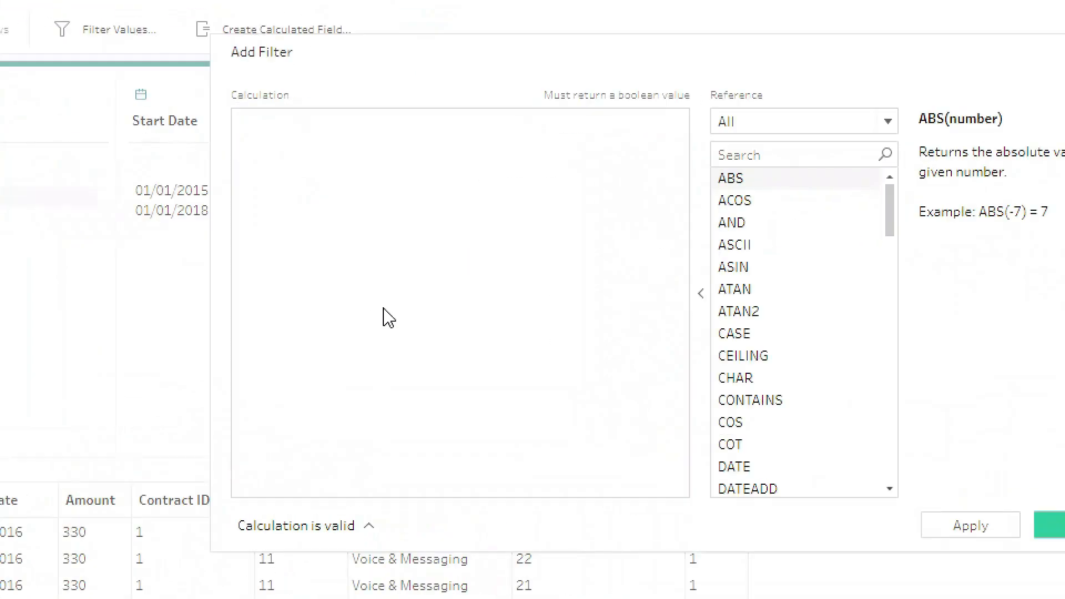
type("number")
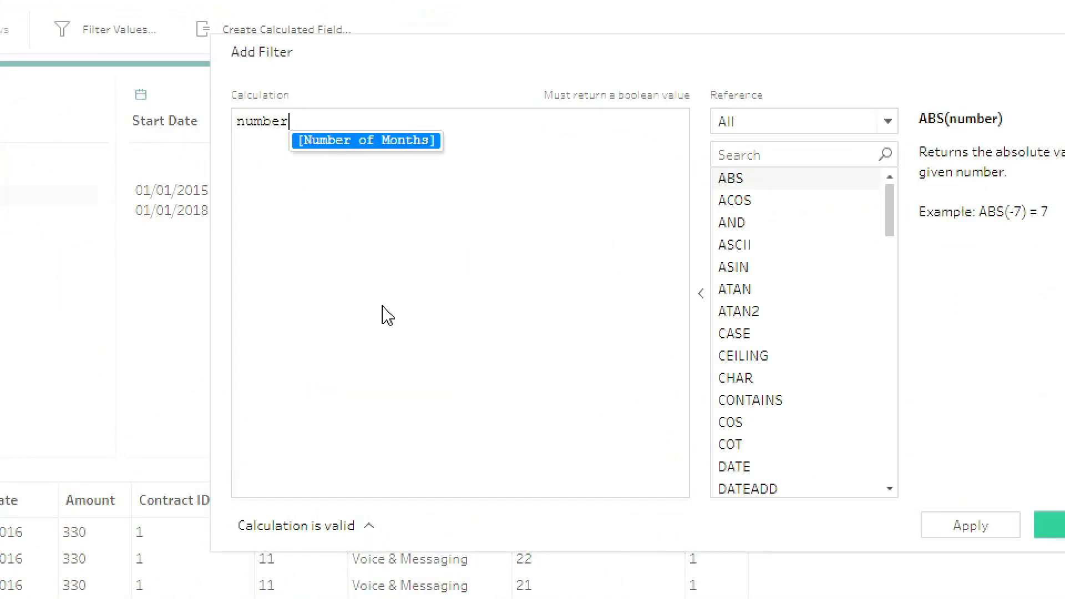
key("Return")
type("< Duratio")
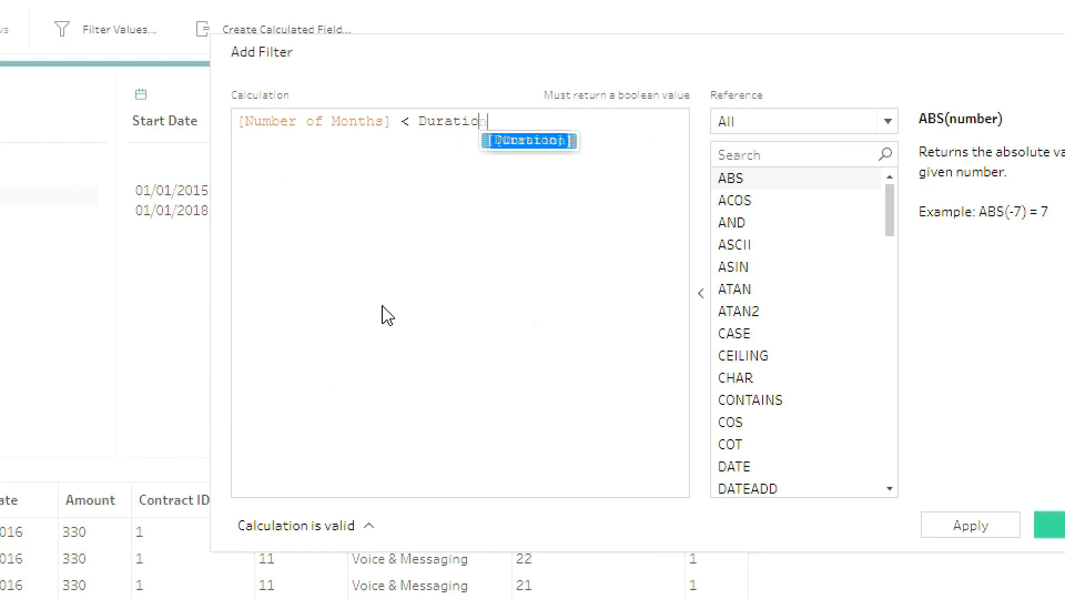
key("Return")
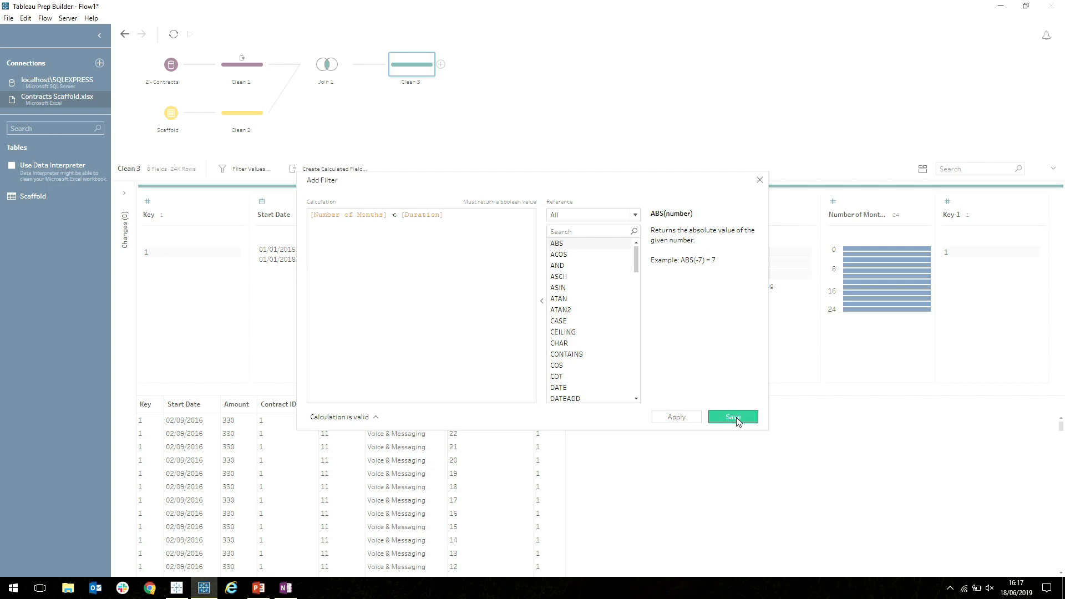
left_click(737, 422)
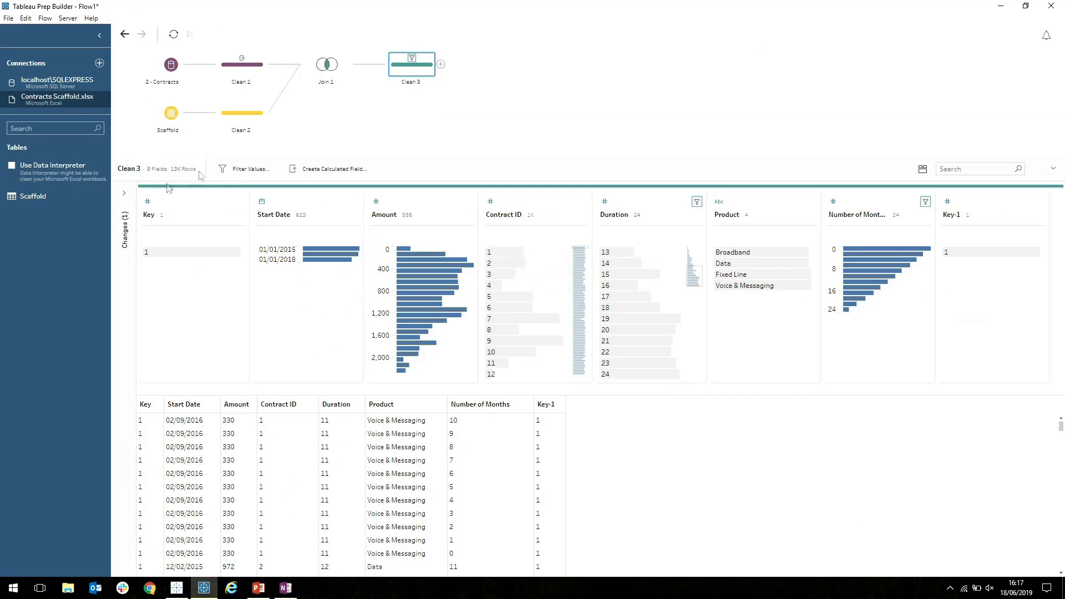
- Search the Clean 3 fields for key and remove both Key and Key-1
left_click(952, 169)
type("key")
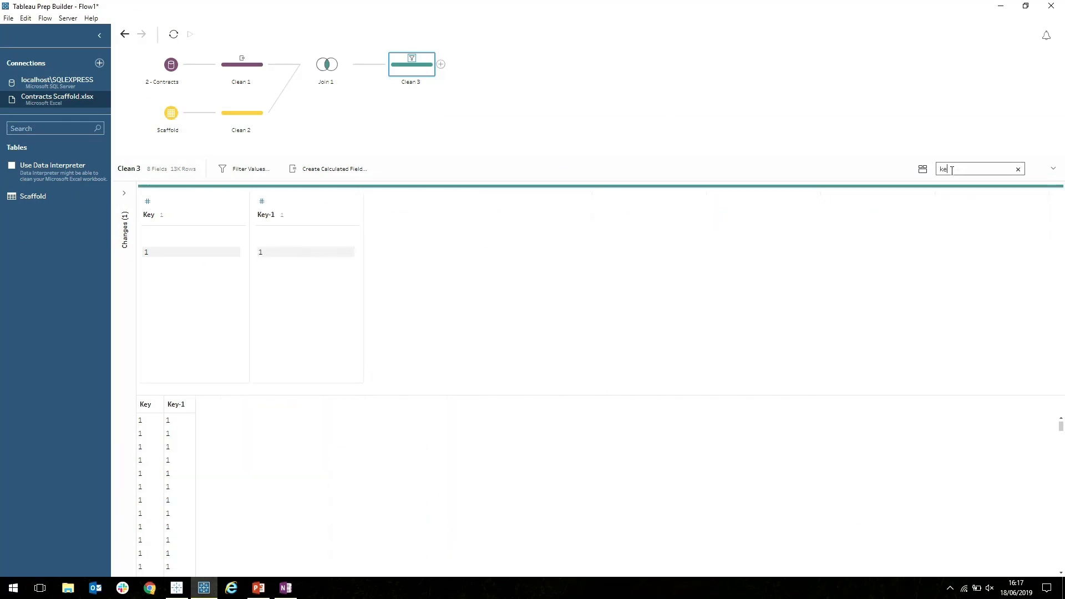
left_click(185, 217)
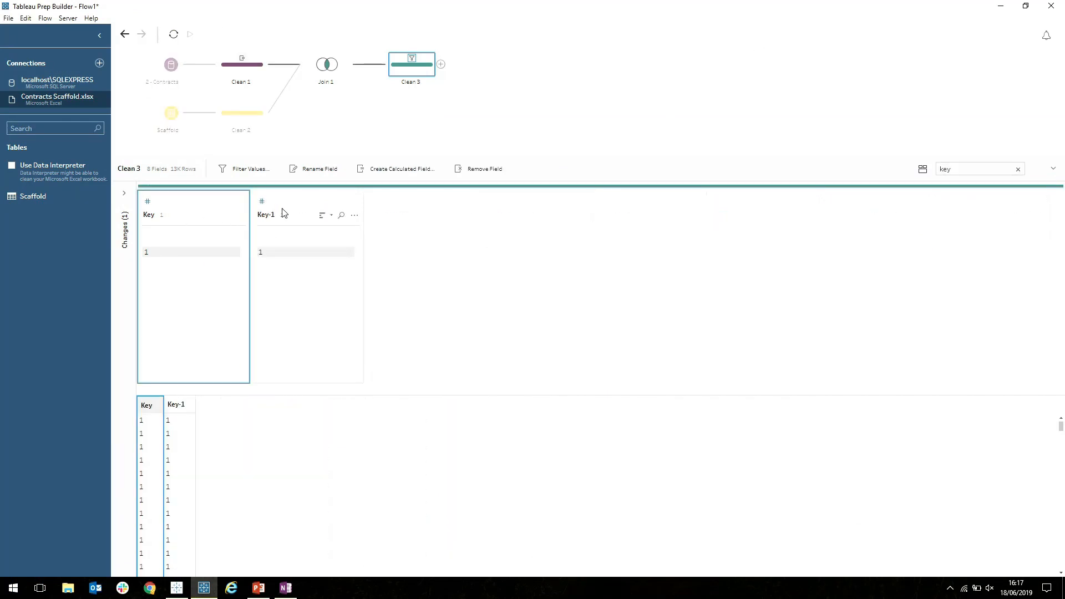
left_click(295, 211, "ctrl")
right_click(295, 210)
left_click(324, 239)
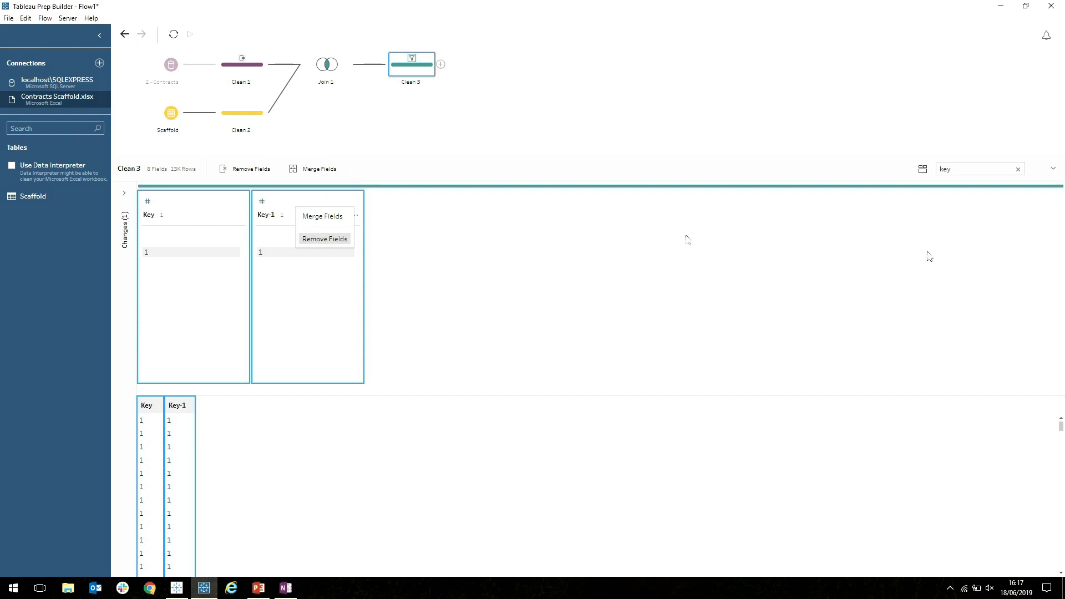
- Clear the field search and start a calculated field named Payment Date with the formula DATEADD('month', [Start Date], [Number of Months])
left_click(1018, 169)
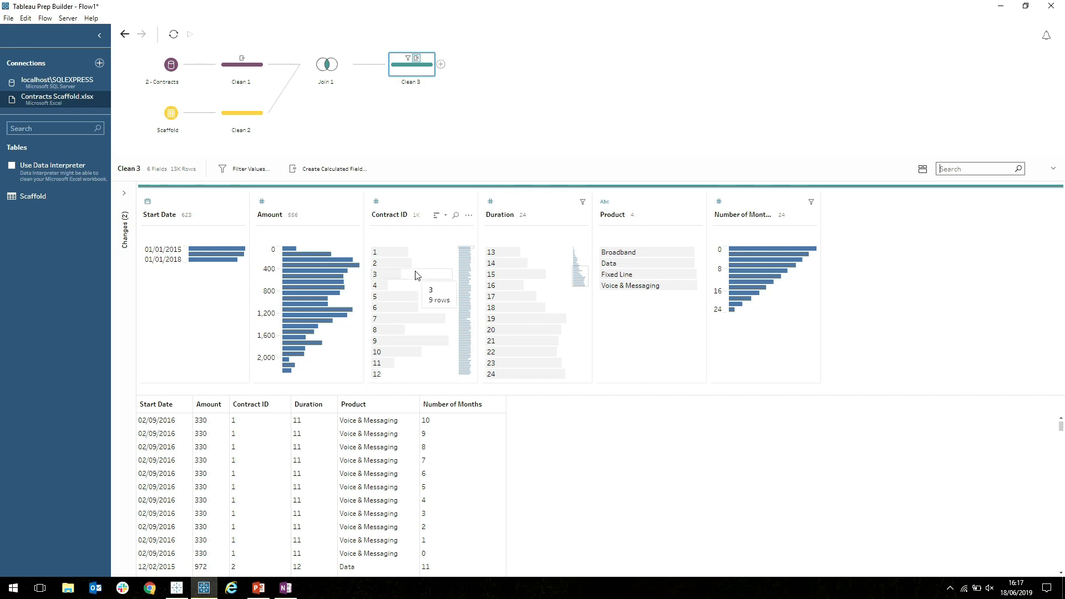
left_click(340, 169)
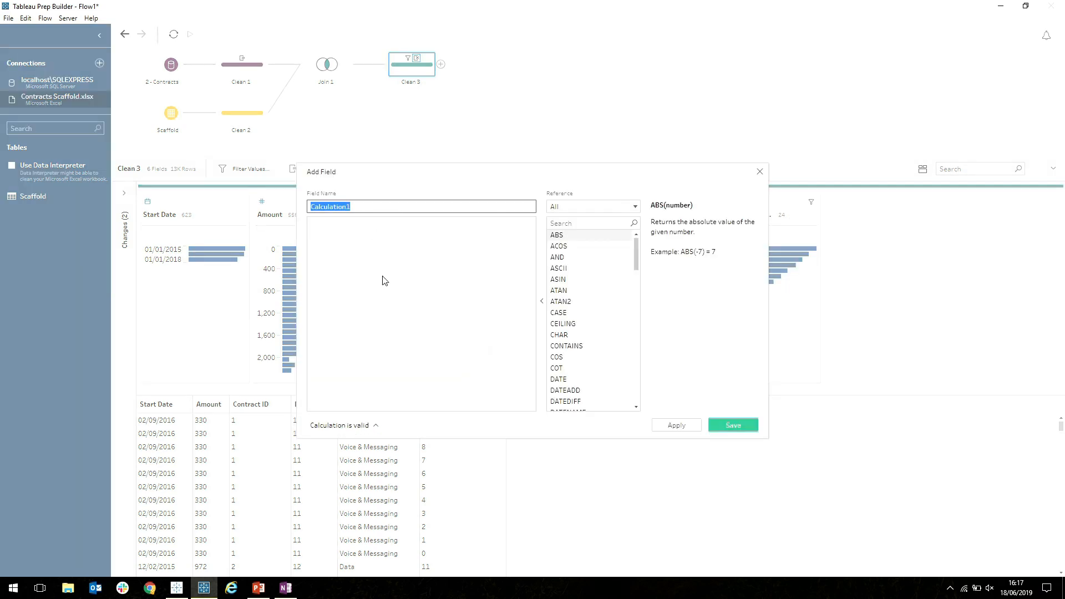
type("Payment Date")
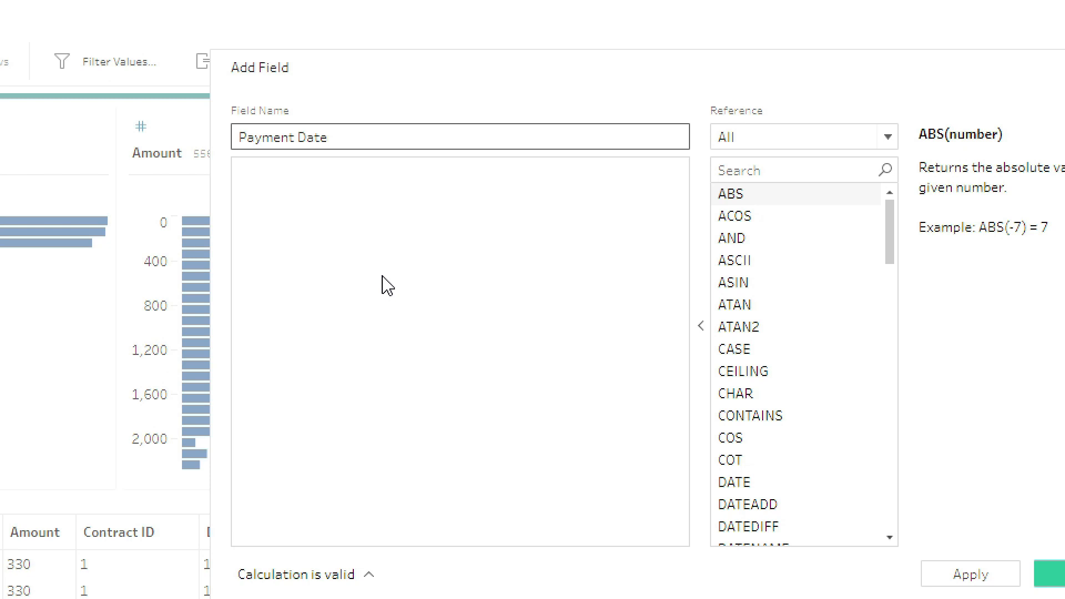
left_click(373, 268)
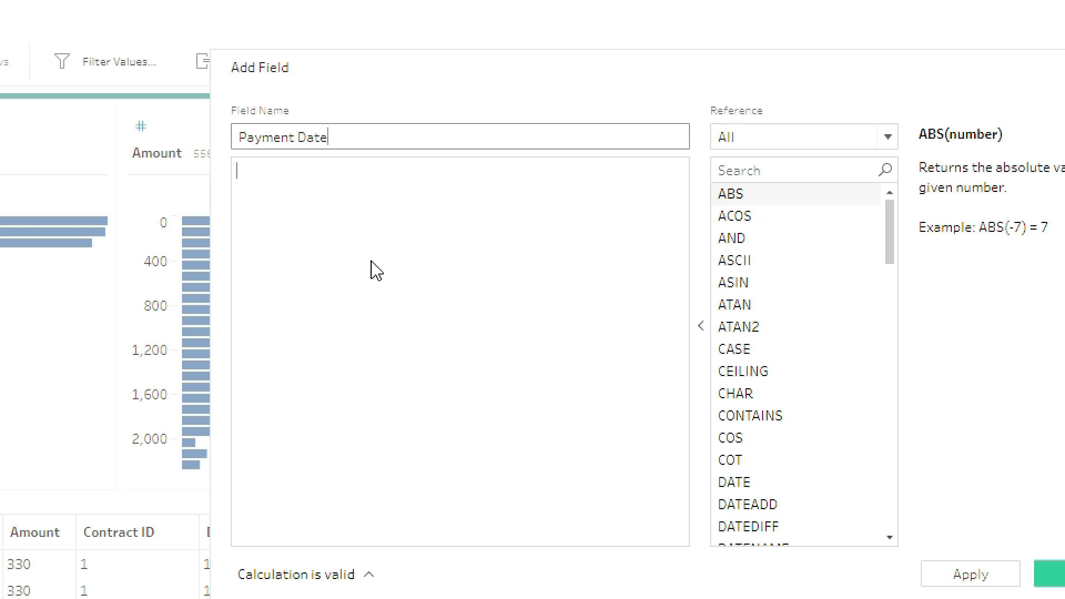
type("Date")
key("Return")
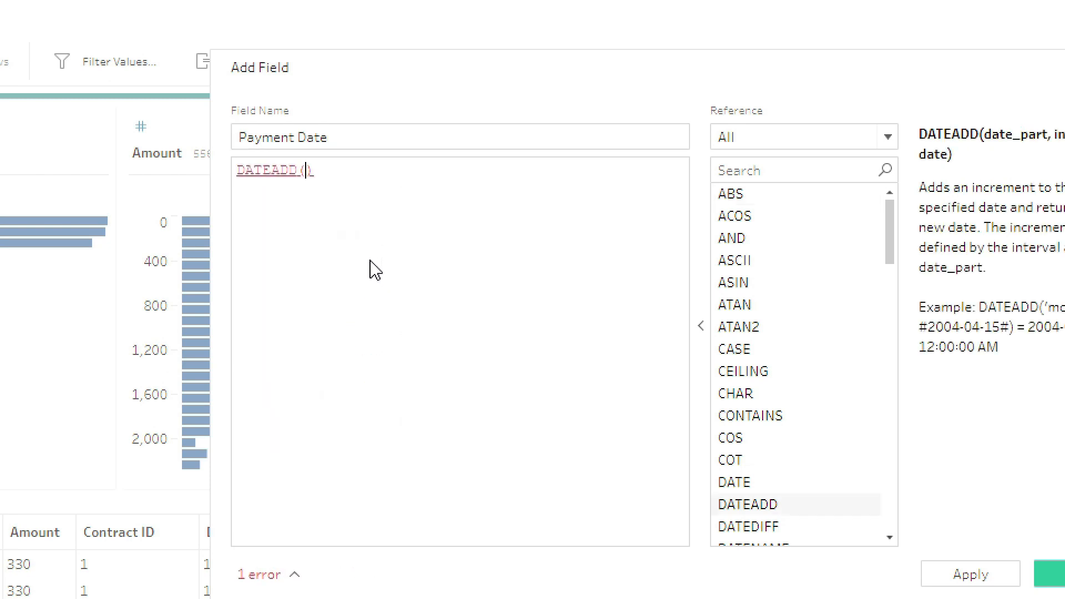
type("'month', ")
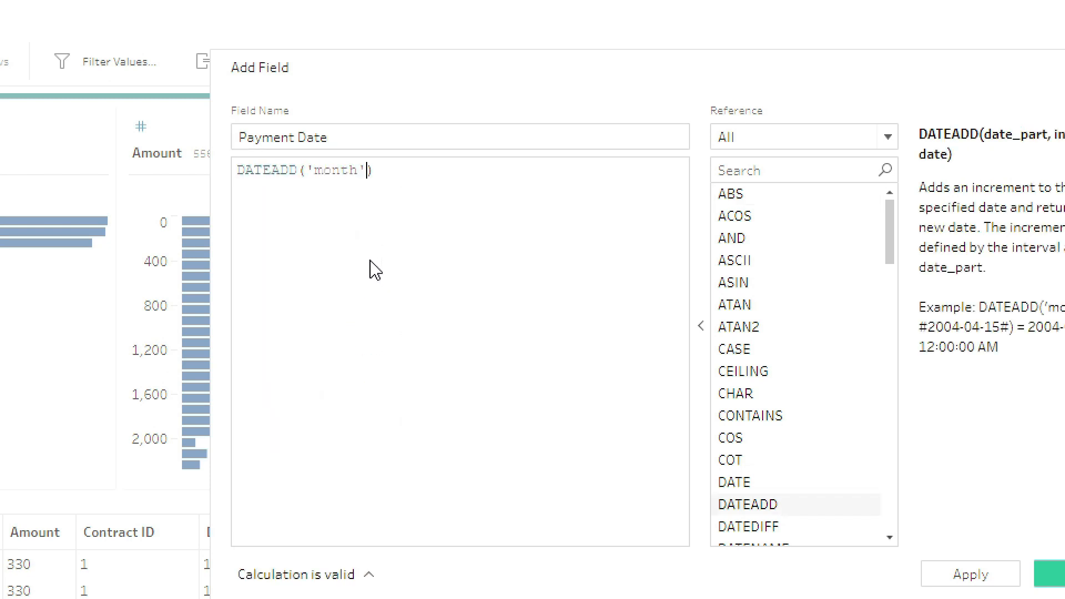
type("start")
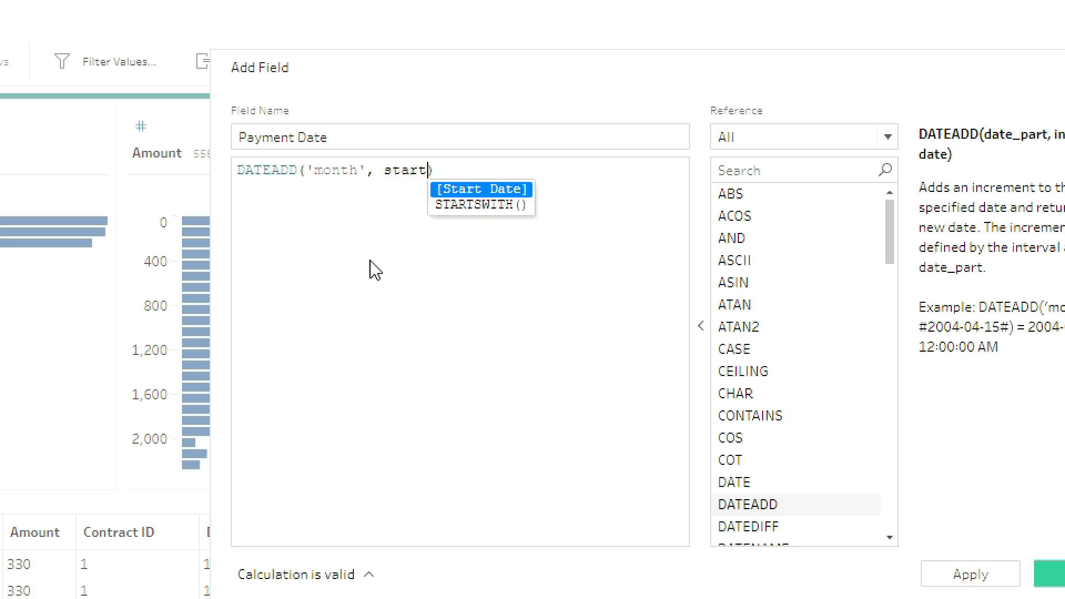
key("Return")
type(", ")
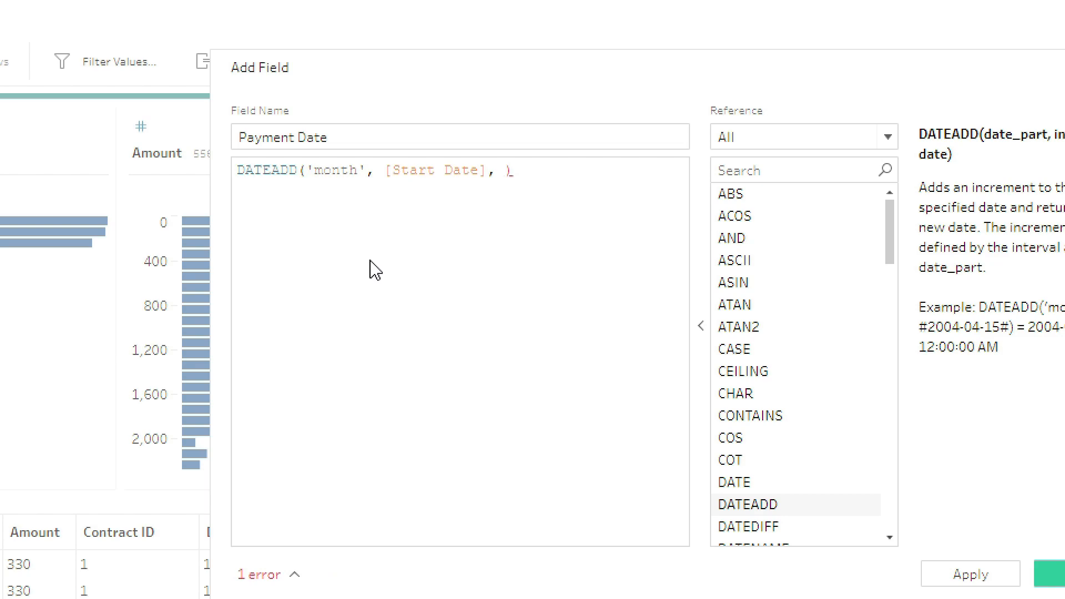
type("num")
key("Return")
type(")")
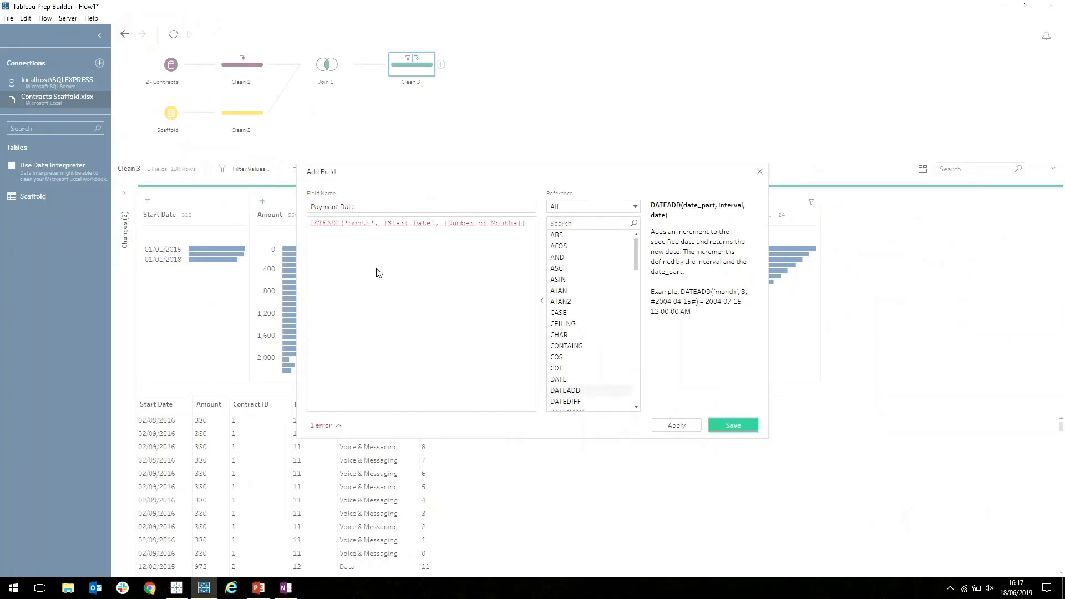
- Reorder the formula to DATEADD('month', [Number of Months], [Start Date]), save the field, and set the Payment Date data type to Date
double_click(415, 223)
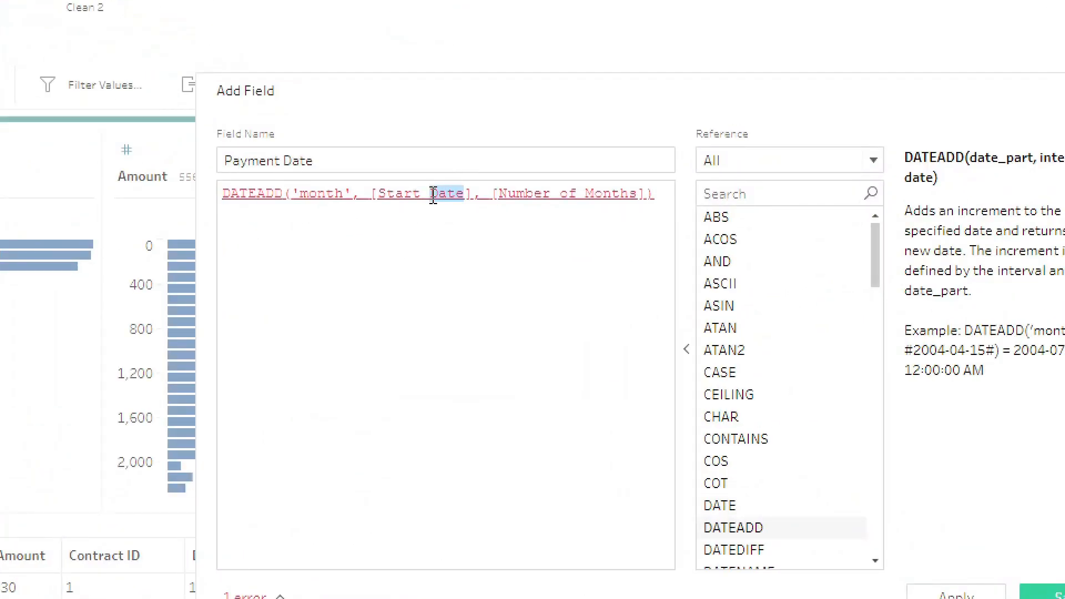
double_click(398, 194)
double_click(389, 191)
key("ctrl+shift+Right")
key("ctrl+shift+Right")
key("Delete")
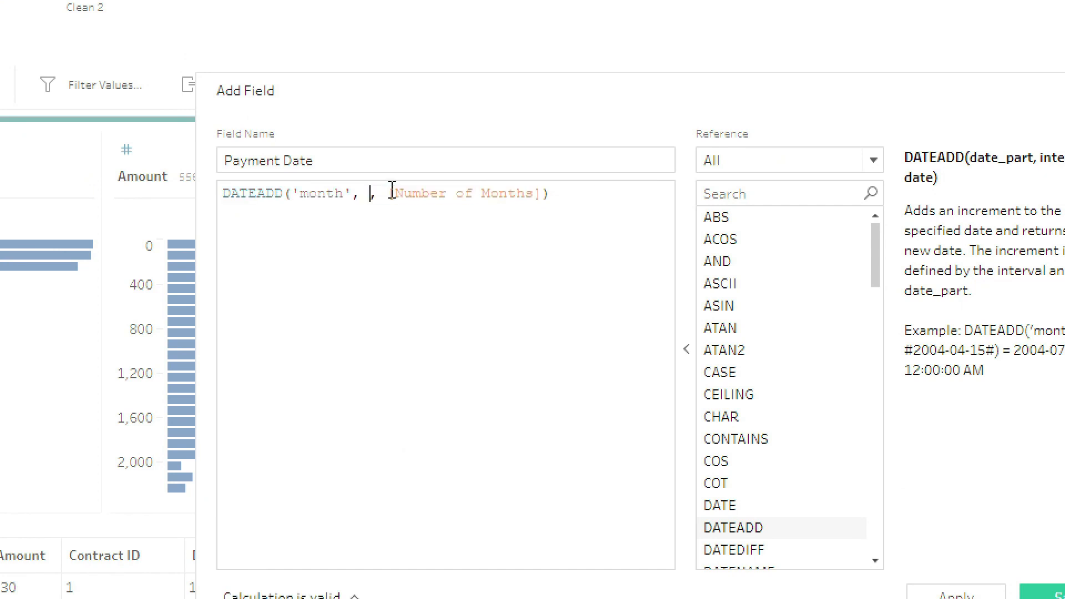
key("Delete")
key("Delete")
key("Right")
key("Right")
key("Right")
key("Right")
key("Right")
key("Right")
key("Right")
key("Right")
key("Right")
key("Right")
key("Right")
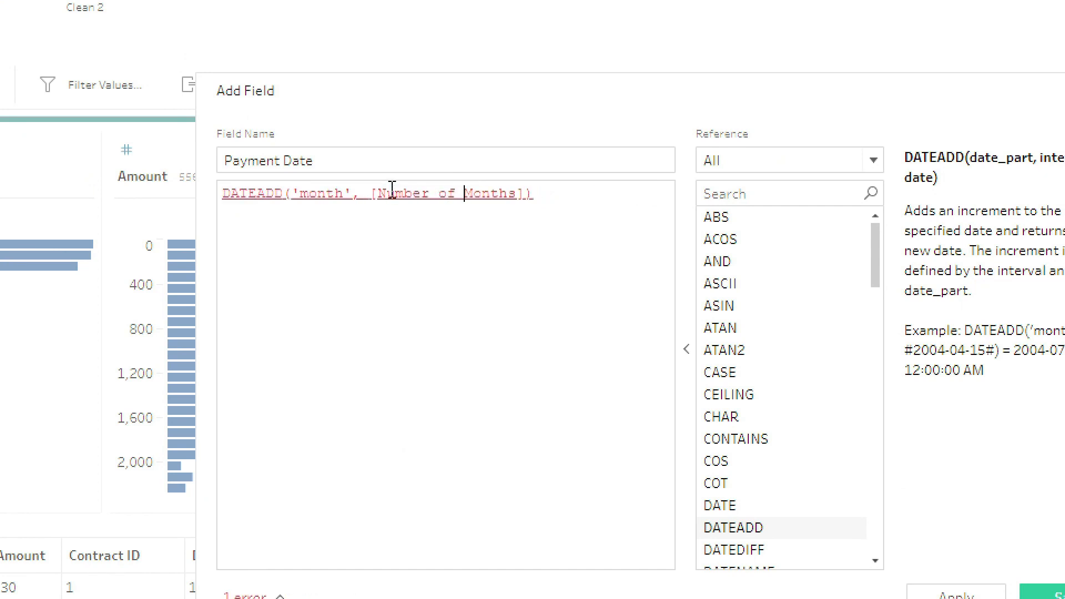
type(", star")
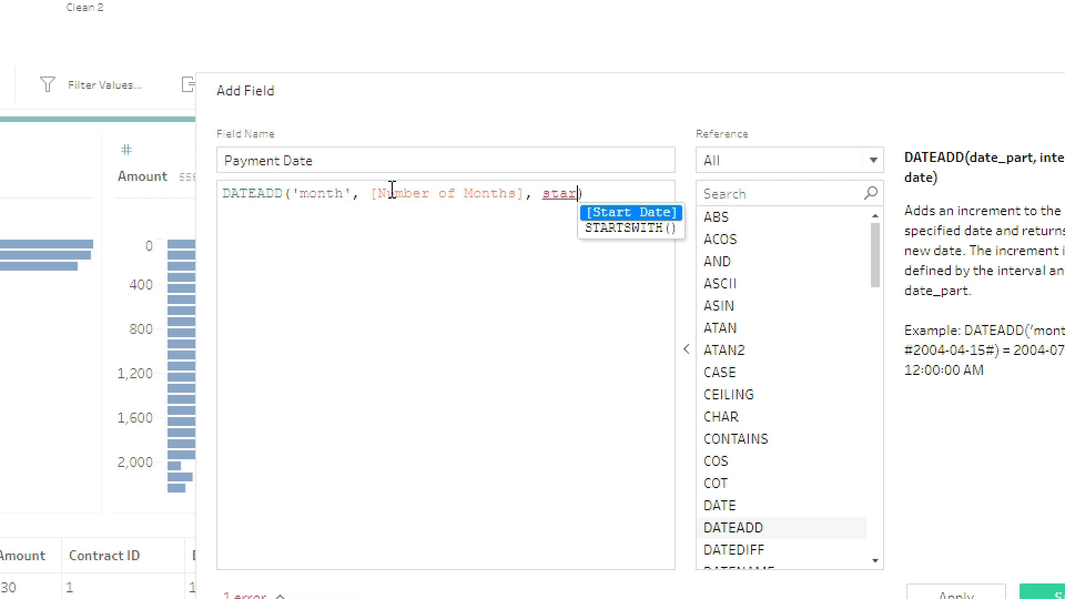
key("Return")
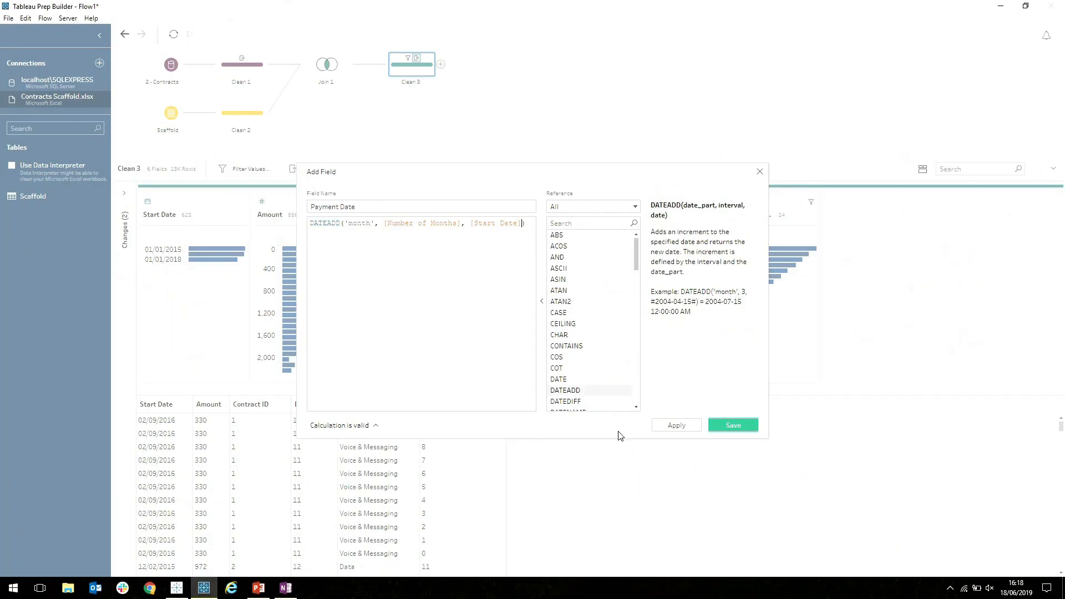
left_click(747, 426)
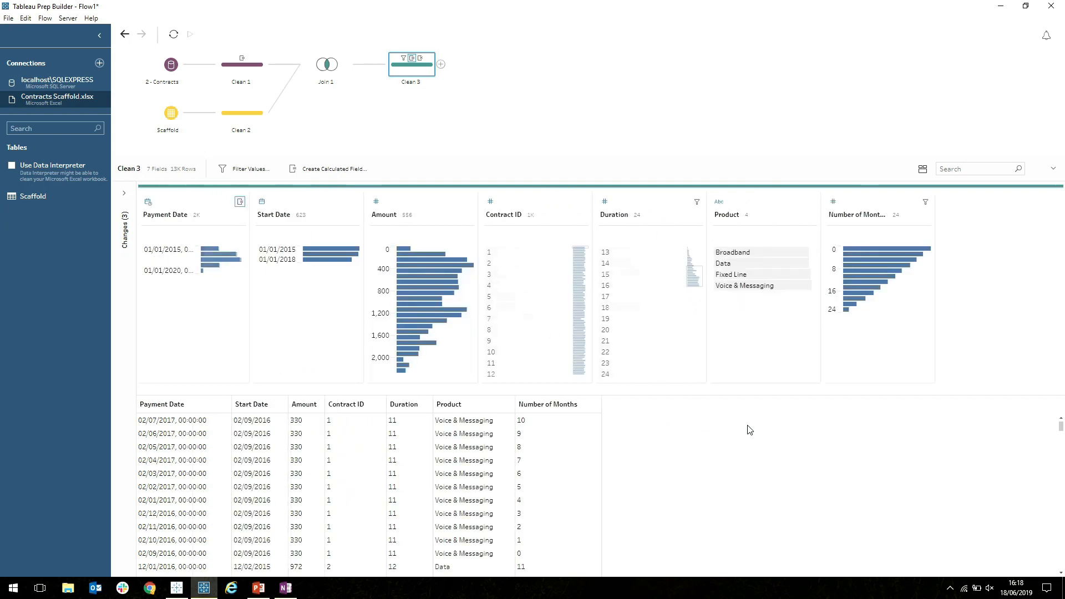
left_click(148, 202)
left_click(190, 262)
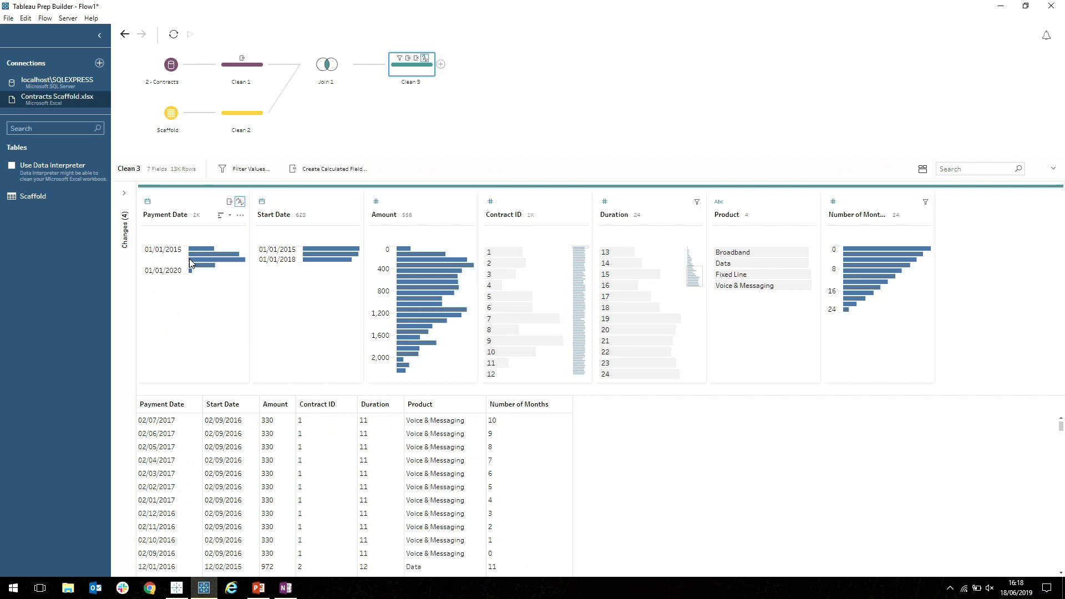
- Create a calculated field named Monthly Payment in Clean 3 with the formula [Amount]/[Duration]
left_click(319, 170)
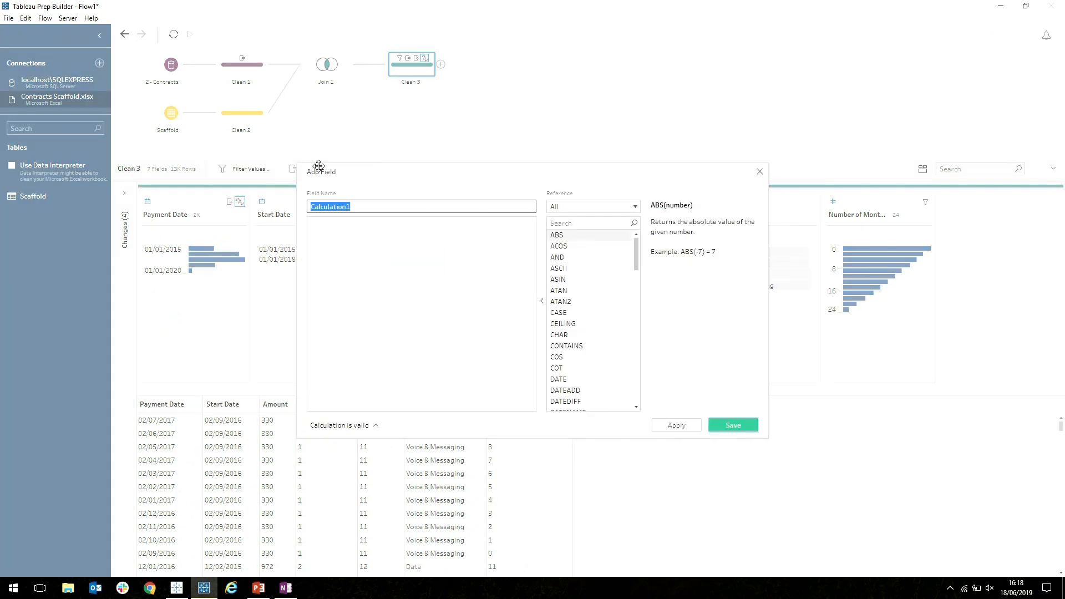
type("Monthly Payment")
left_click(402, 275)
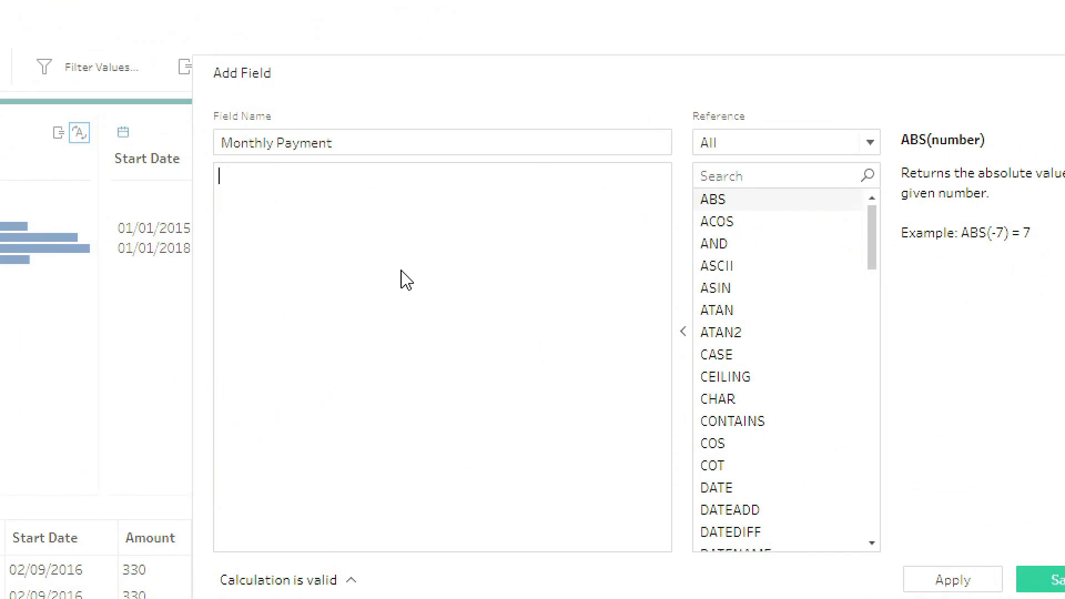
type("amou")
key("Return")
type("/dura")
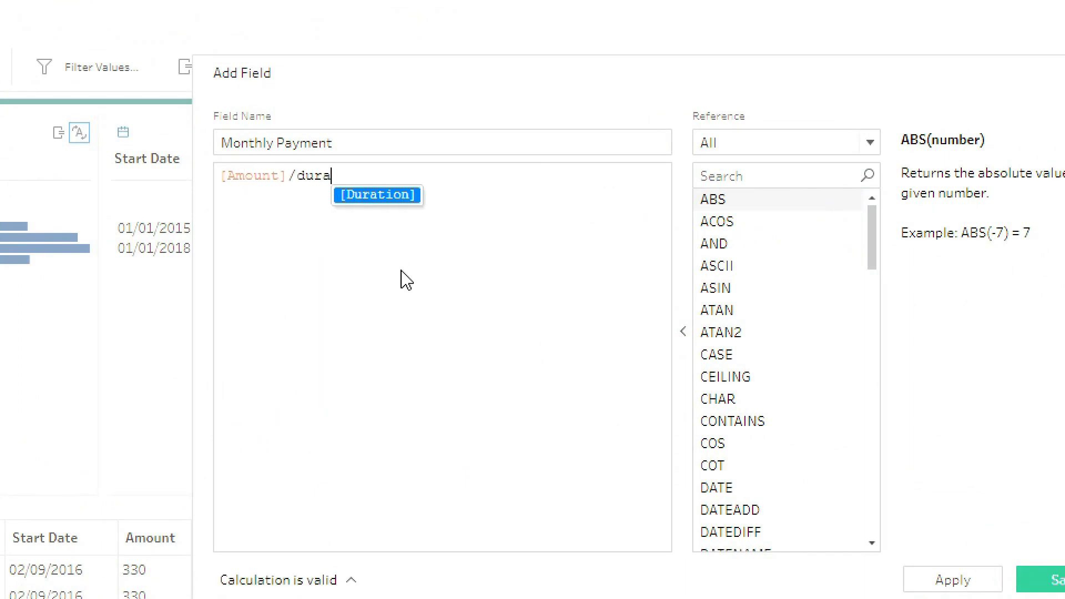
type("tion")
key("Return")
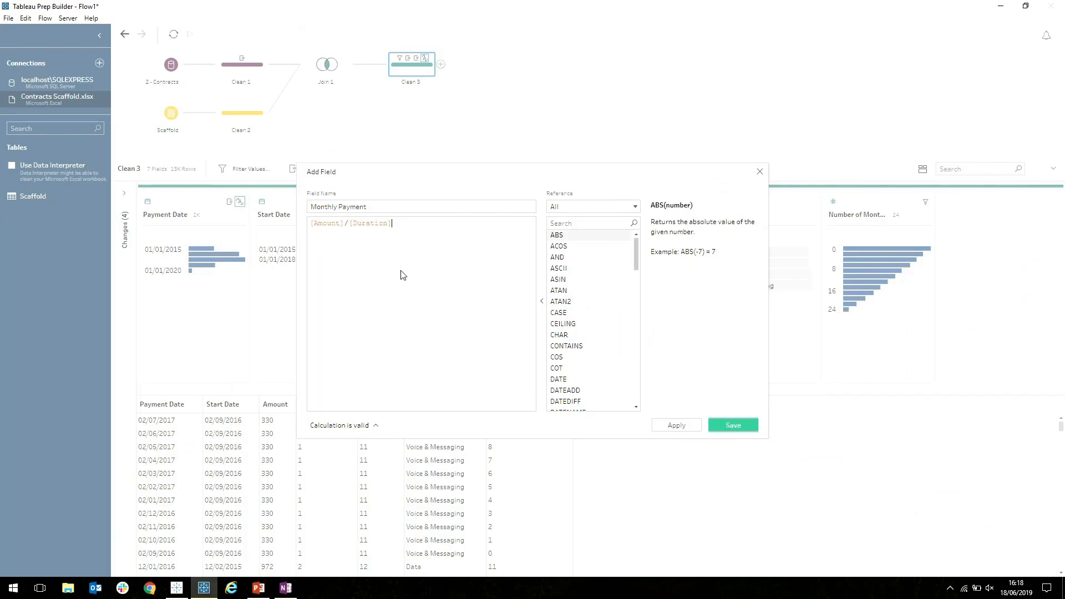
left_click(1053, 579)
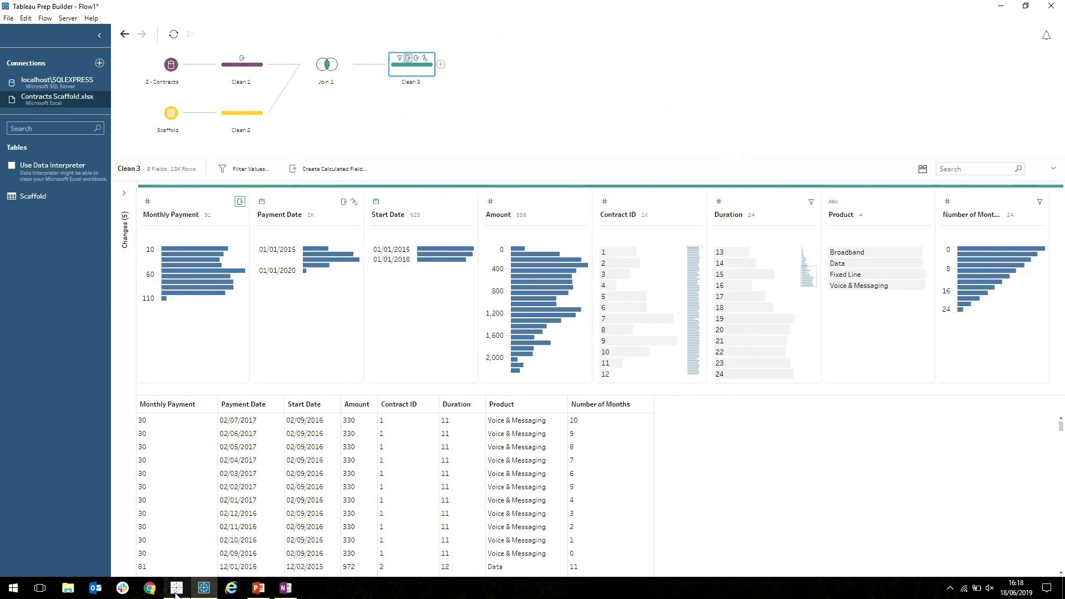
- Switch to Tableau Desktop, open the Contracts worksheet and select the 2. Contracts data source
left_click(177, 591)
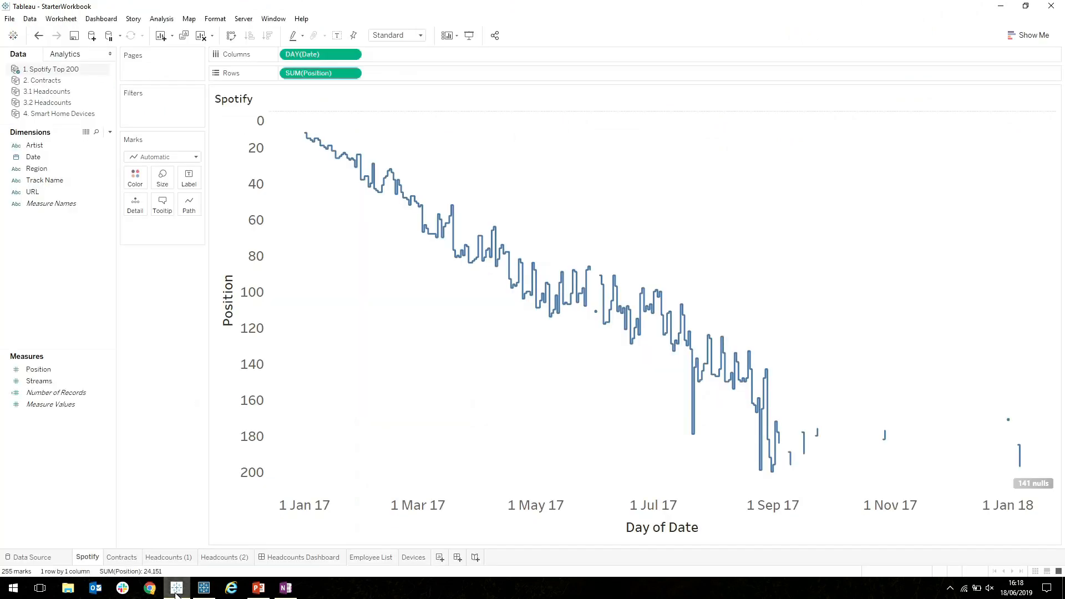
left_click(111, 558)
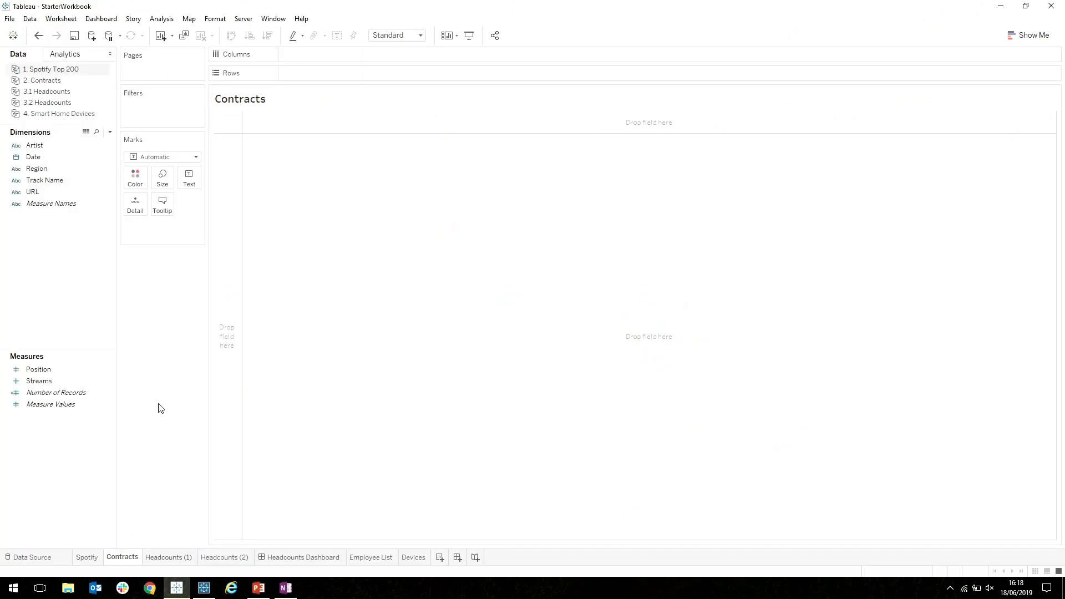
left_click(43, 82)
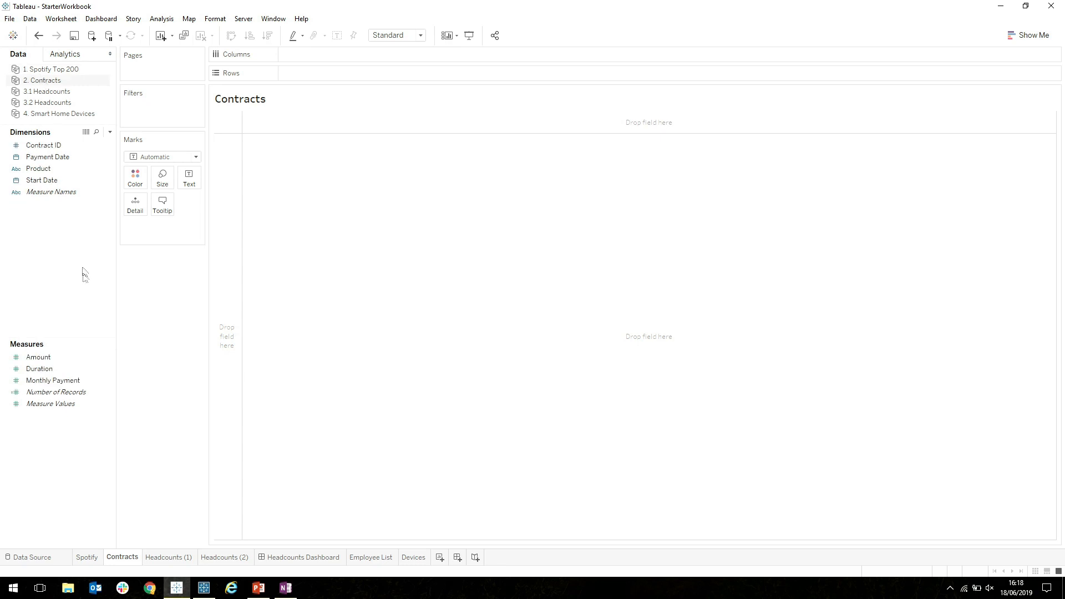
- Plot the sum of Monthly Payment on rows against the continuous month of Payment Date on columns
left_click(50, 381)
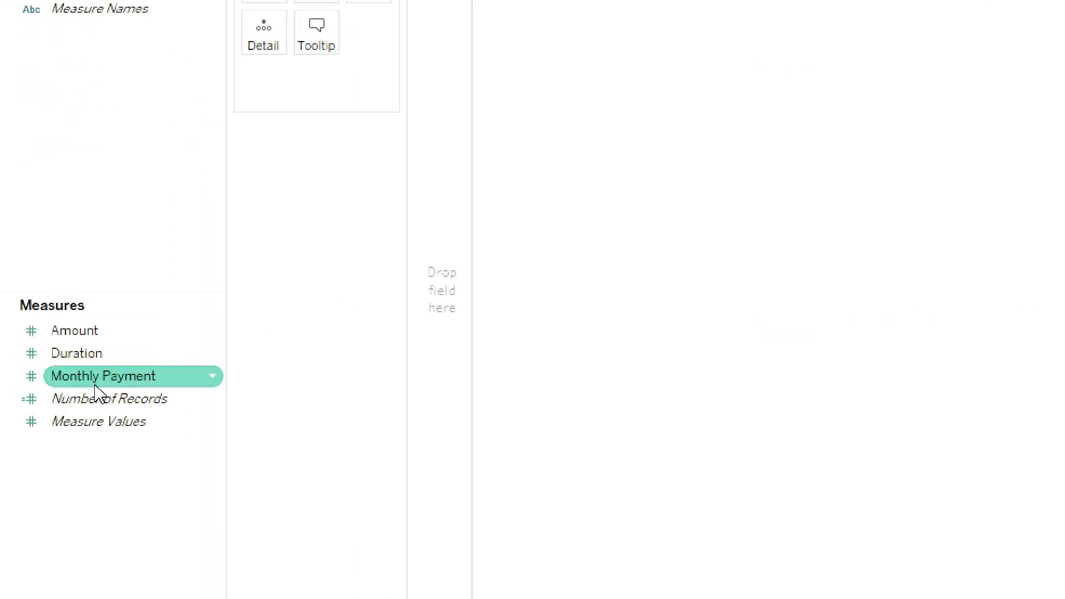
left_click(47, 358)
left_click(44, 381)
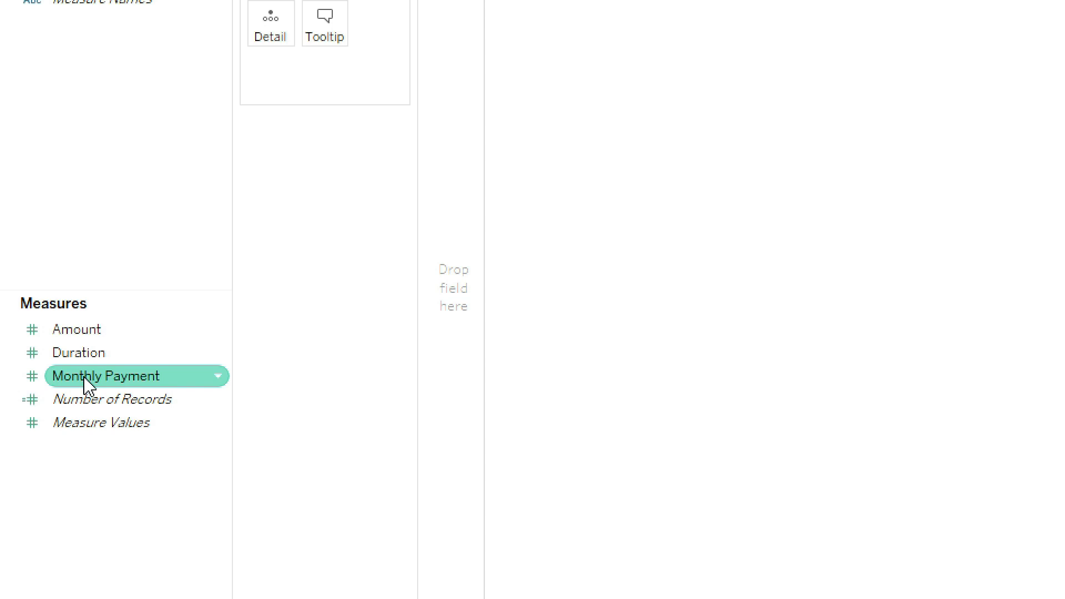
mouse_move(83, 380)
left_mouse_down()
mouse_move(398, 388)
mouse_move(12, 416)
mouse_move(78, 382)
mouse_move(136, 388)
mouse_move(457, 311)
mouse_move(423, 316)
mouse_move(434, 316)
left_mouse_up()
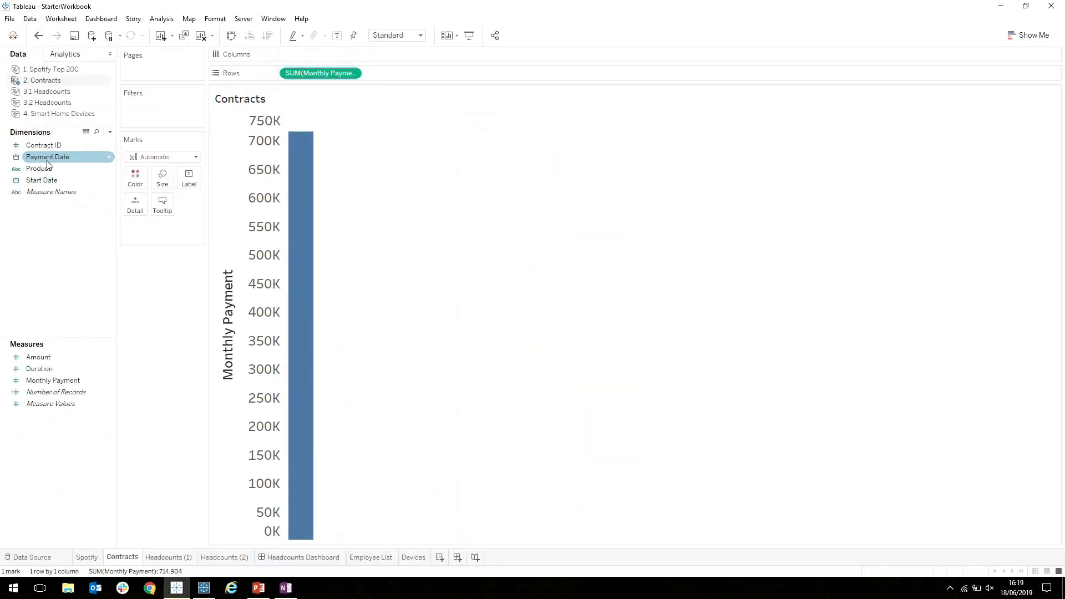
left_click_drag(48, 162, 311, 55)
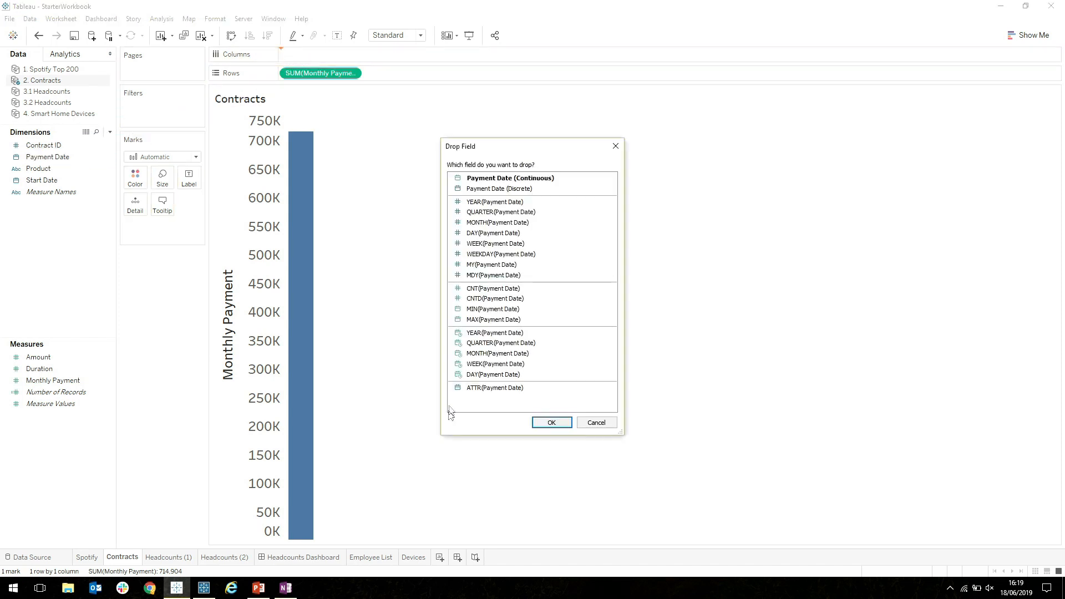
double_click(486, 354)
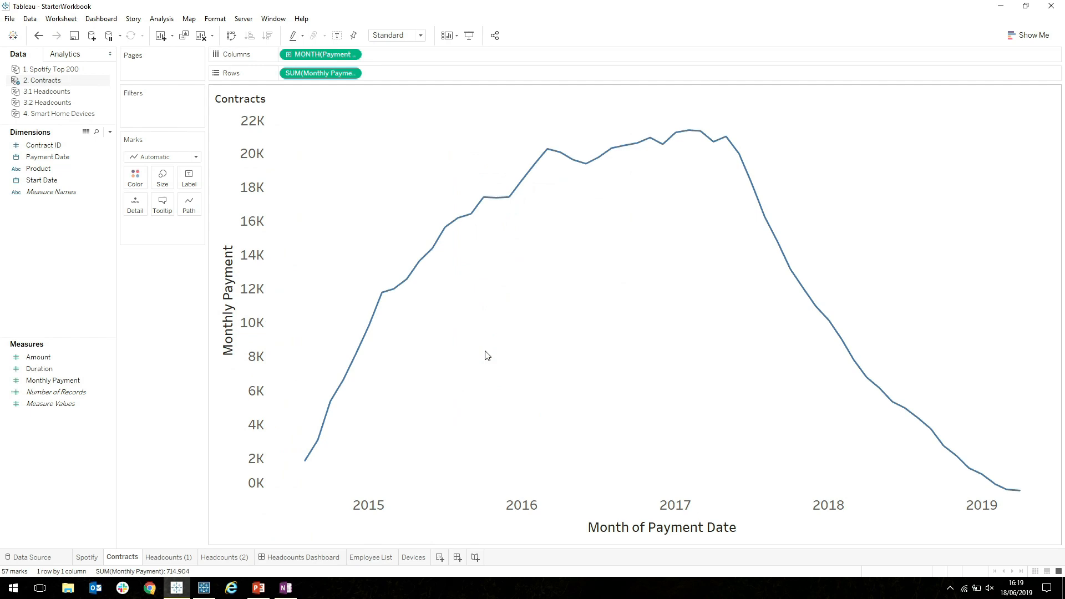
- Colour the payment chart by Product and change its mark type to Area
left_click(80, 172)
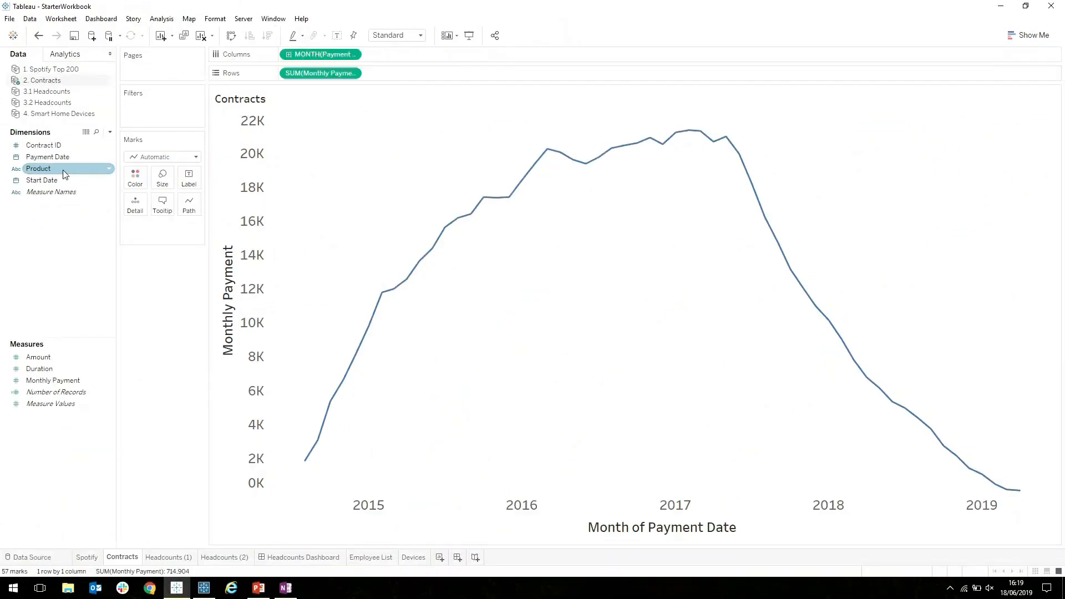
left_click_drag(64, 174, 135, 178)
left_click(172, 158)
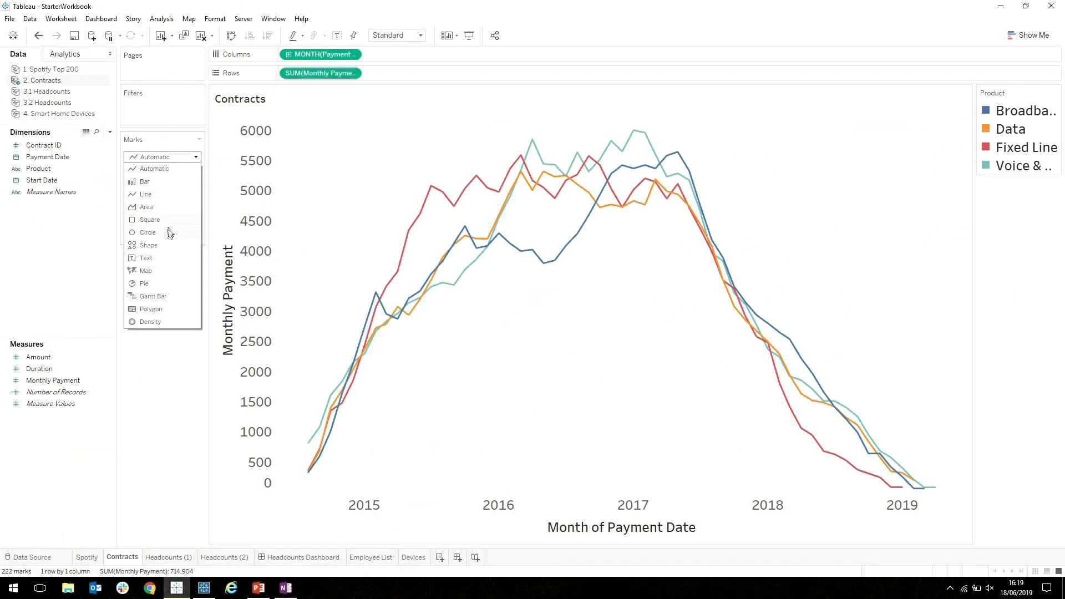
left_click(146, 207)
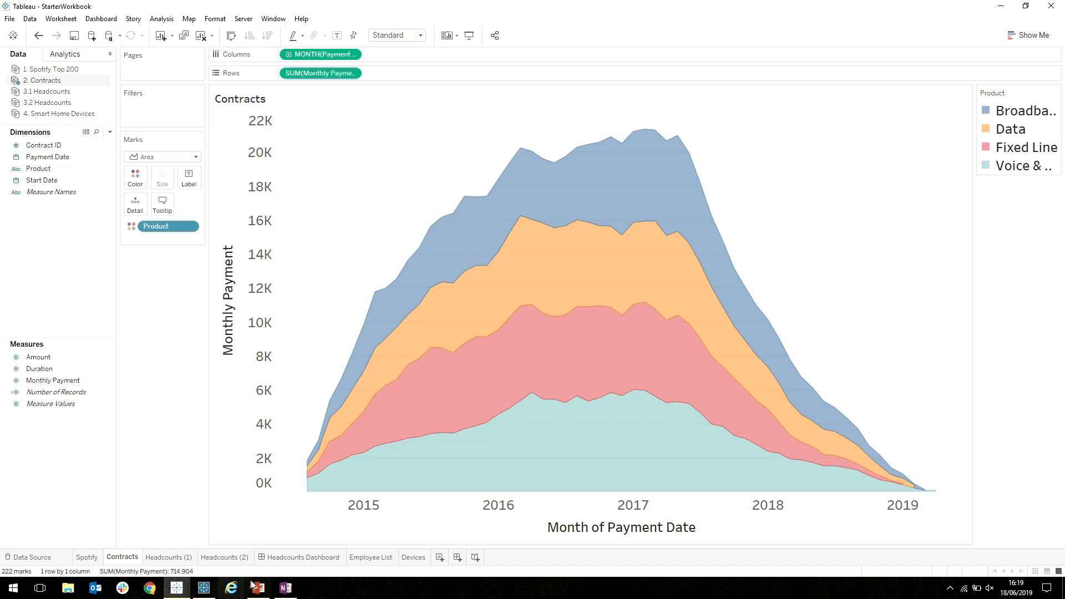
- Switch to the Scaffolding.pptx presentation in PowerPoint, start the slide show from the current slide and advance one slide
left_click(265, 591)
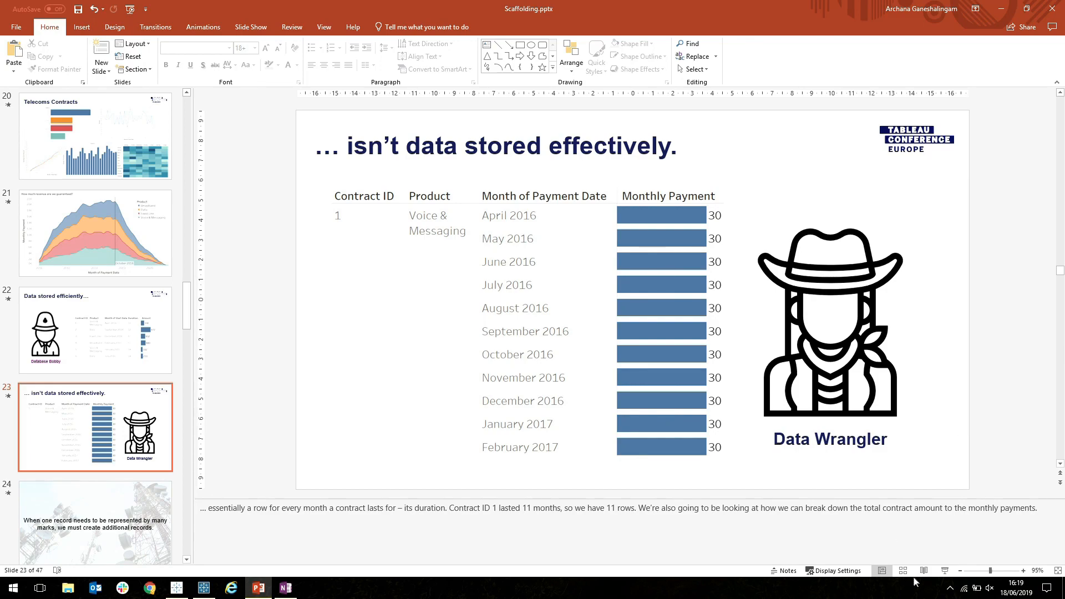
left_click(944, 570)
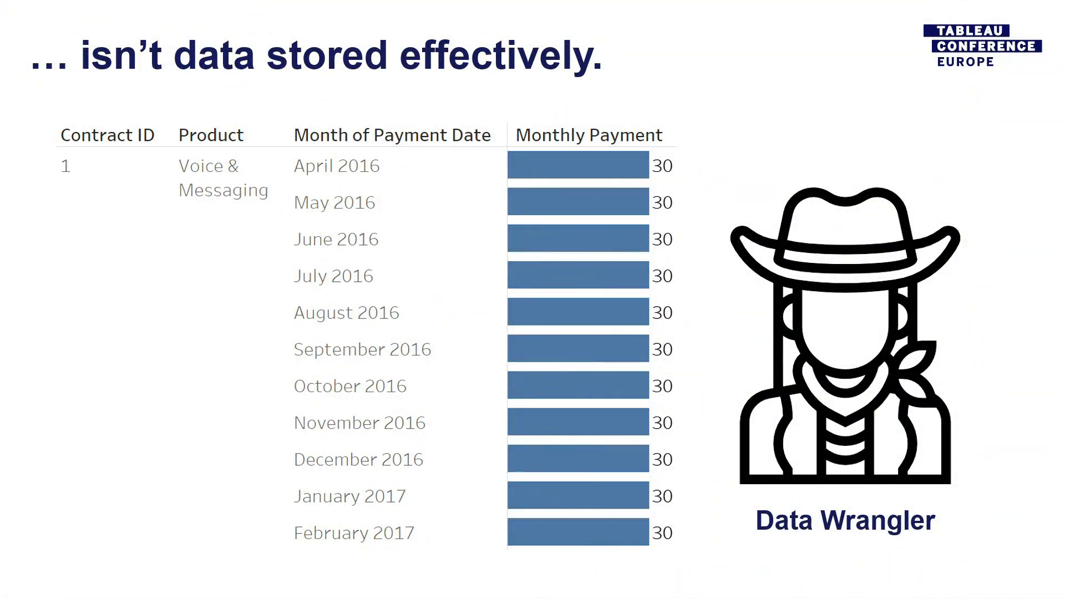
key("Right")
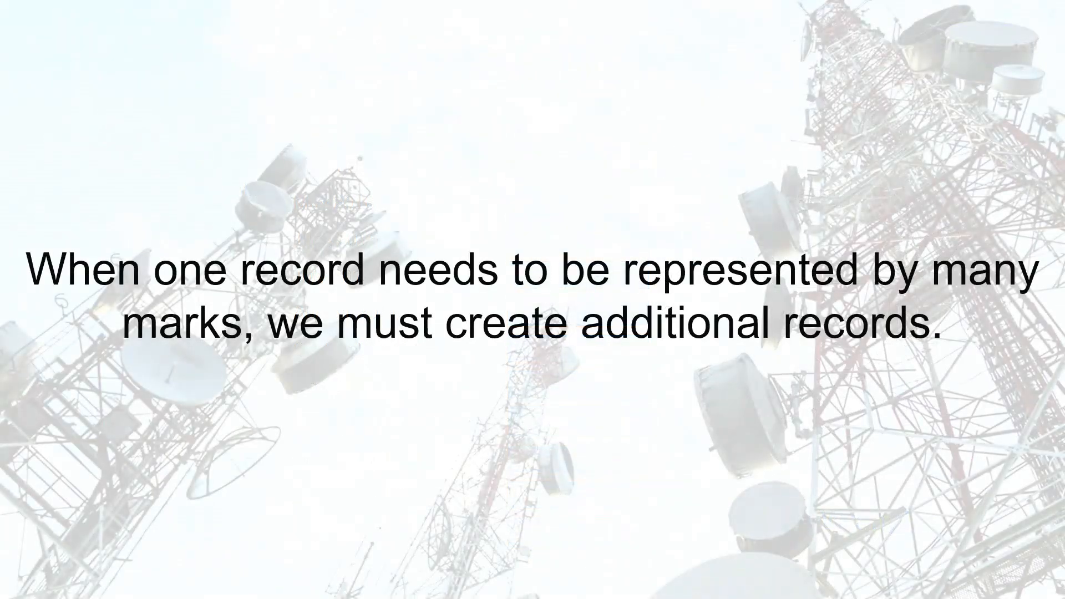
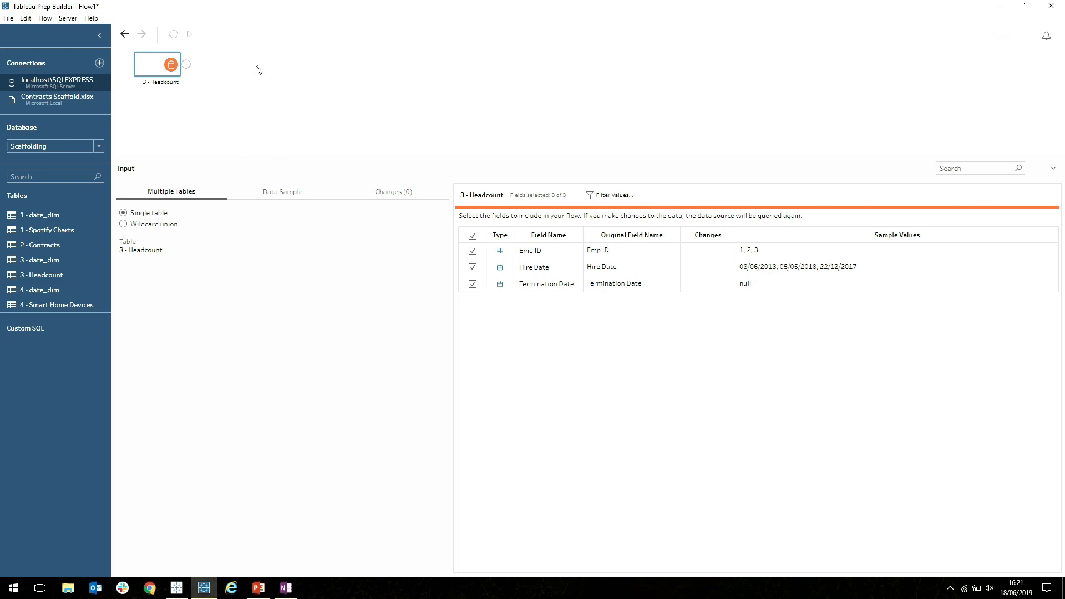
- Add a cleaning step after the 3 - Headcount input and show the Emp ID field in detail view
left_click(186, 64)
left_click(221, 81)
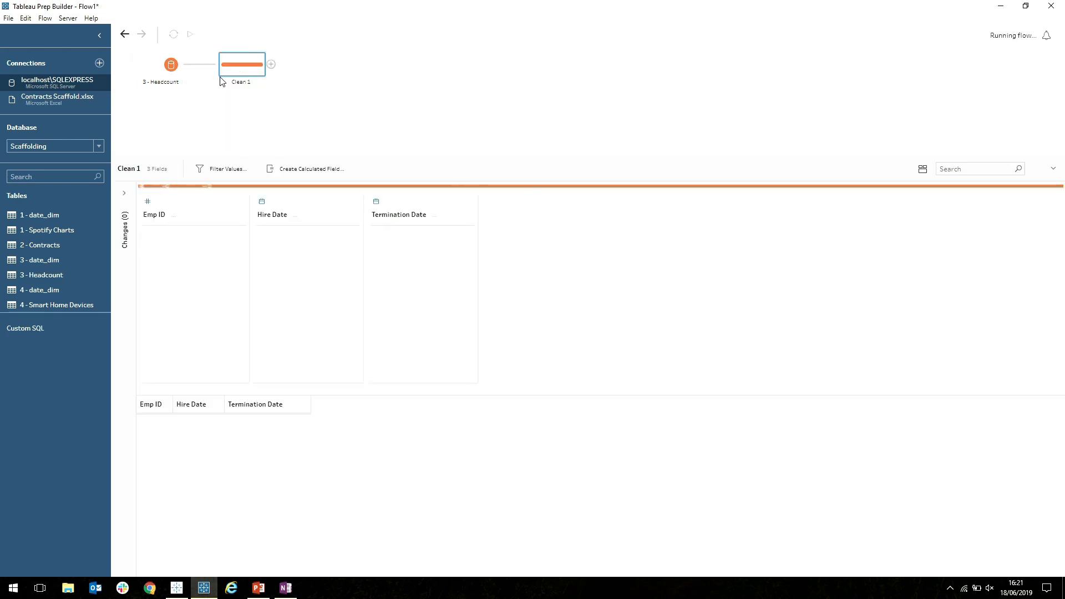
mouse_move(204, 265)
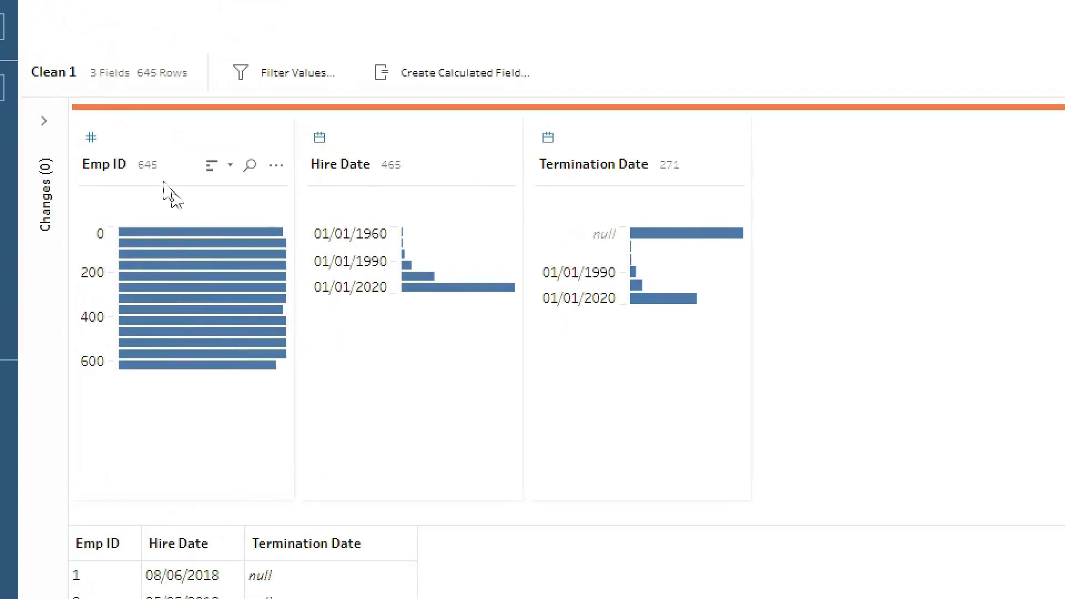
left_click(252, 201)
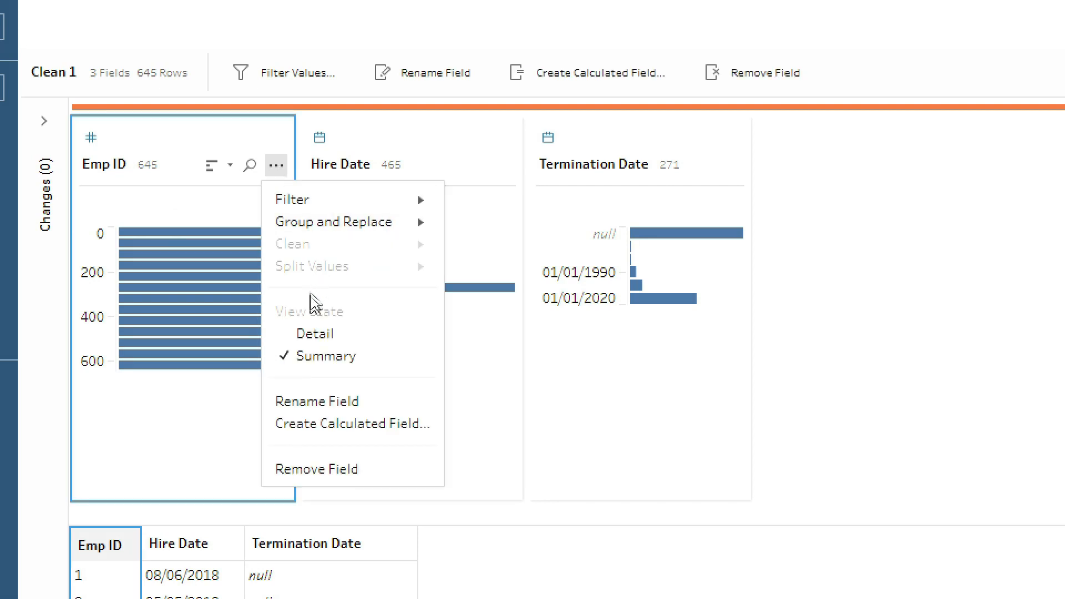
left_click(314, 333)
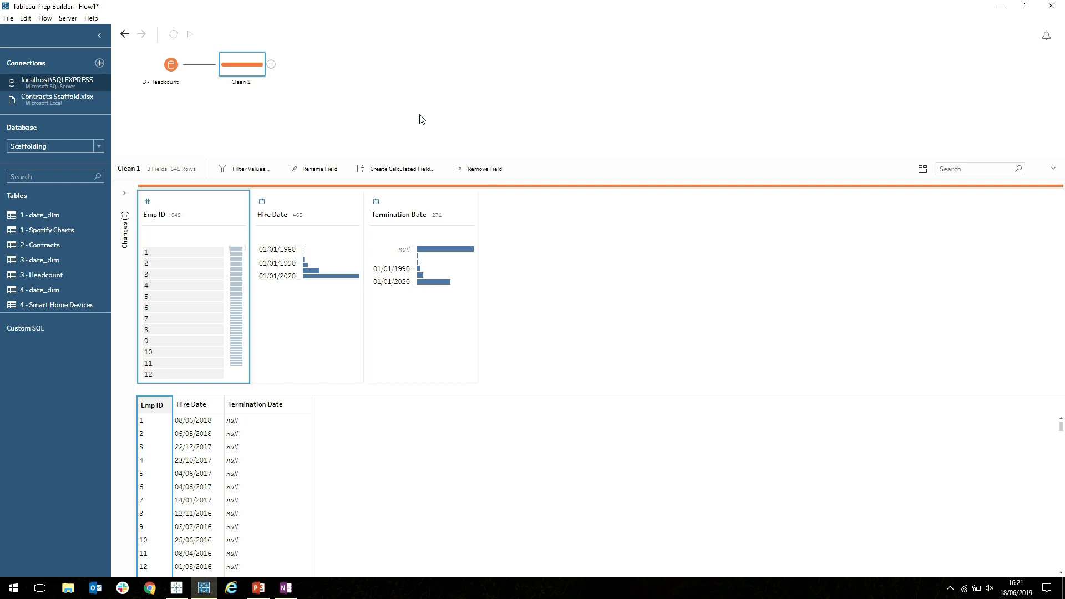
- Add a pivot step after Clean 1 and pivot the Hire Date and Termination Date columns to rows
left_click(270, 64)
left_click(309, 103)
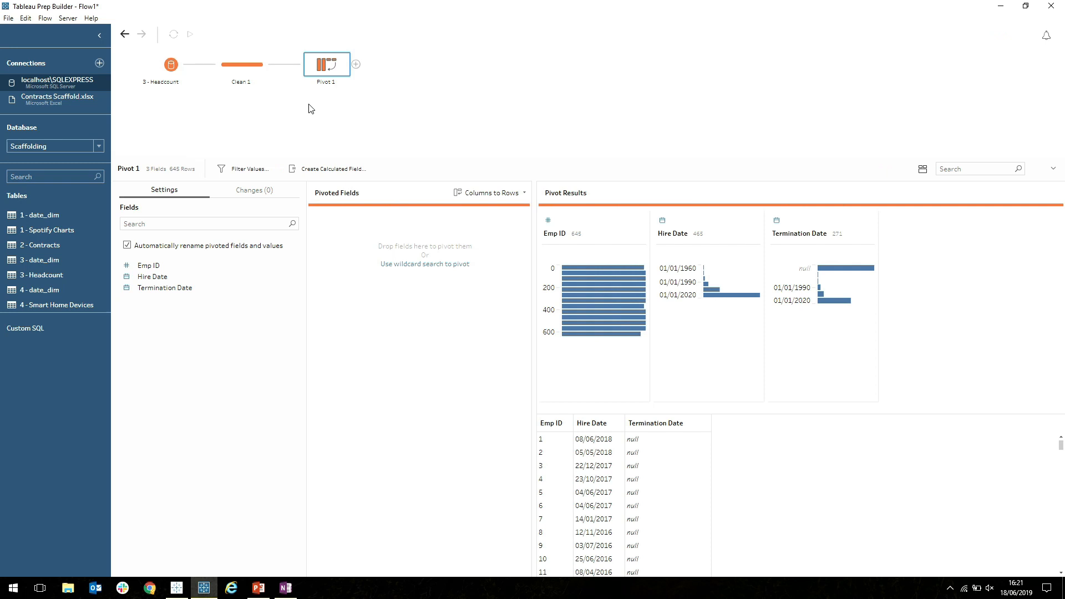
left_click(175, 277)
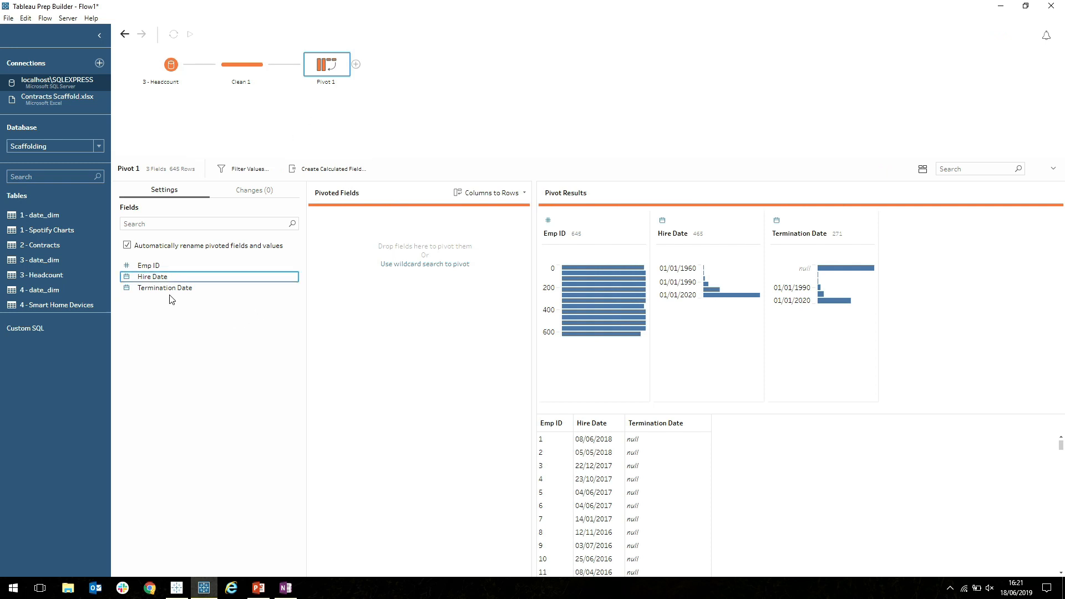
left_click(168, 288, "ctrl")
left_click_drag(155, 281, 345, 281)
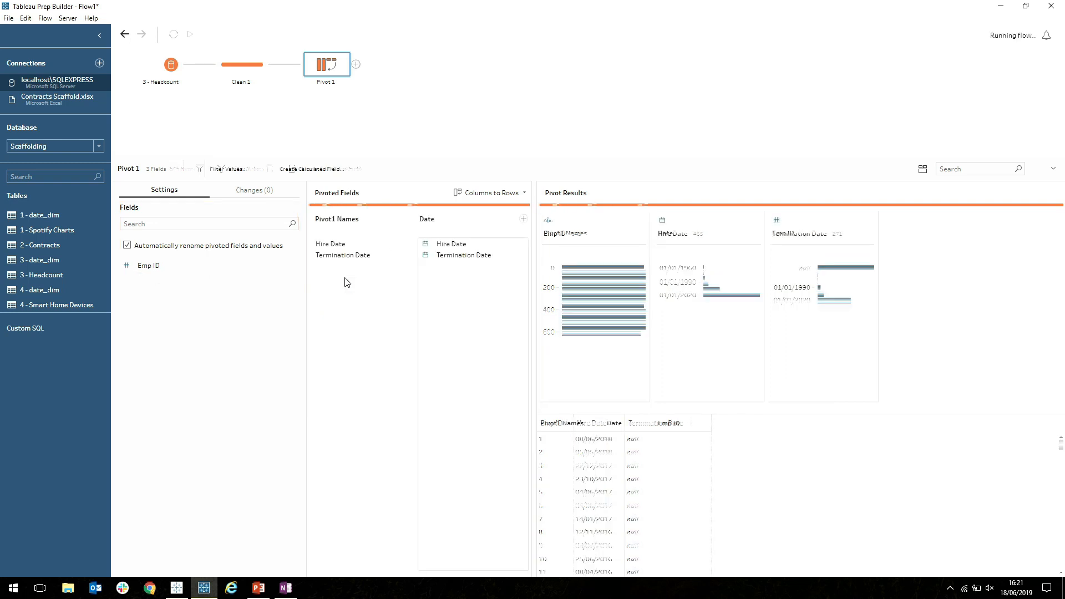
- Rename the pivot names field to Event Type and shorten its two values to Hire and Termination
double_click(331, 220)
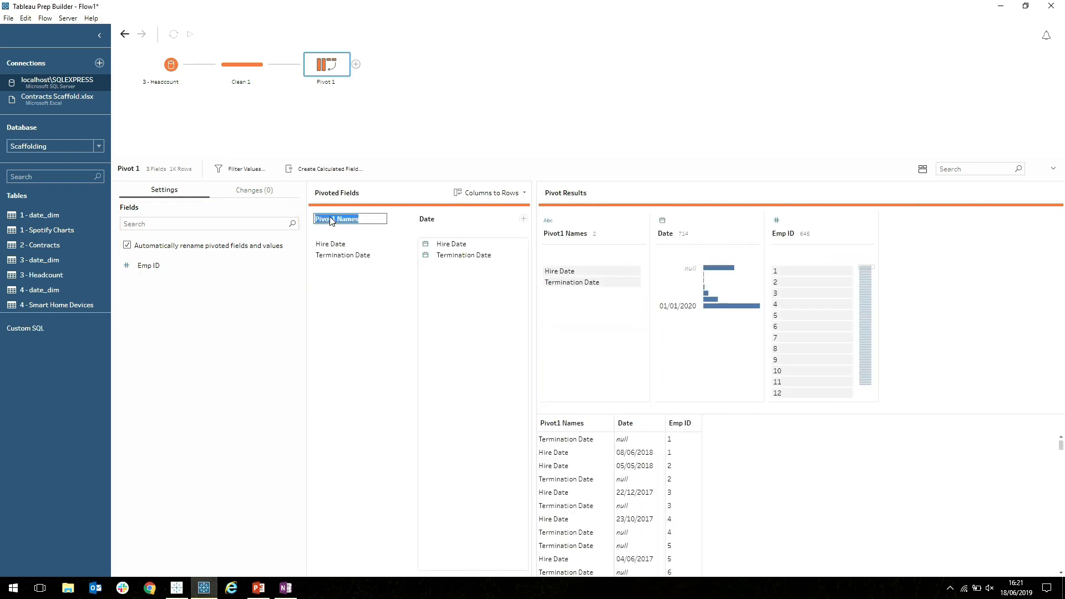
type("Event Type")
double_click(337, 244)
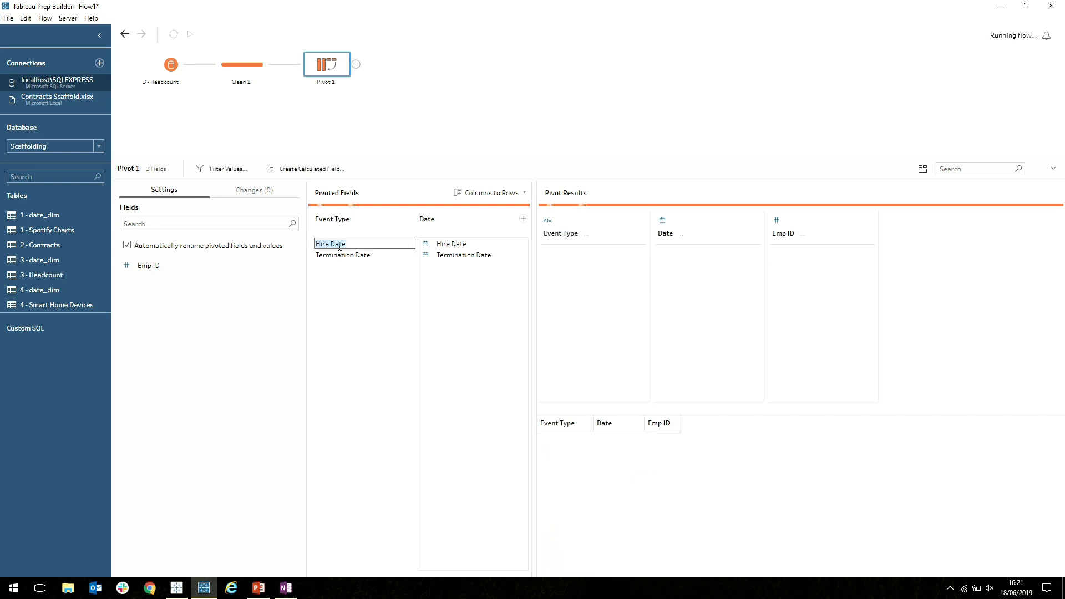
key("BackSpace")
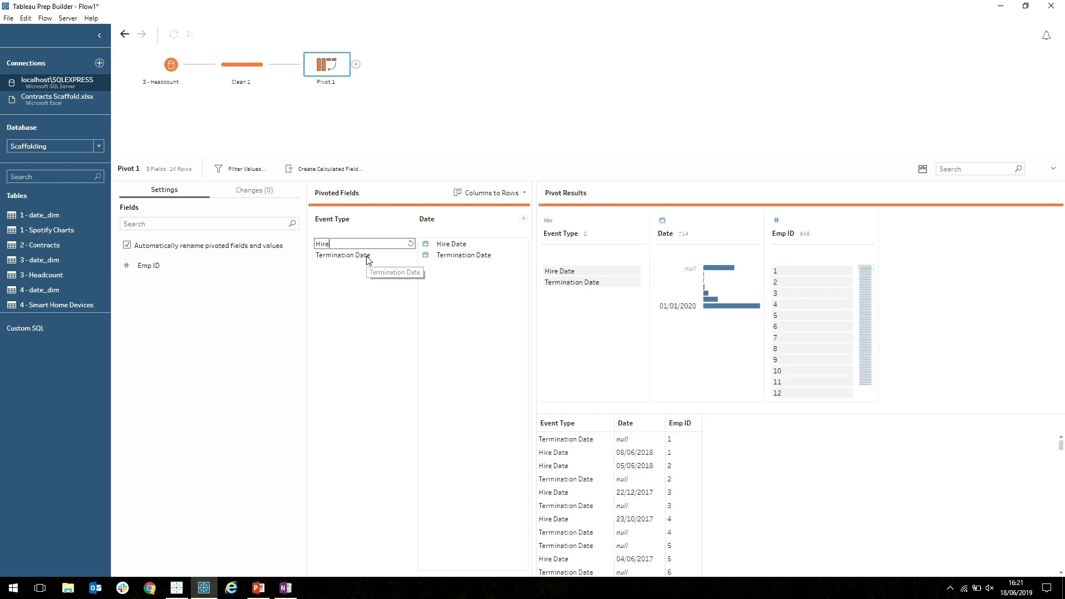
double_click(366, 255)
double_click(367, 255)
key("BackSpace")
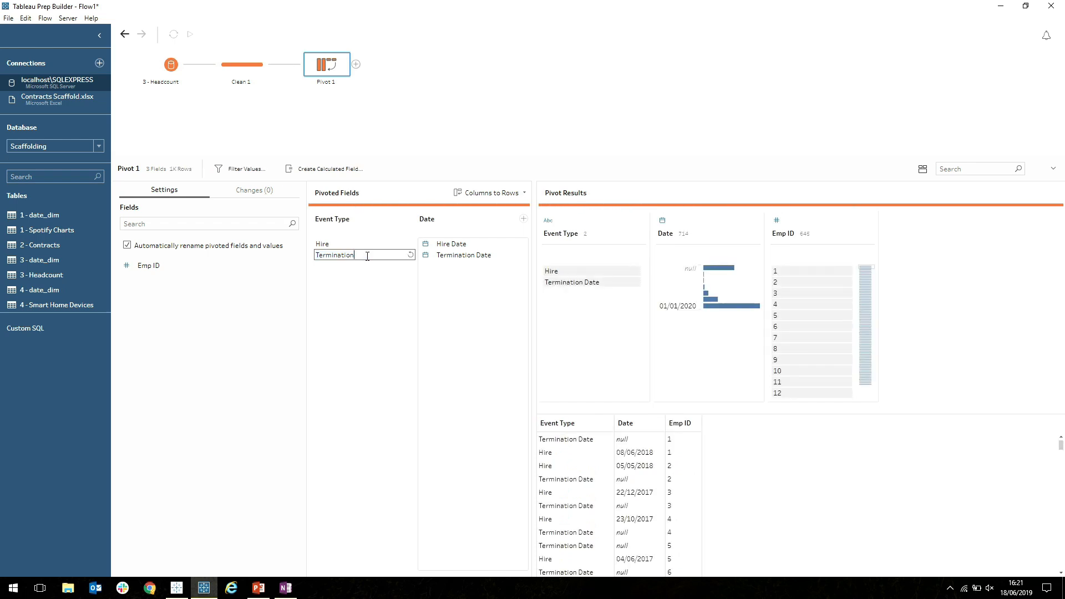
left_click(456, 78)
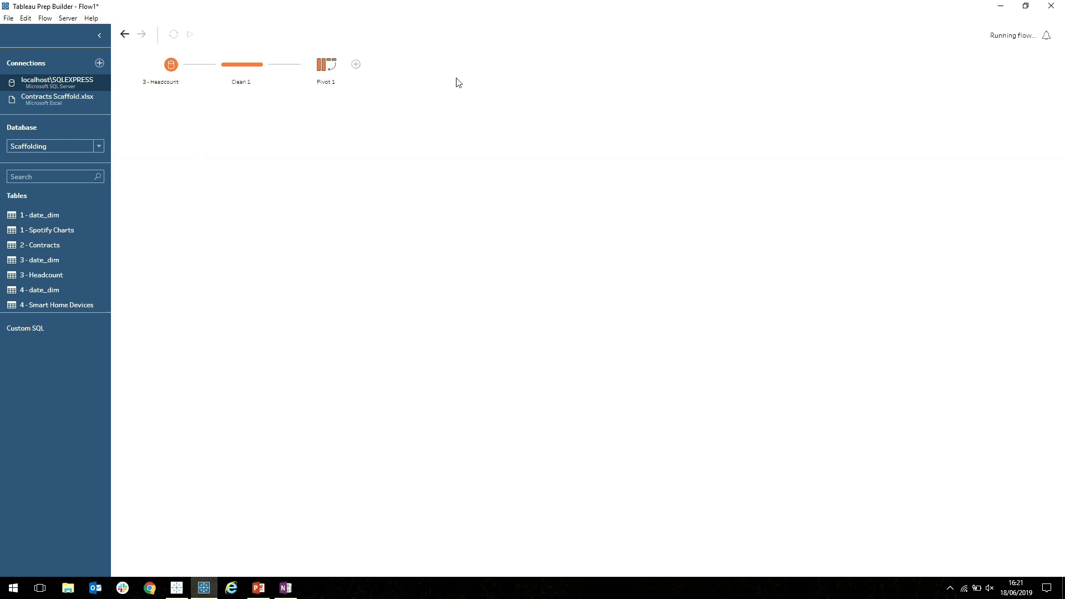
- Exclude the null values of the Date field in the Pivot 1 step
left_click(320, 67)
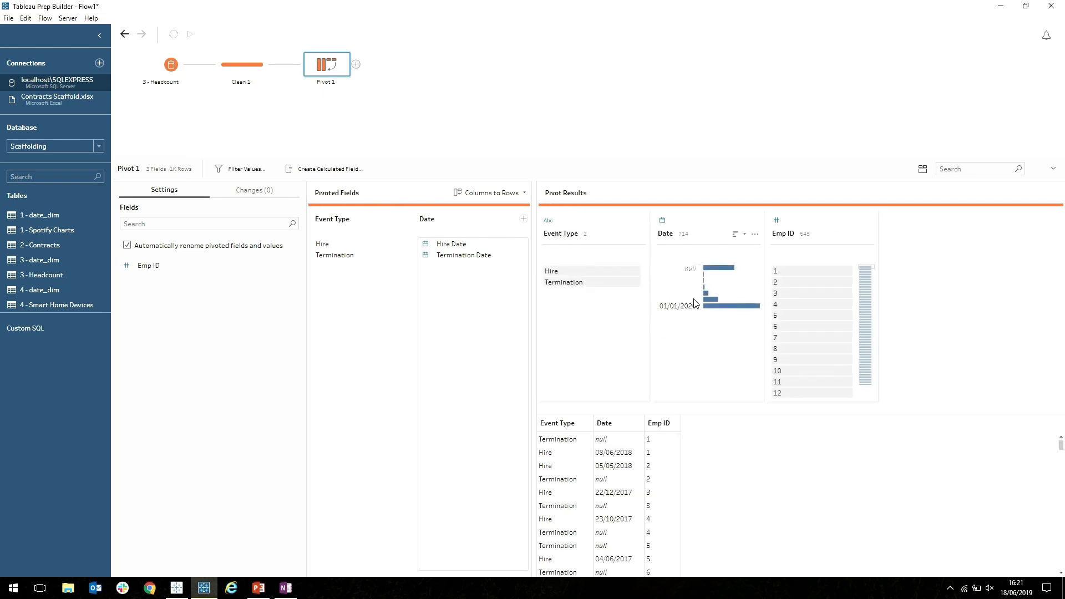
left_click(721, 269)
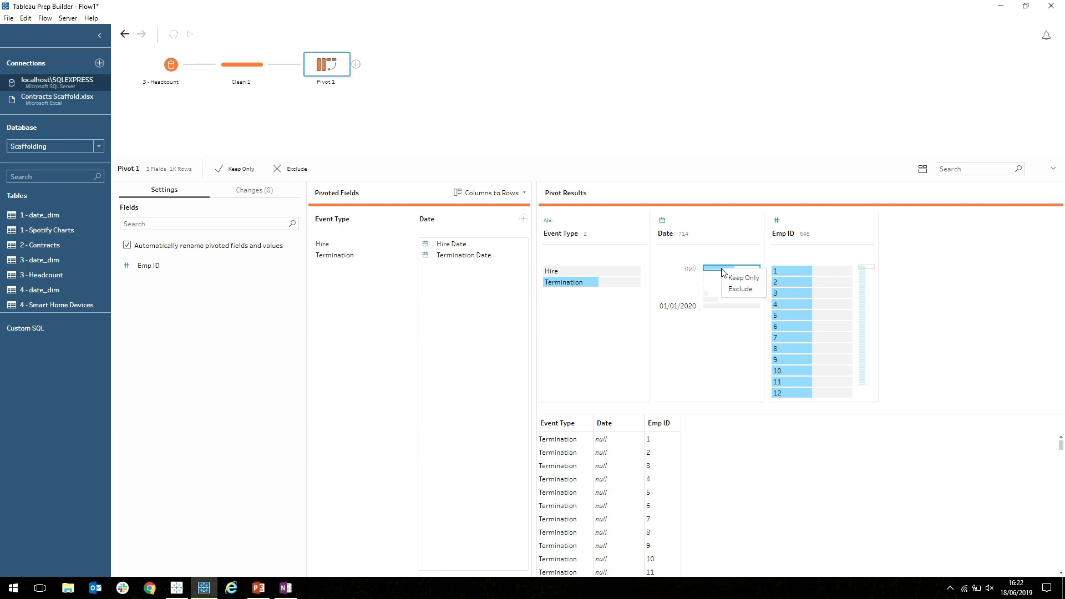
left_click(740, 289)
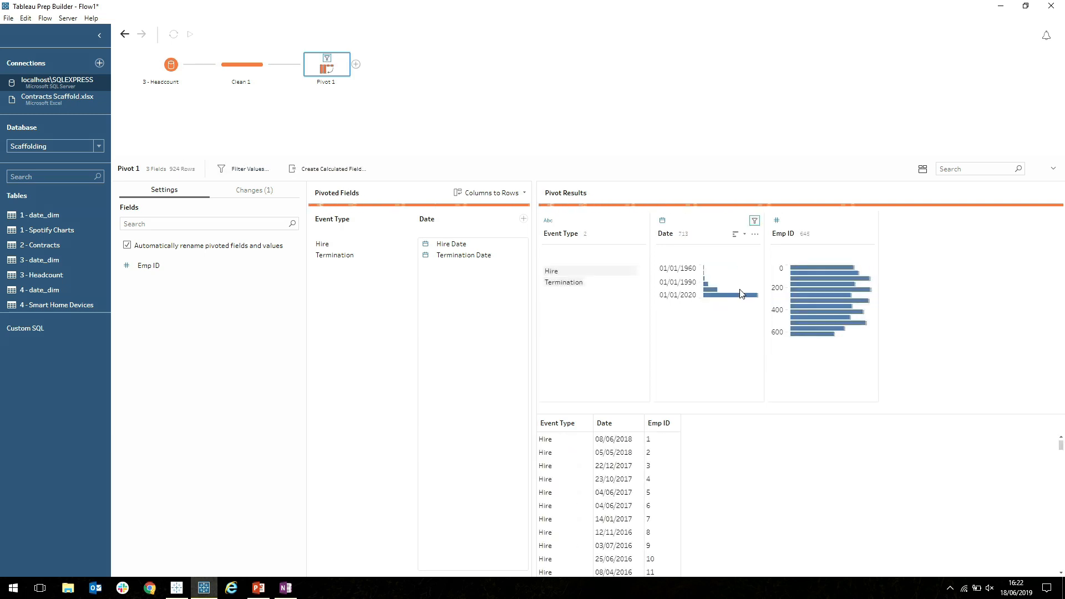
- Switch to Tableau Desktop, open the Headcounts (1) worksheet and select the 3.1 Headcounts data source
left_click(186, 591)
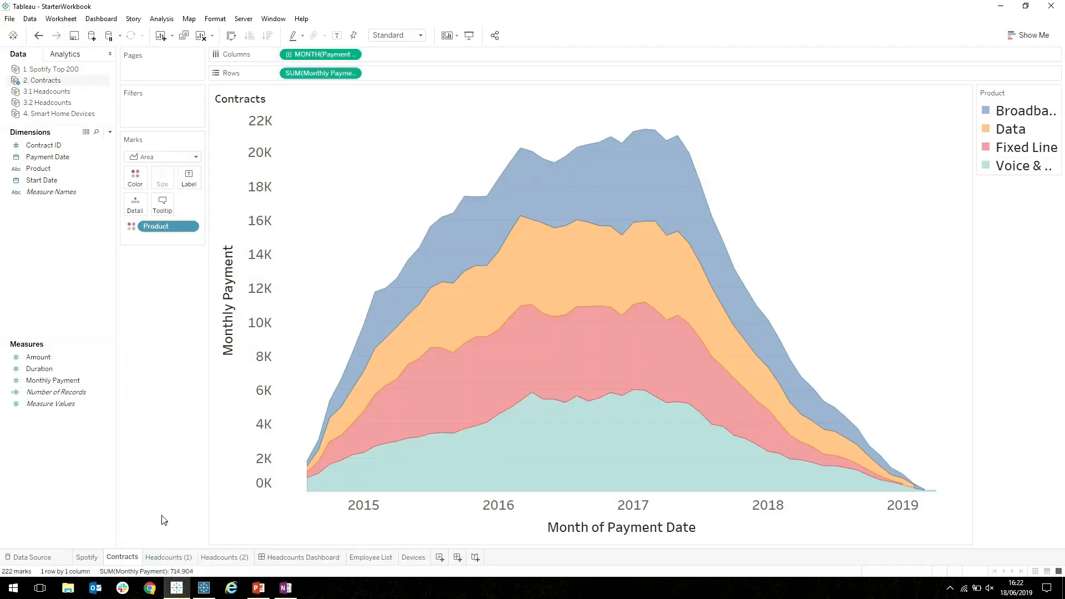
left_click(168, 558)
left_click(65, 92)
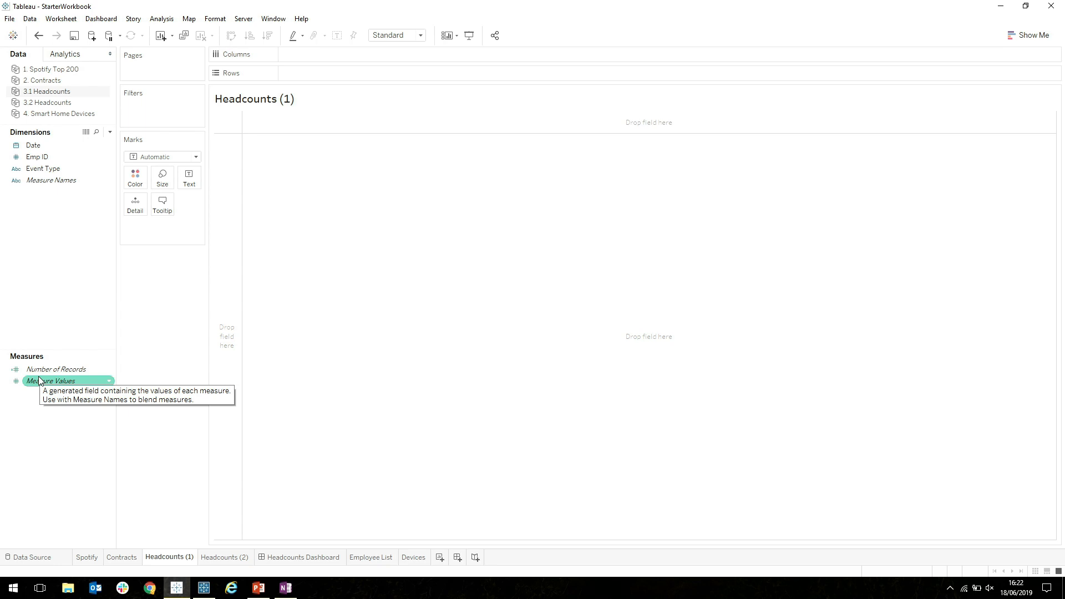
- Plot the distinct count of Emp ID on rows against the year of Date on columns, fitted to the entire view
left_click_drag(33, 147, 324, 54)
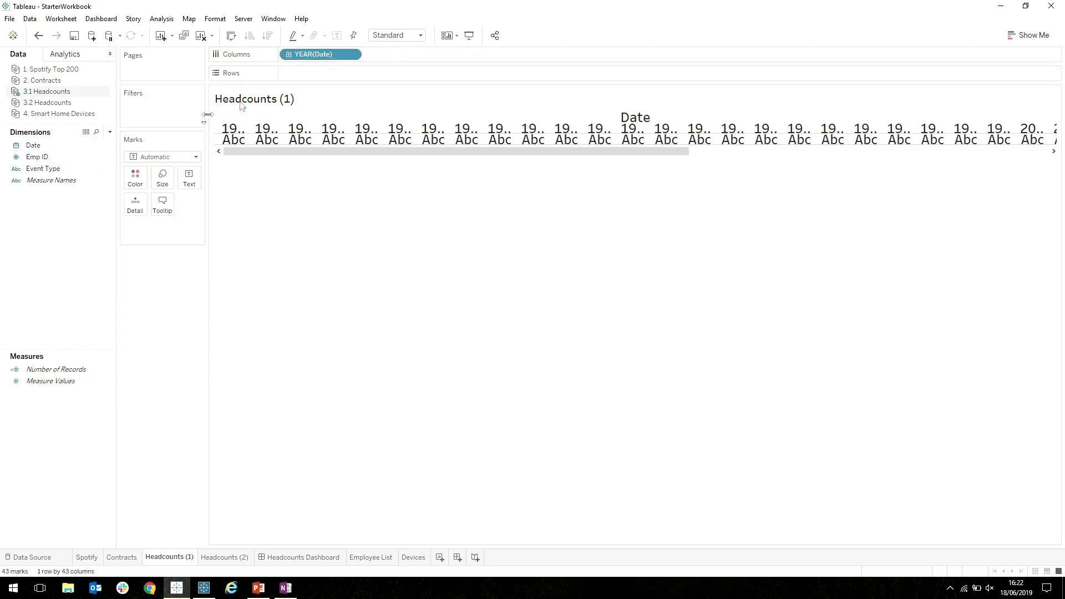
mouse_move(36, 157)
left_mouse_down()
mouse_move(311, 108)
mouse_move(317, 78)
left_mouse_up()
double_click(484, 273)
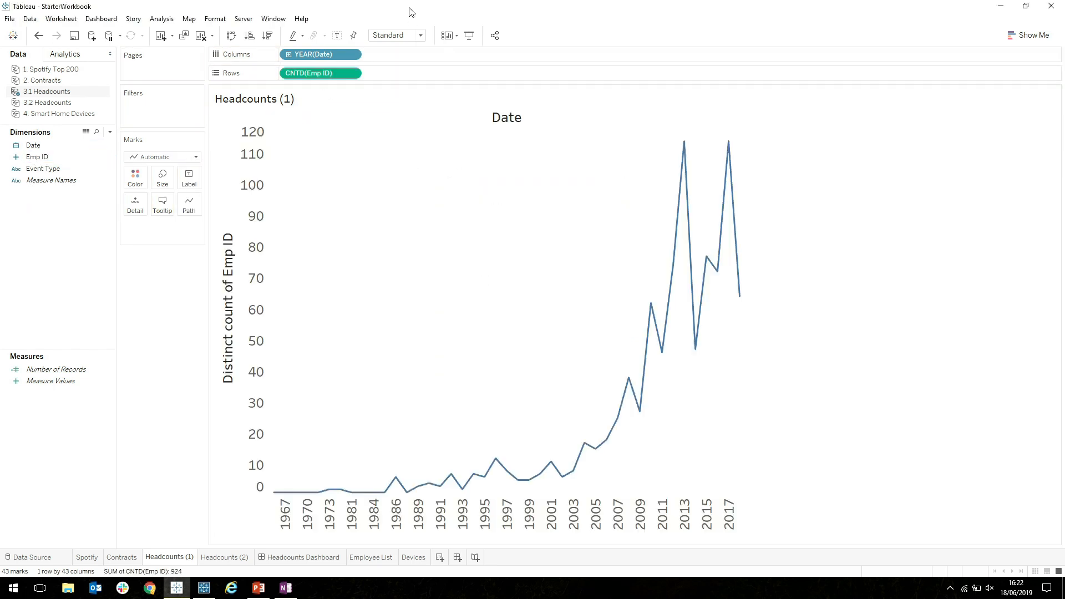
left_click(405, 35)
left_click(394, 69)
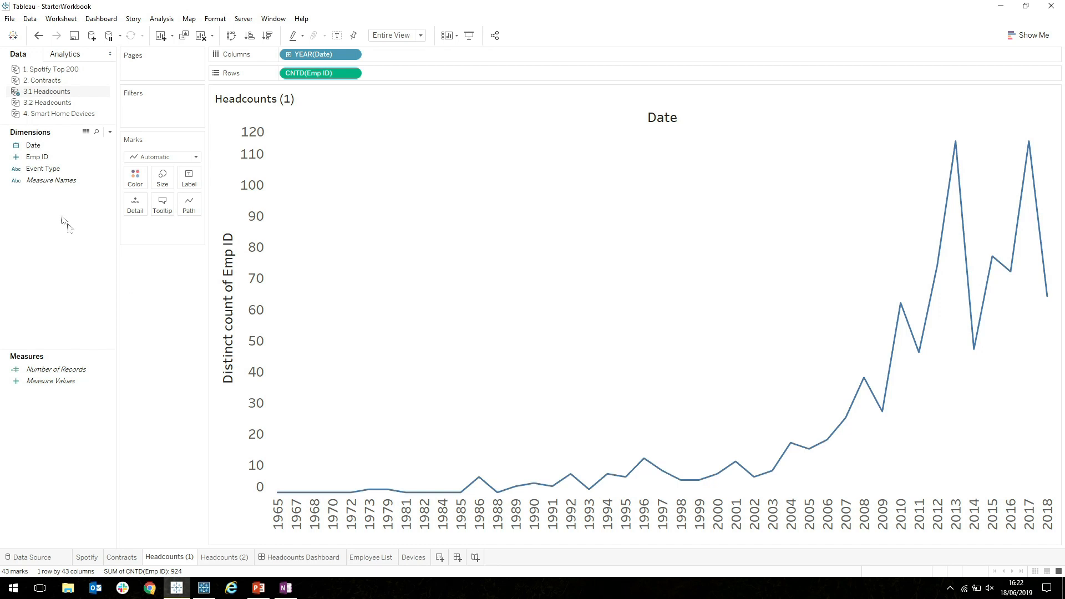
- Colour the headcount lines by Event Type, highlight Hire and Termination in turn, and clear the highlight
left_click(43, 171)
left_click_drag(43, 172, 133, 182)
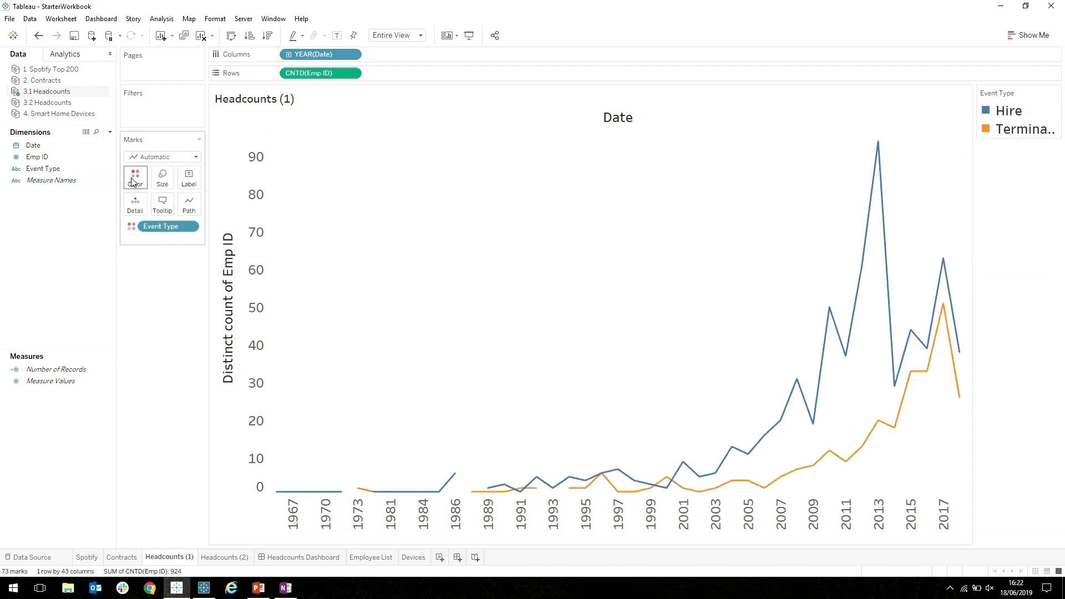
left_click(1019, 111)
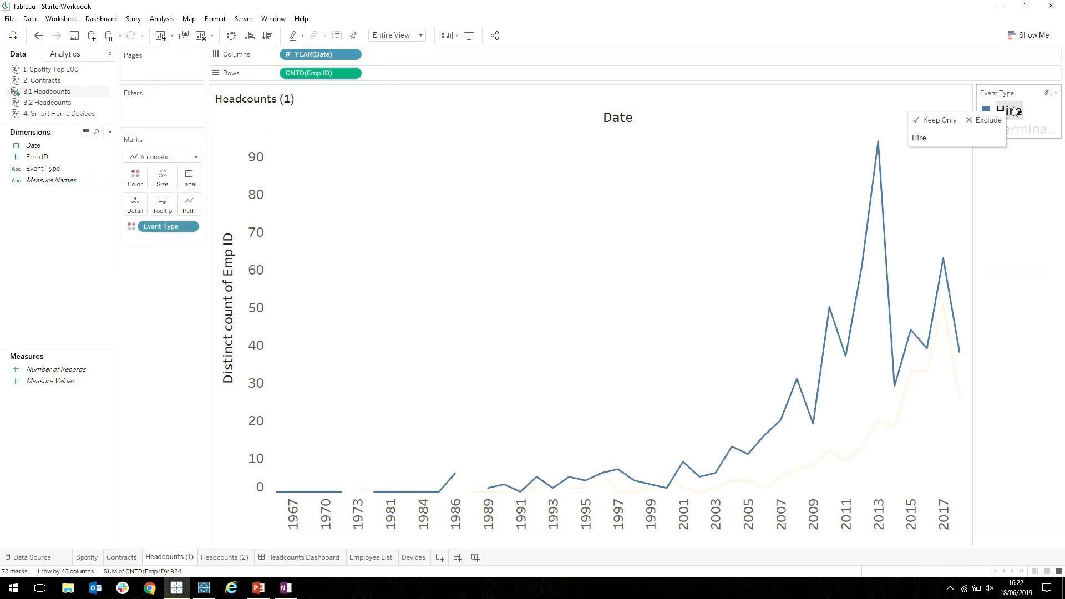
left_click(1020, 130)
left_click(1022, 219)
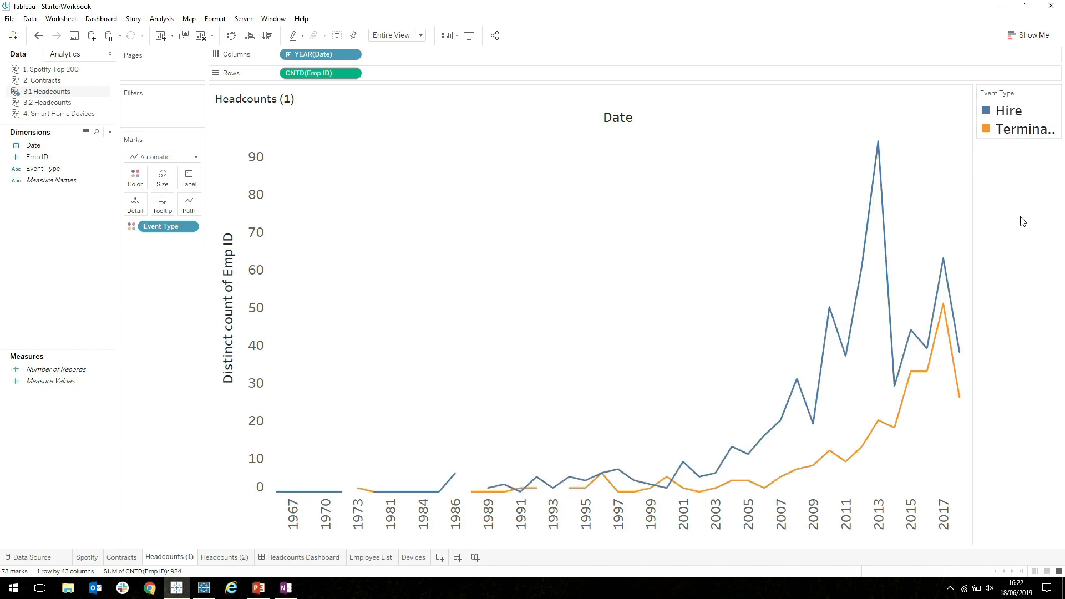
- Apply a Running Total quick table calculation to the distinct count of Emp ID and inspect the latest Hire point
left_click(350, 74)
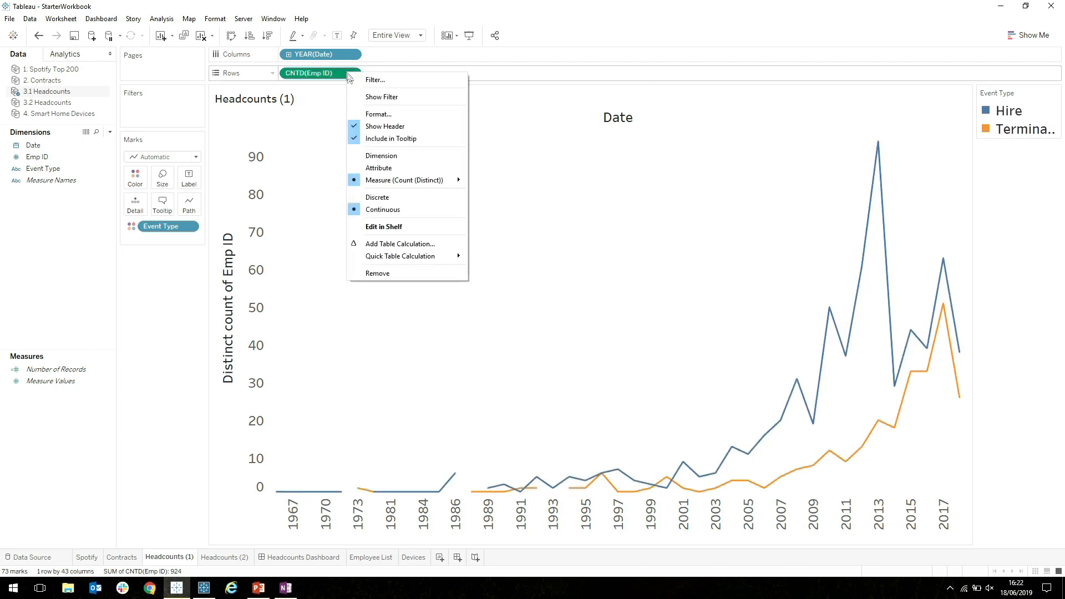
mouse_move(388, 256)
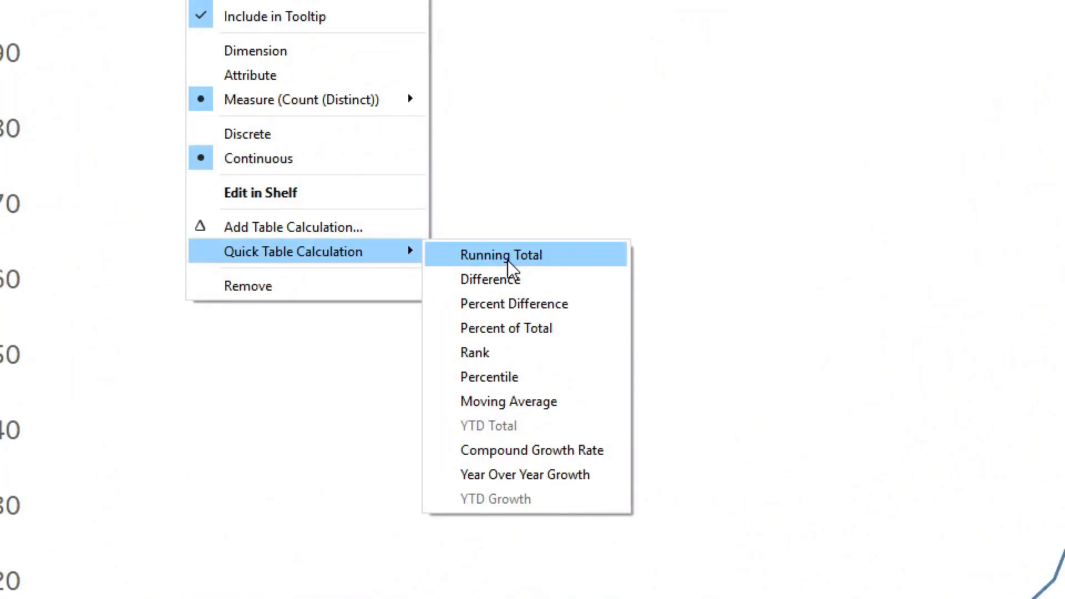
left_click(508, 261)
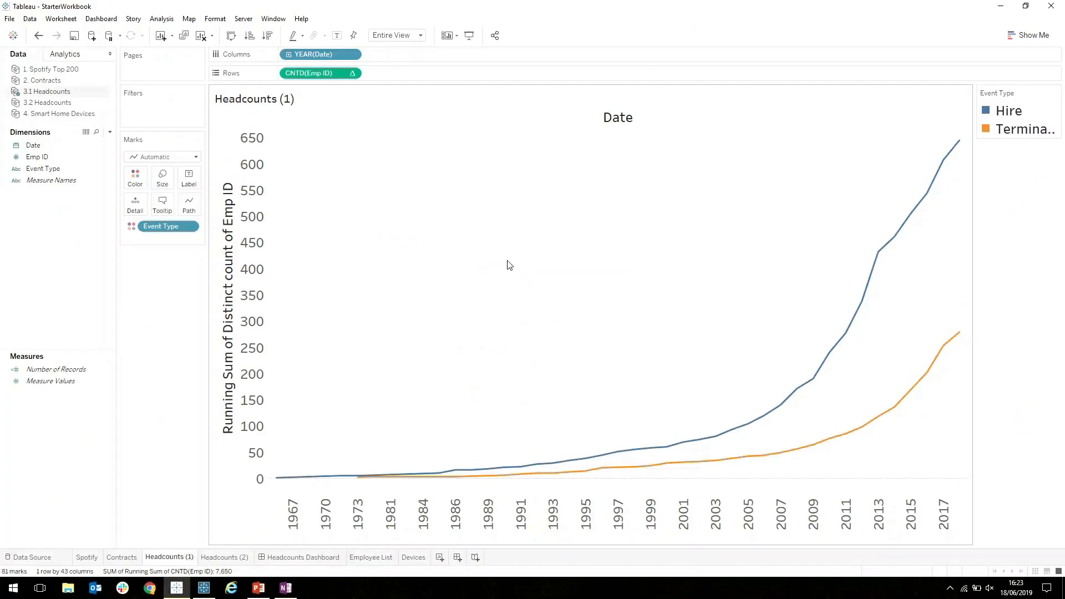
mouse_move(959, 149)
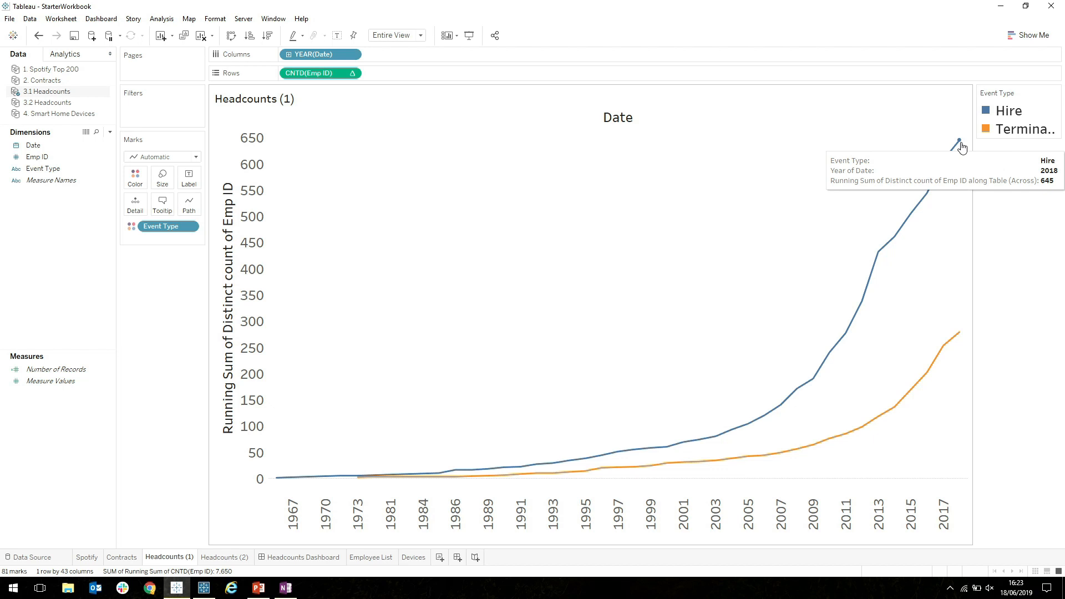
- Add a secondary Difference From calculation to the Emp ID running total, computed using only Event Type and relative to Next
left_click(351, 74)
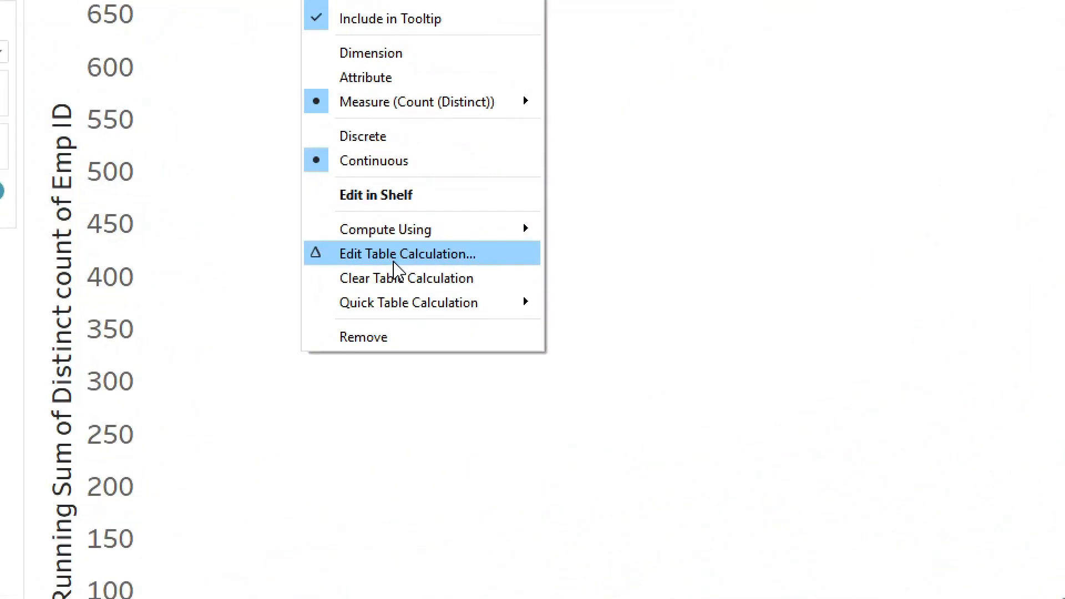
left_click(394, 263)
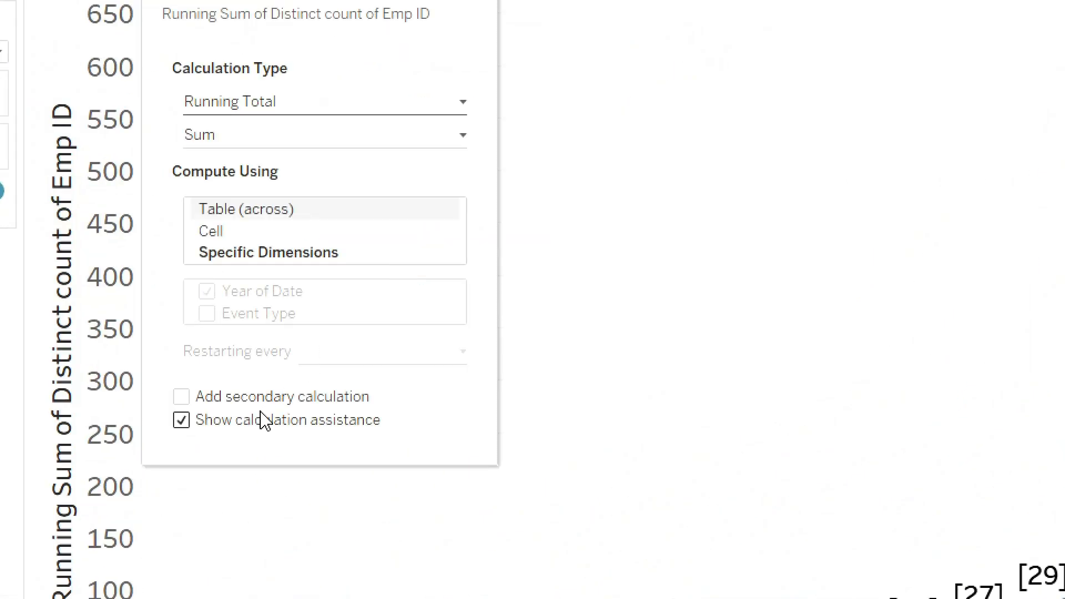
left_click(261, 401)
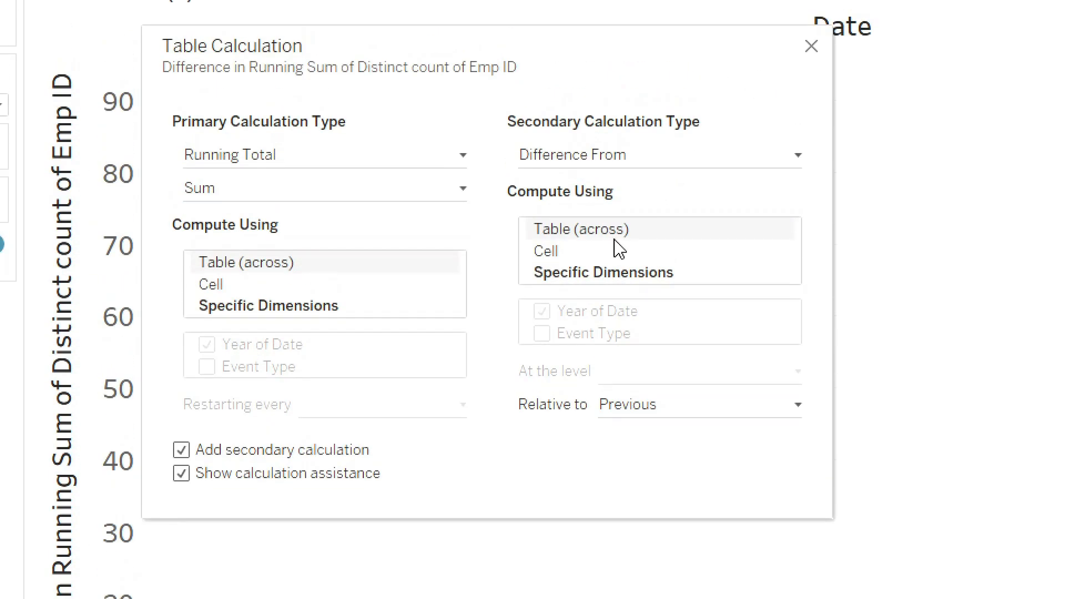
left_click(585, 272)
left_click(542, 311)
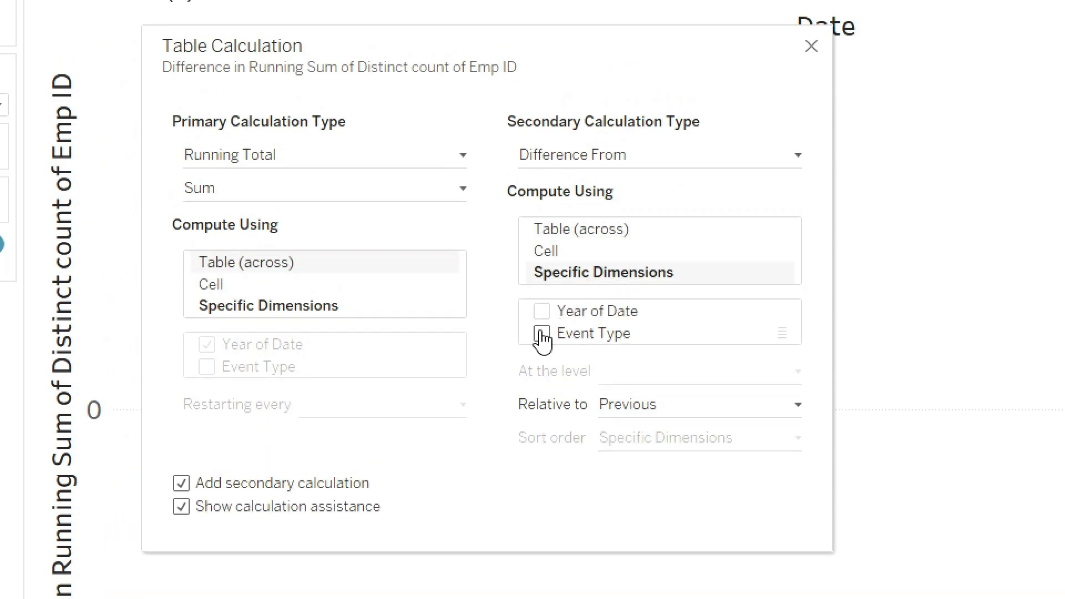
left_click(541, 333)
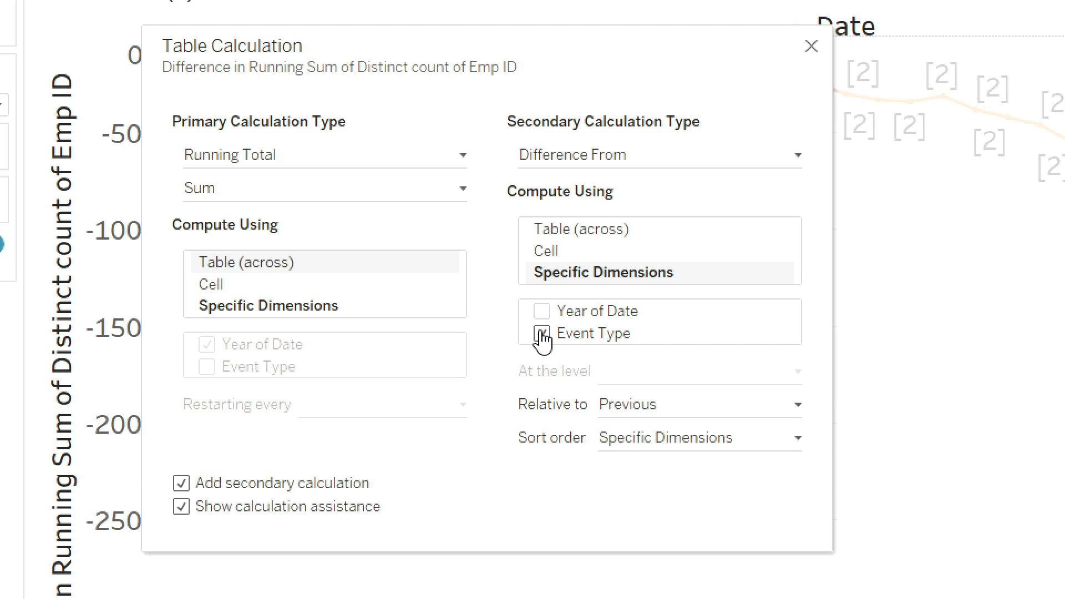
left_click(697, 416)
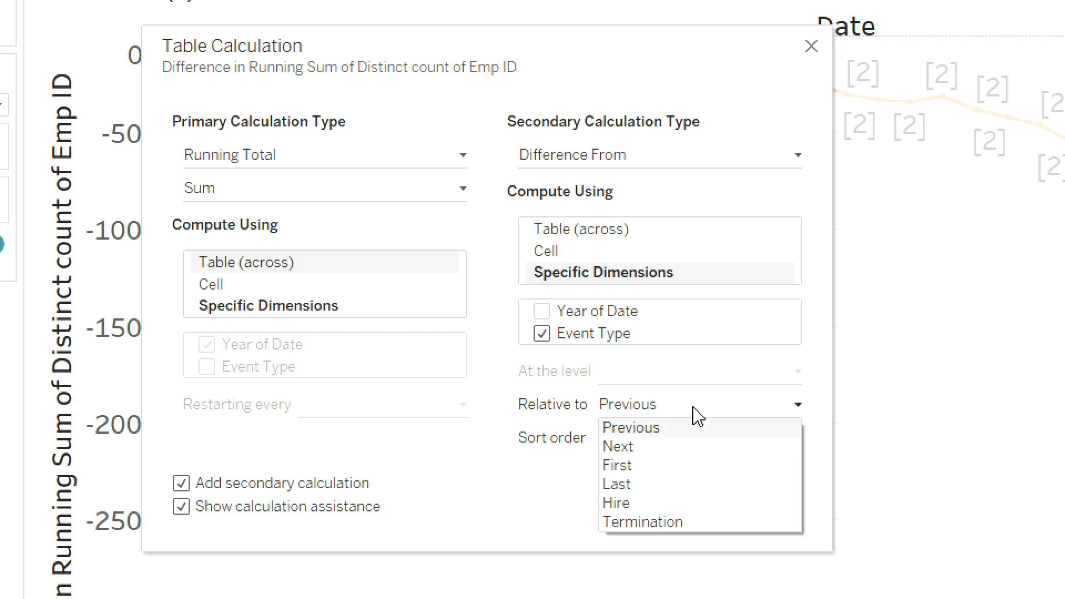
left_click(699, 447)
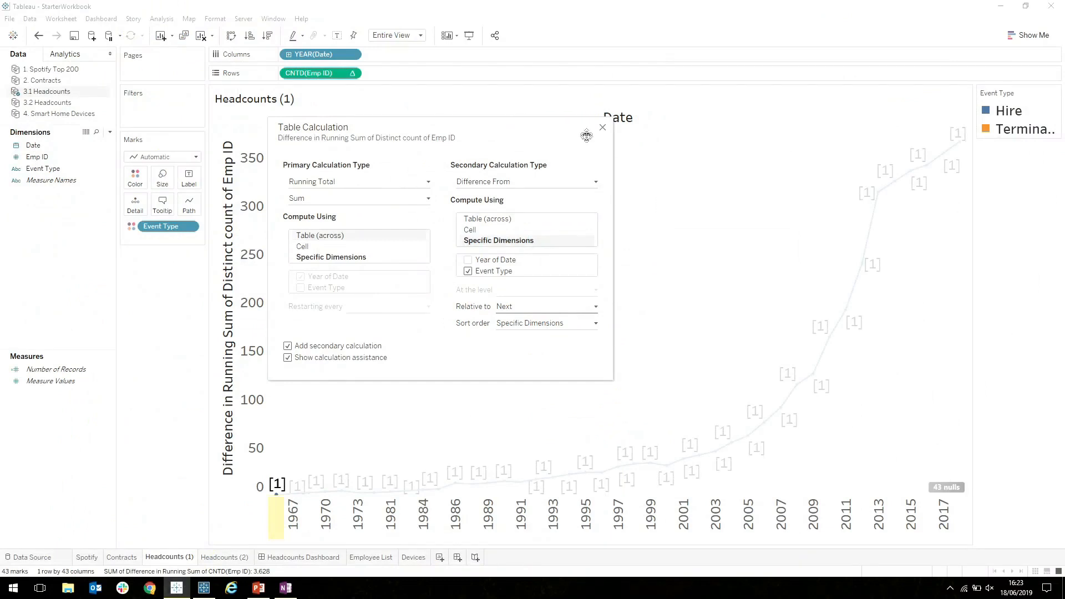
- Close the table calculation settings and show mark labels on the headcount line
left_click(602, 129)
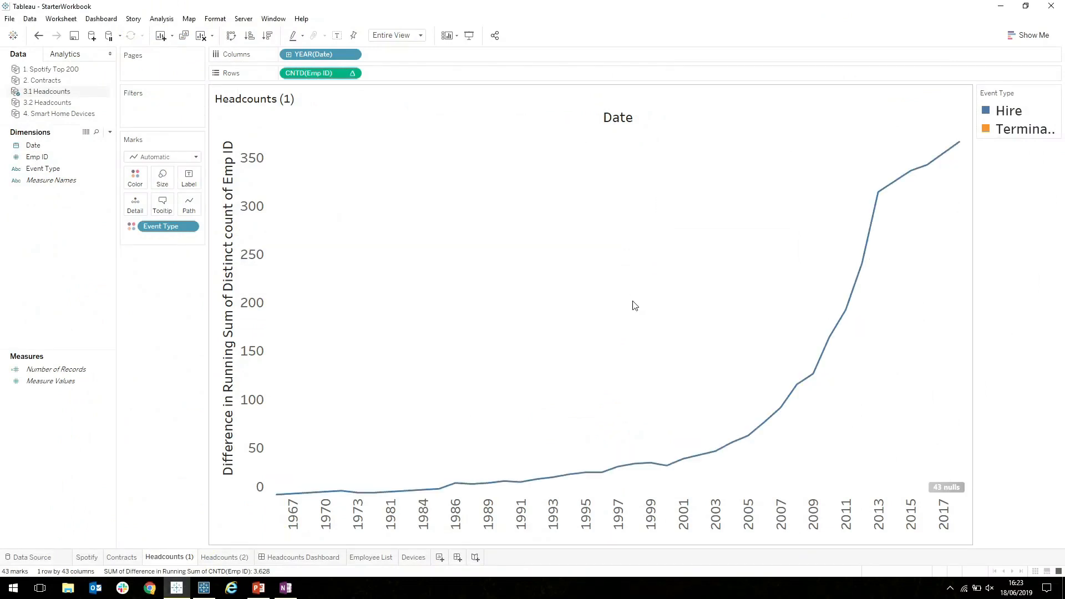
left_click(337, 35)
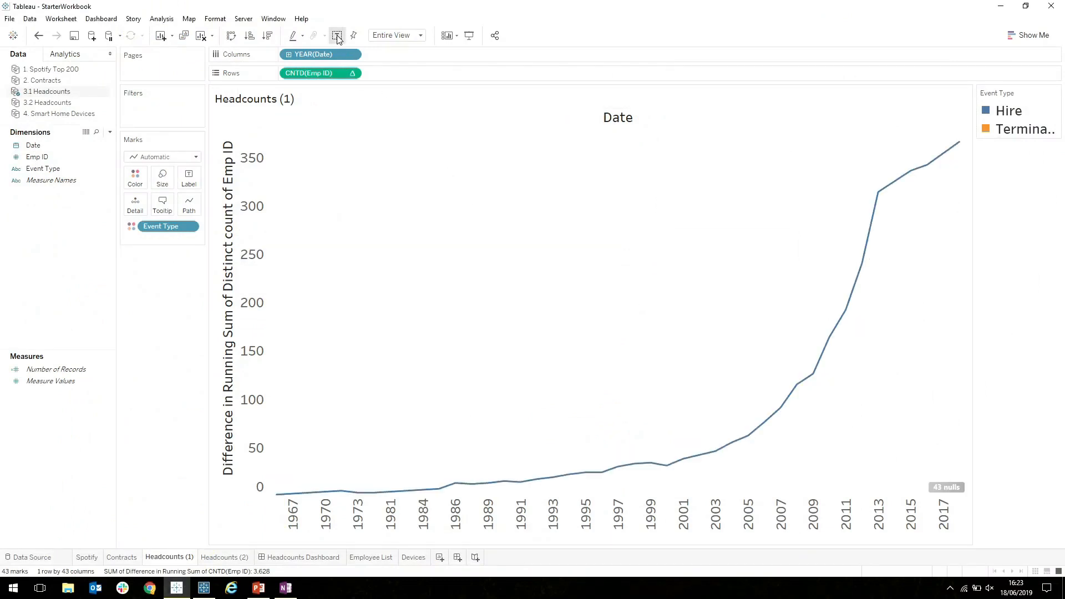
mouse_move(956, 144)
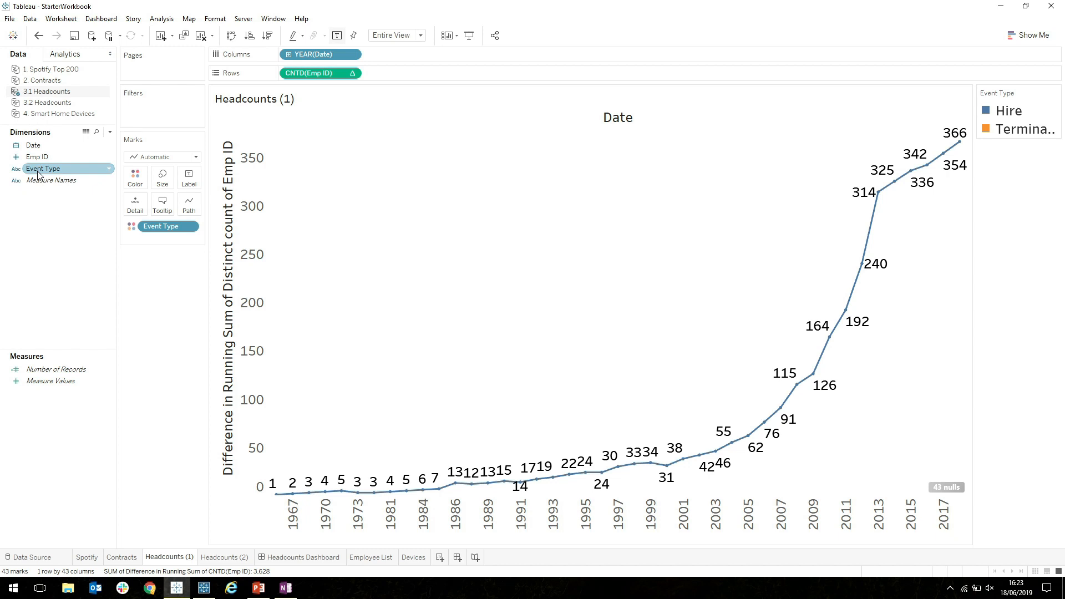
- Add the distinct count of Emp ID as a second measure on rows and expand its marks card
left_click_drag(37, 157, 390, 75)
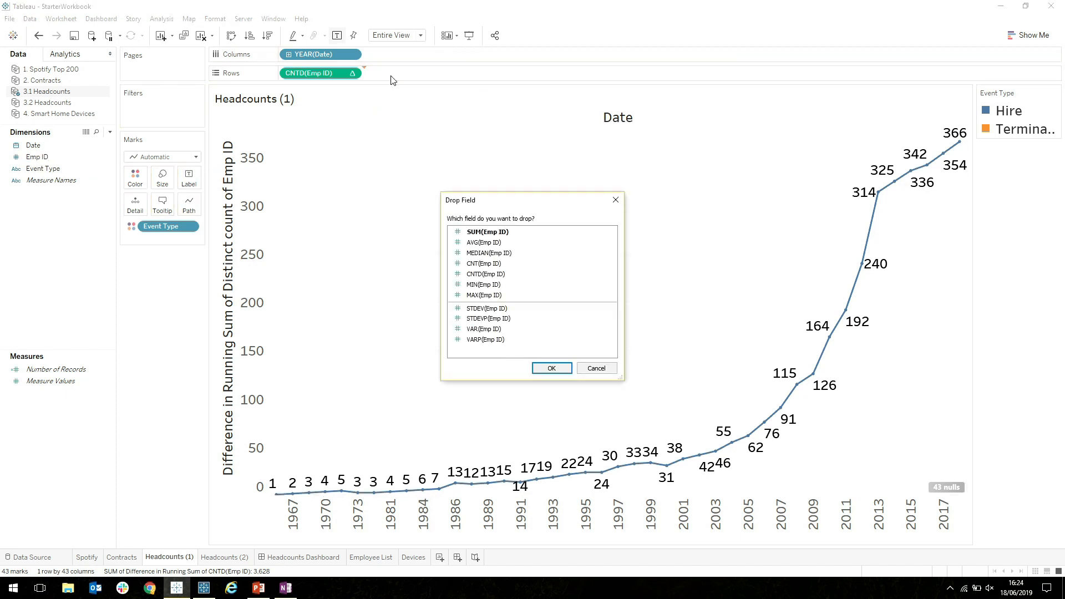
double_click(486, 274)
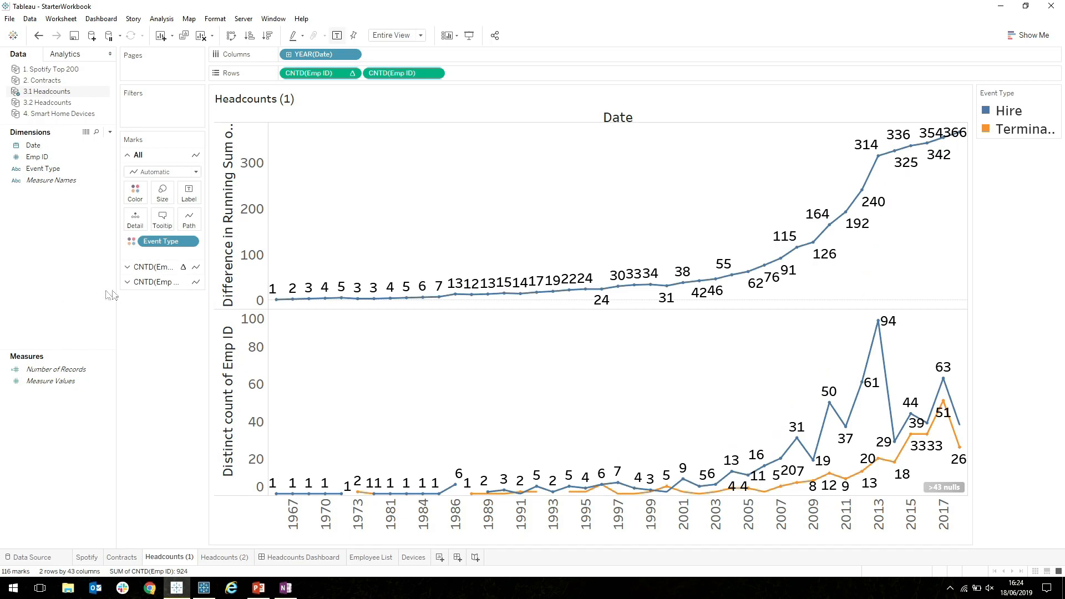
left_click(138, 282)
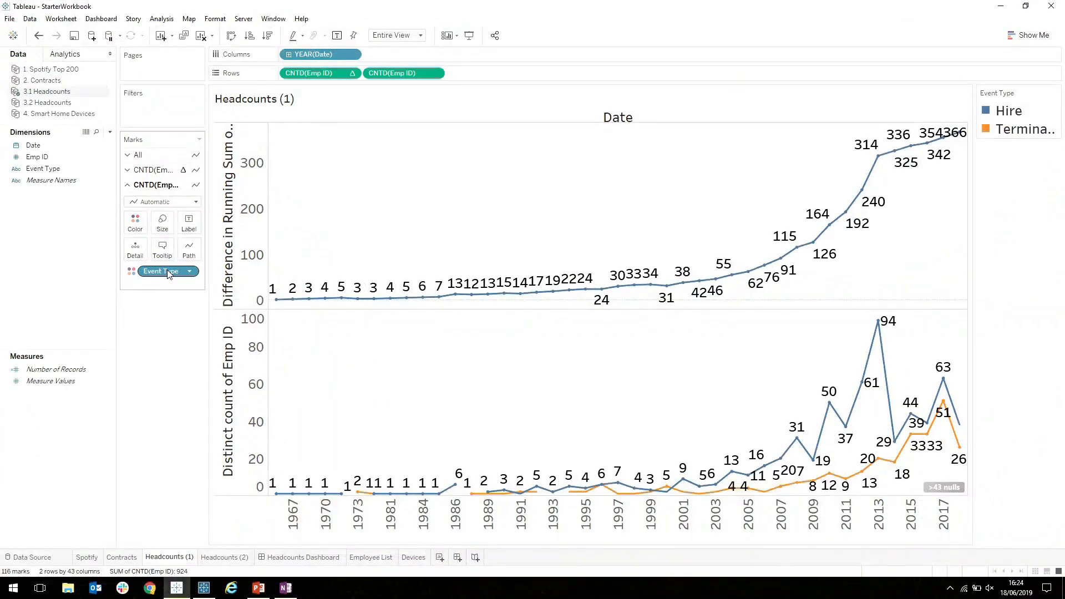
- Duplicate the Event Type field and colour only the second Emp ID chart by Event Type (copy)
left_click(47, 173)
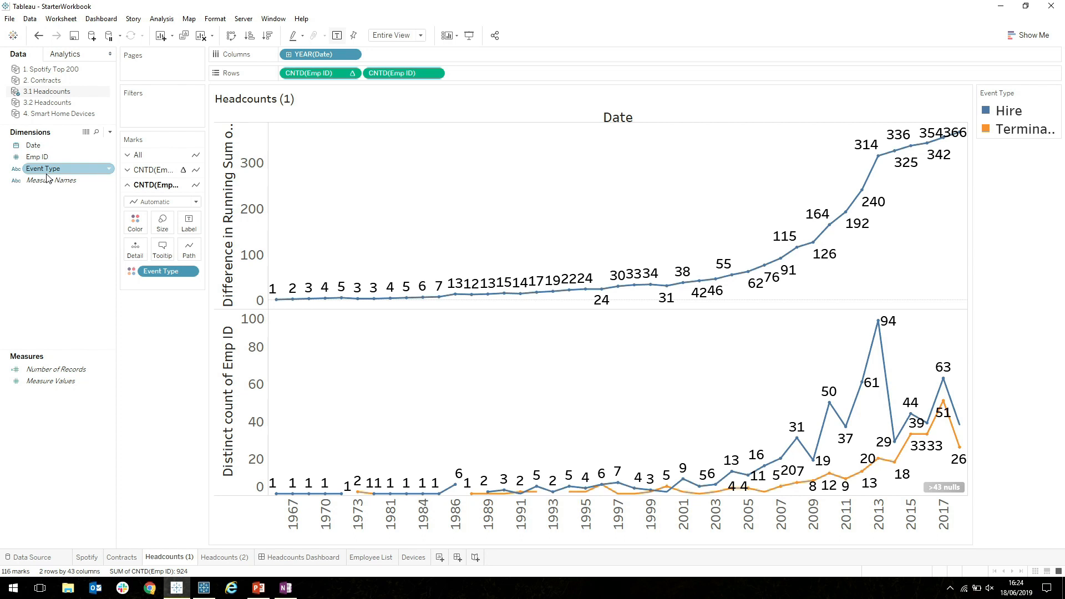
right_click(49, 171)
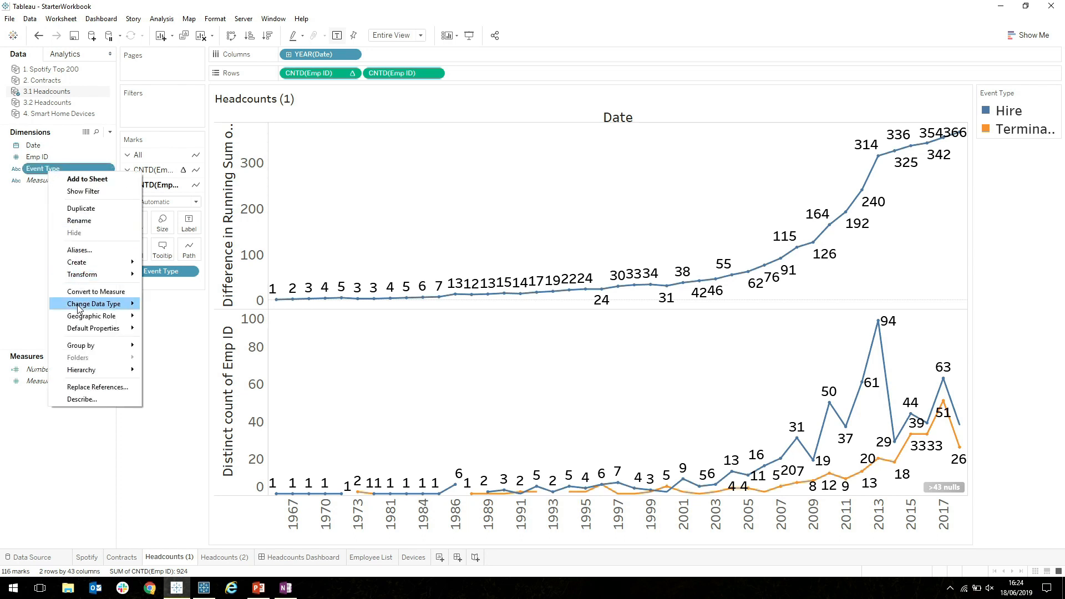
left_click(83, 208)
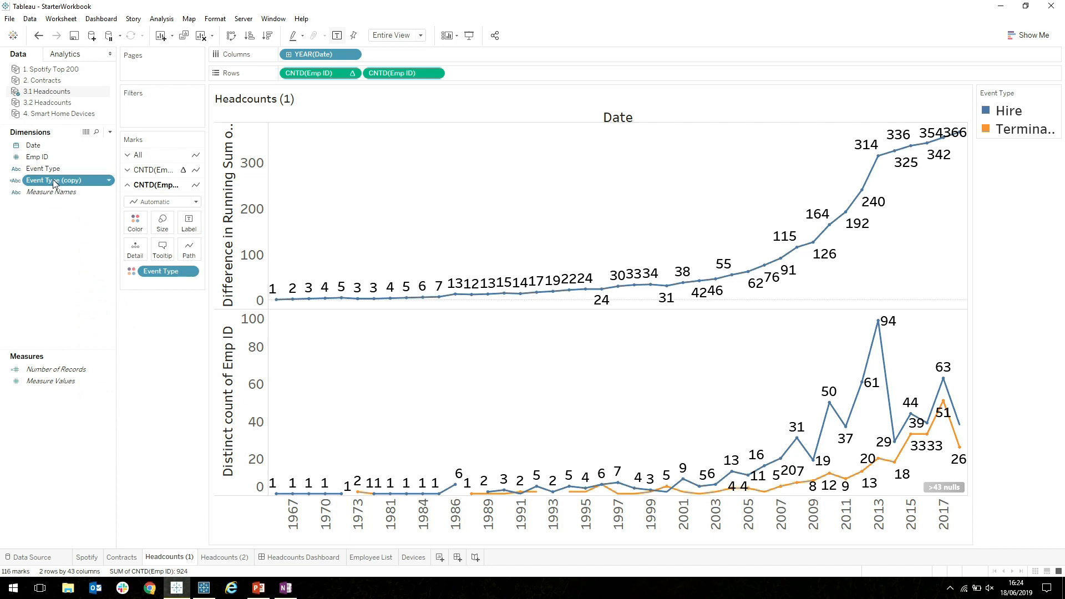
left_click_drag(53, 183, 120, 222)
left_click_drag(130, 225, 150, 185)
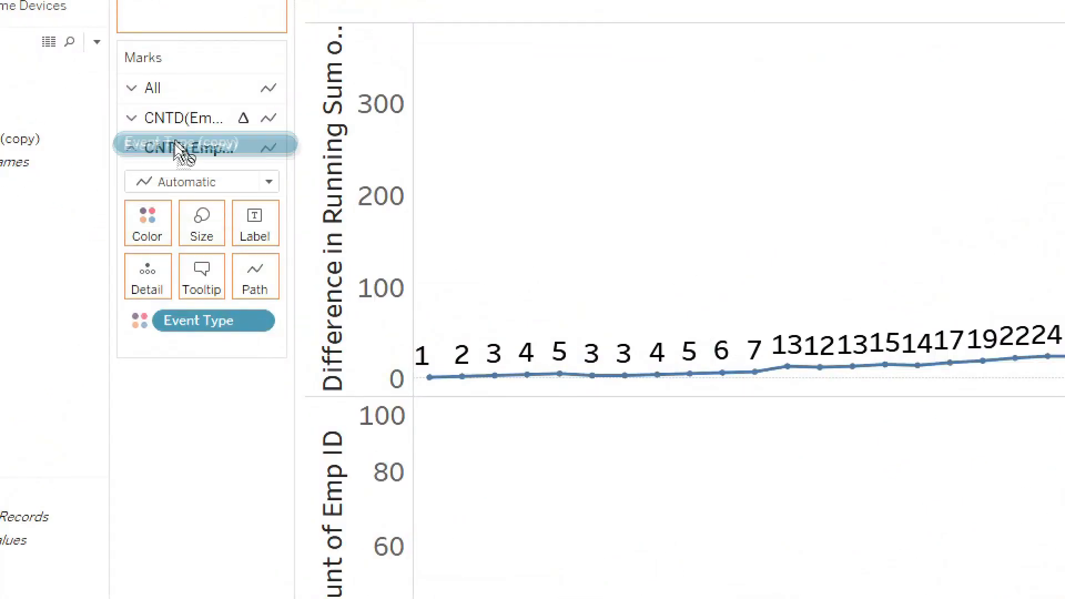
left_click_drag(178, 148, 145, 225)
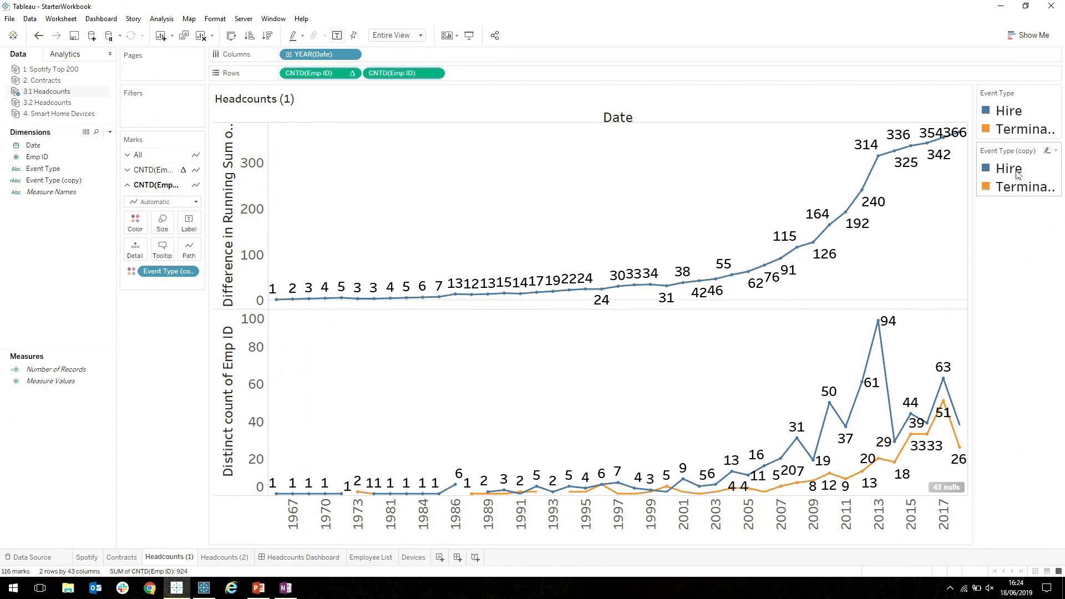
- Hide the Hire member of Event Type (copy) so the second chart shows only Termination
left_click(1017, 174)
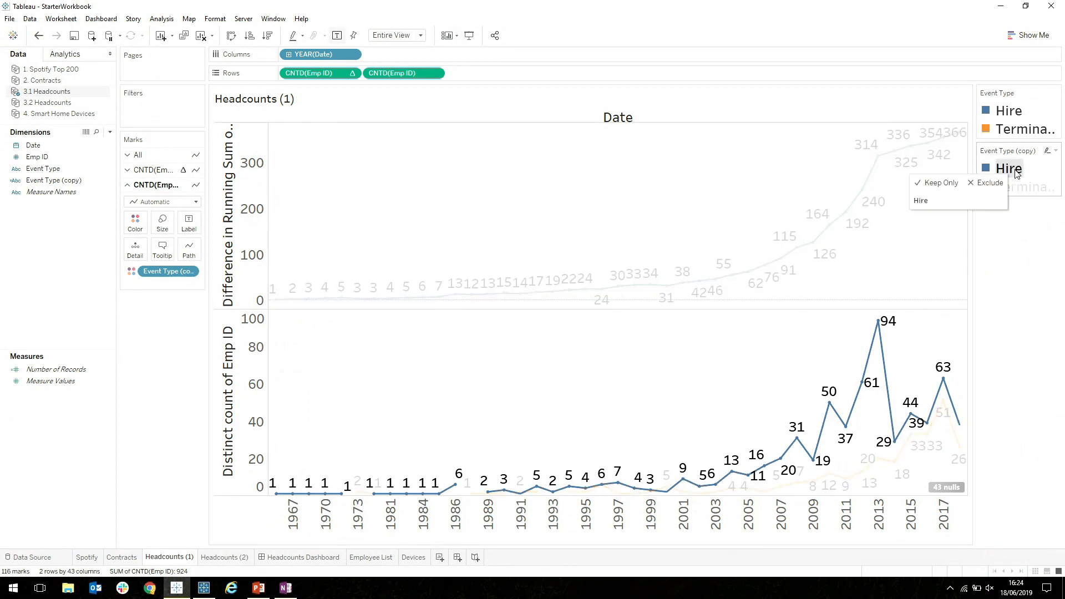
right_click(1017, 173)
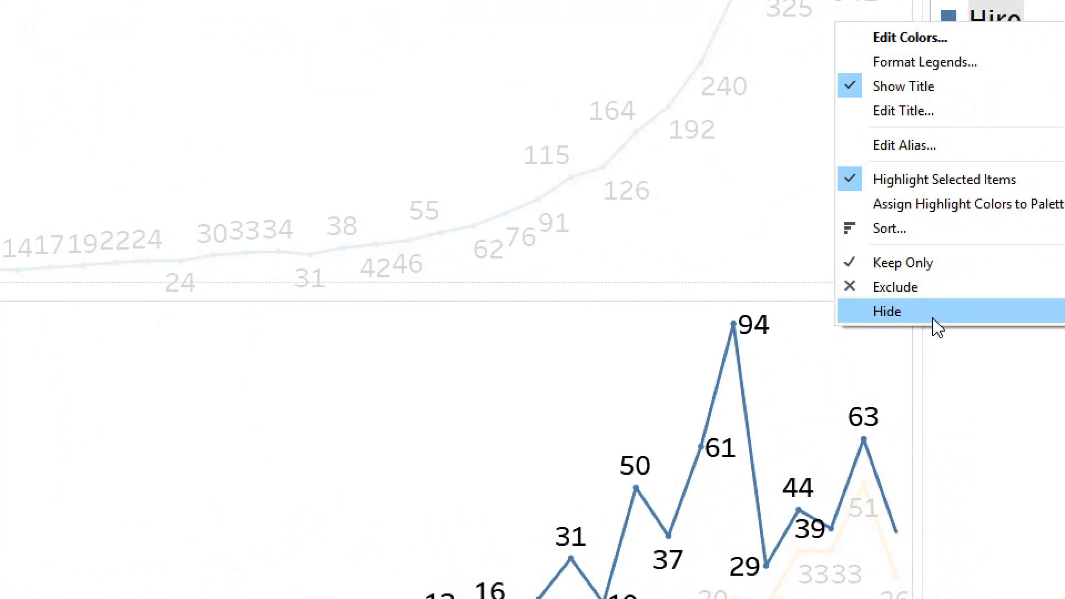
left_click(934, 321)
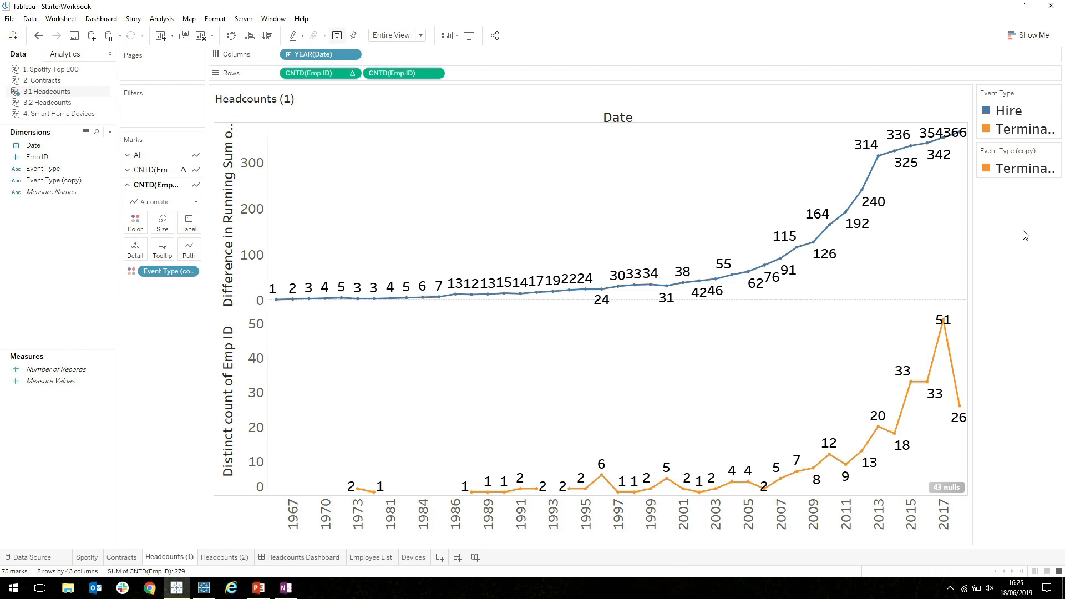
- Inspect the 2017 Termination point in the second chart and clear the selection
mouse_move(945, 323)
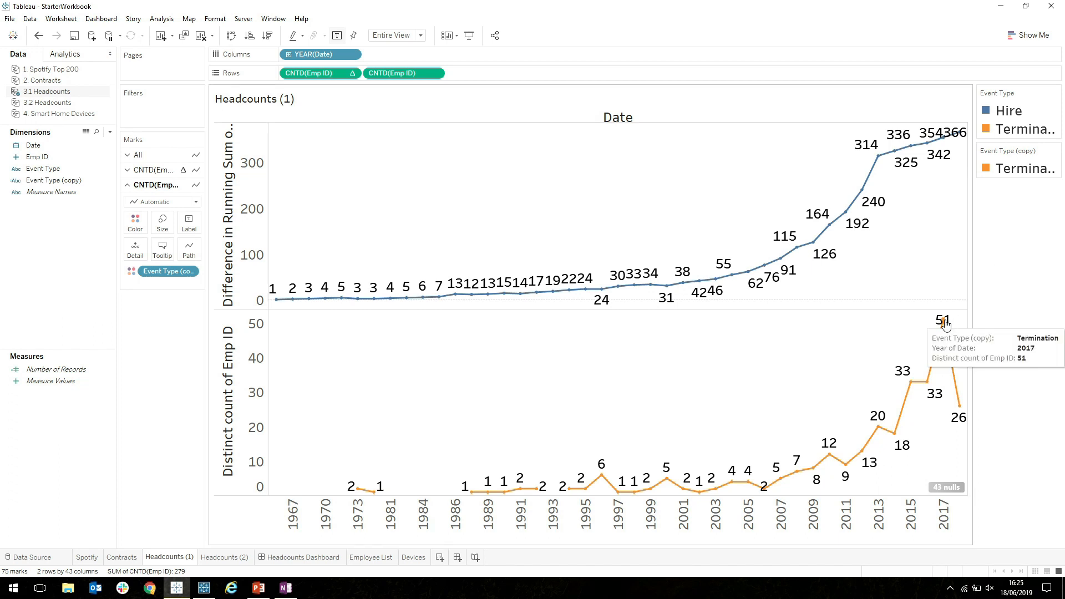
left_click(943, 320)
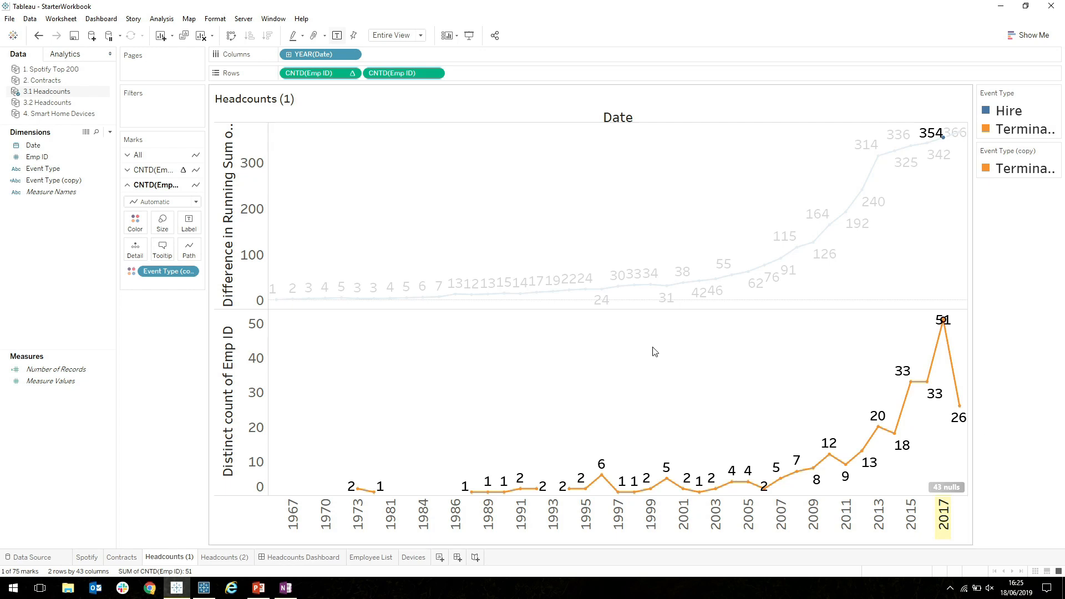
left_click(620, 380)
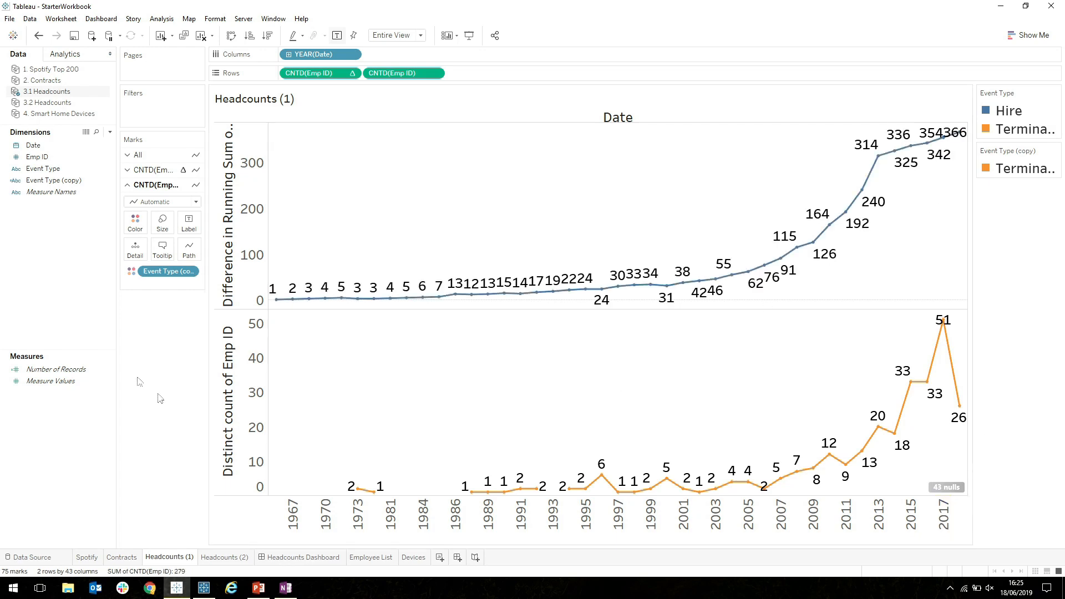
- Switch to the PowerPoint presentation, start the slide show from the current slide and advance one slide
left_click(258, 589)
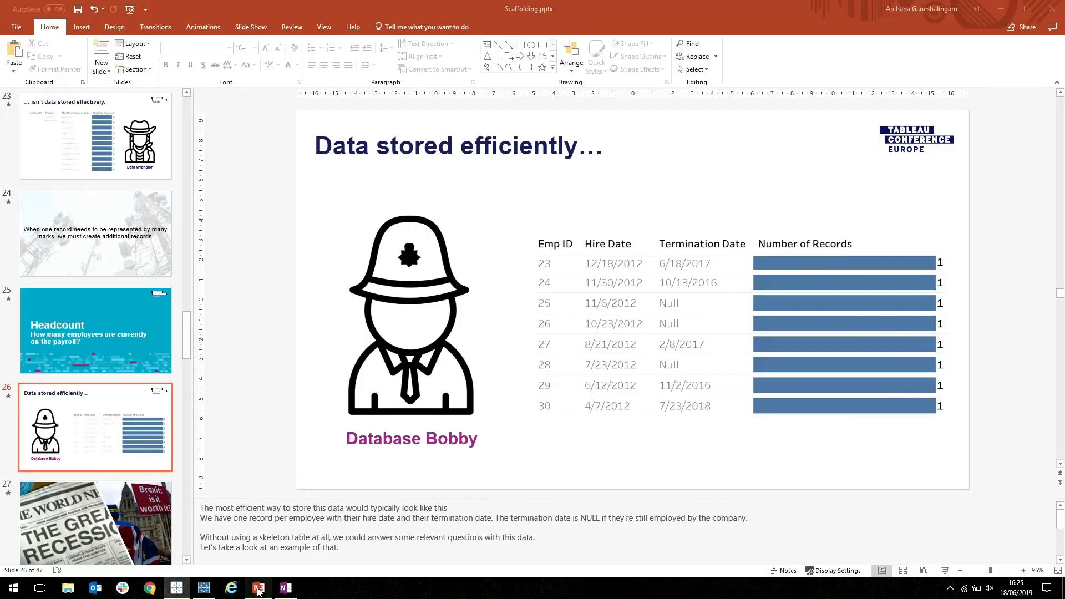
left_click(945, 572)
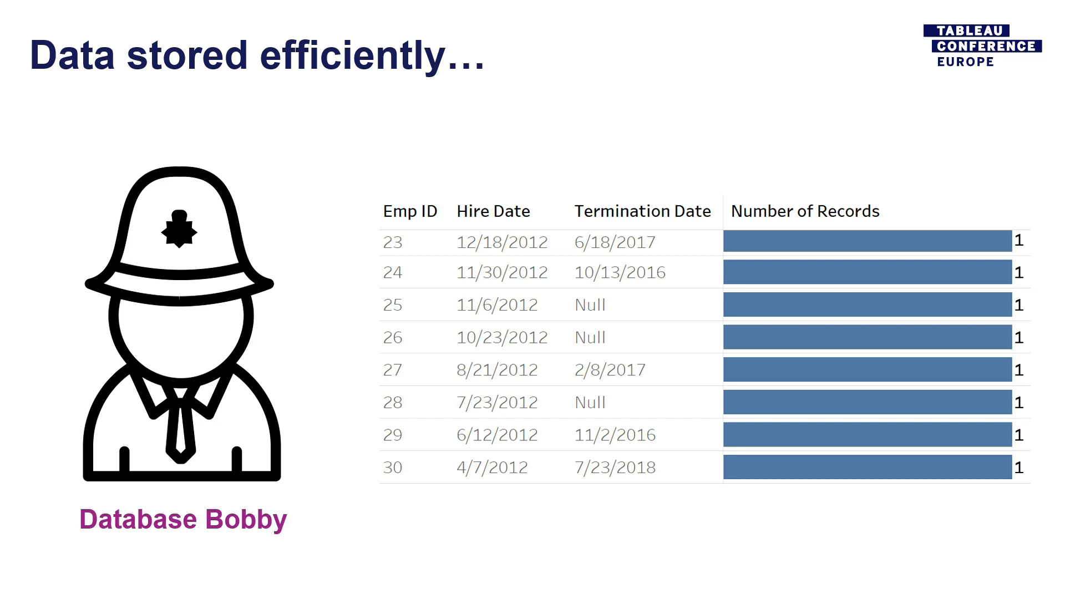
key("Right")
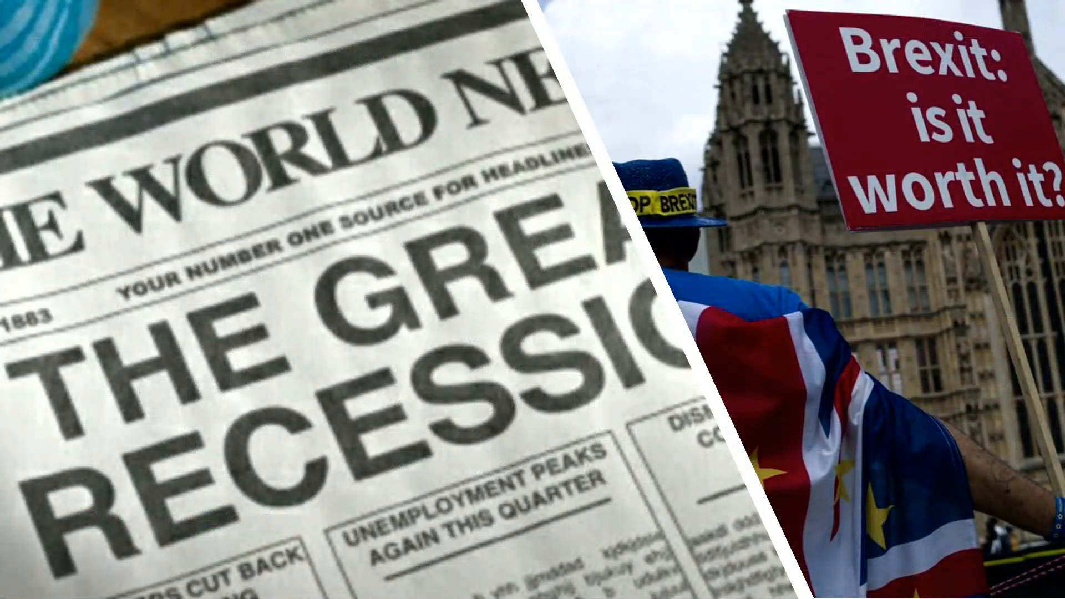
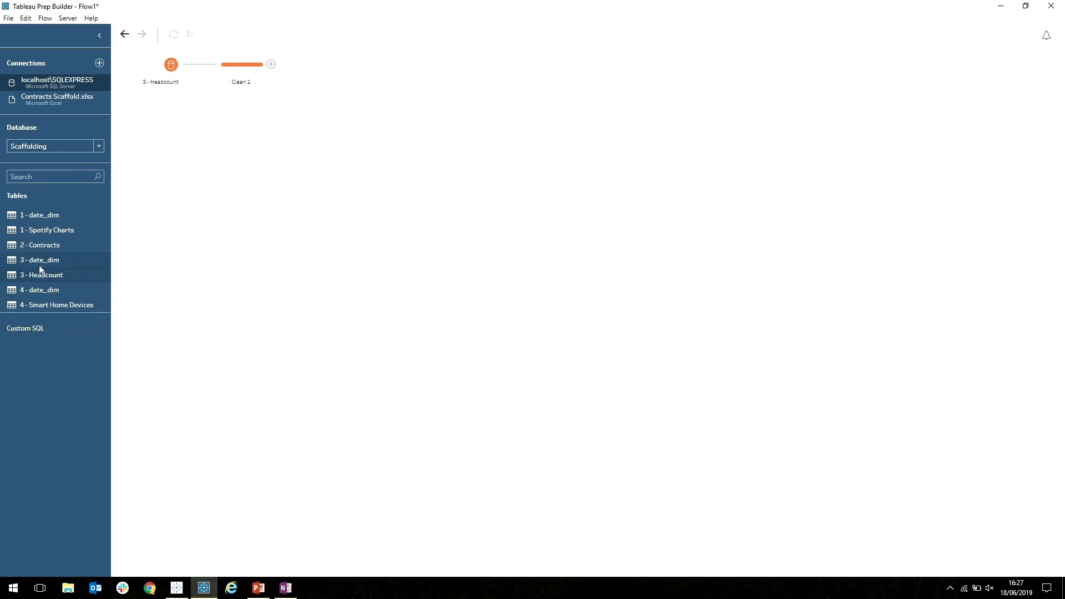
- Add the 3 - date_dim table to the Tableau Prep flow and attach a cleaning step to it
left_click_drag(40, 261, 230, 192)
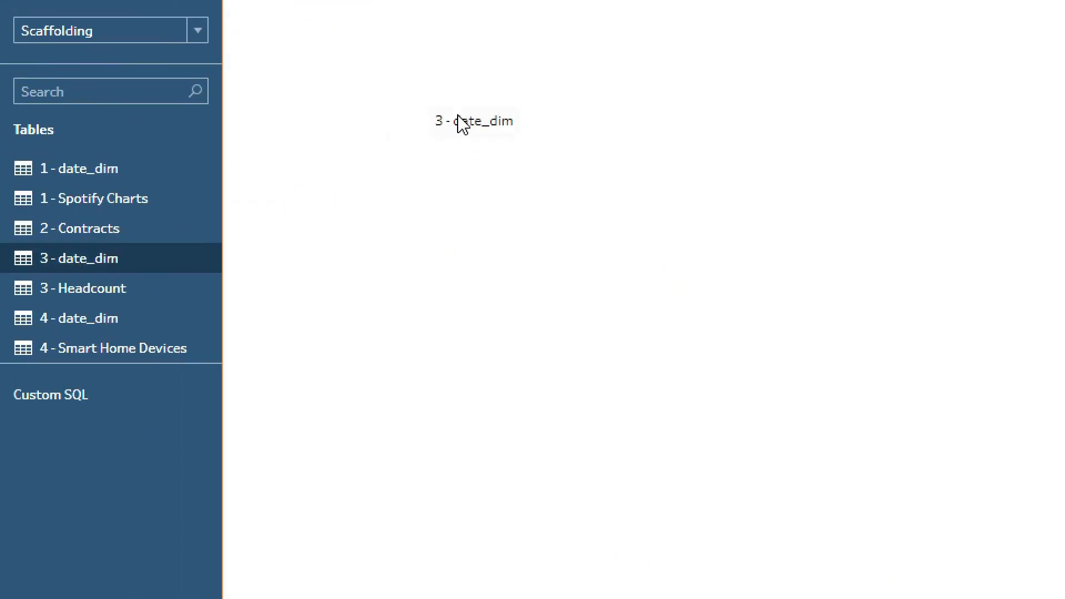
left_click_drag(460, 122, 460, 119)
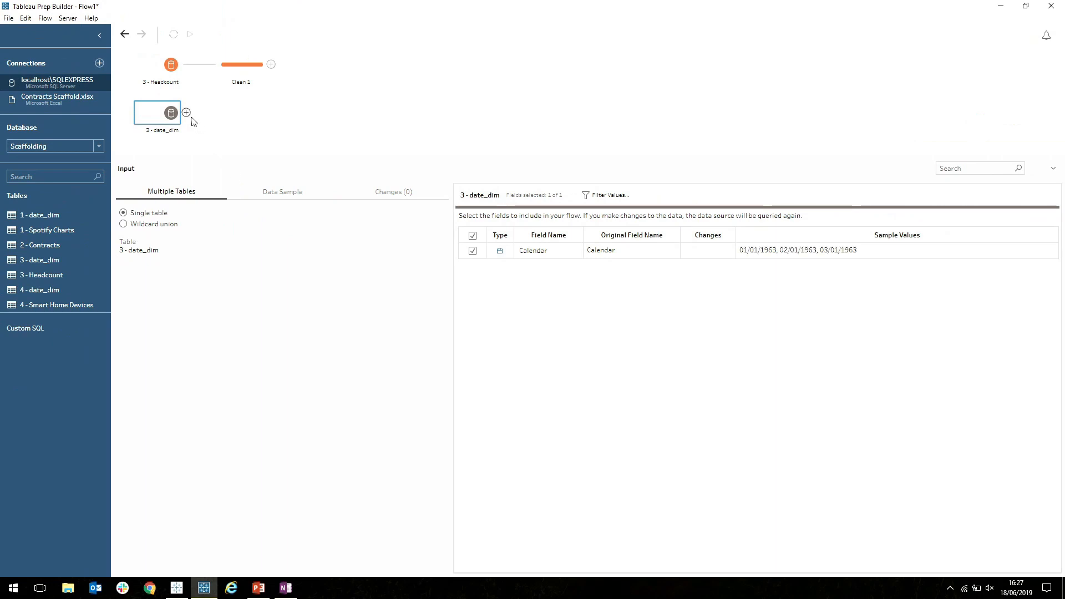
left_click(186, 113)
left_click(219, 129)
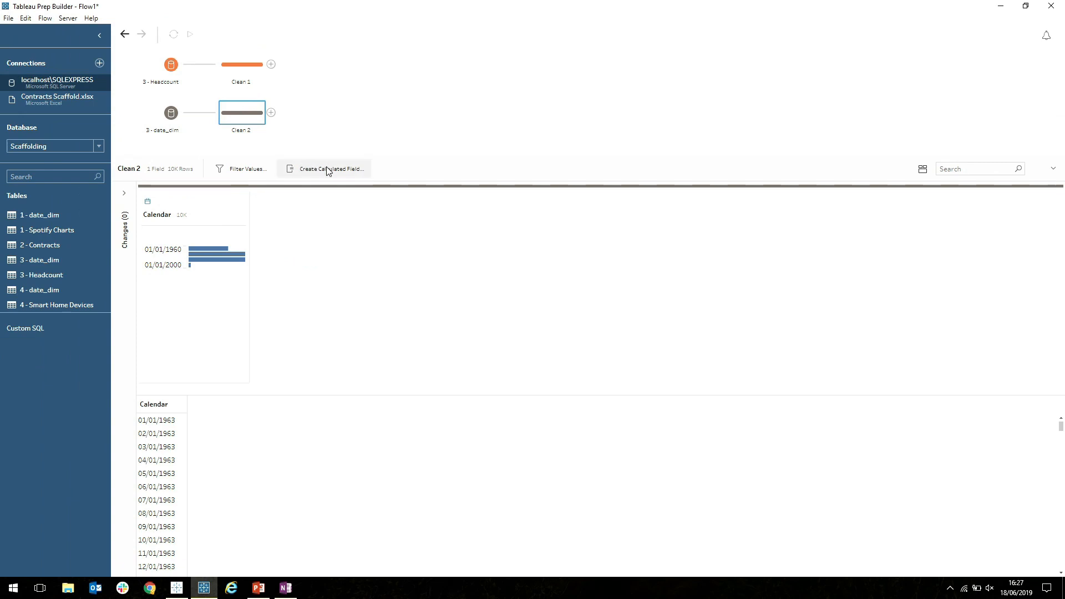
- Create a calculated field named Key with the value 1 in the date_dim cleaning step
left_click(328, 169)
type("Key")
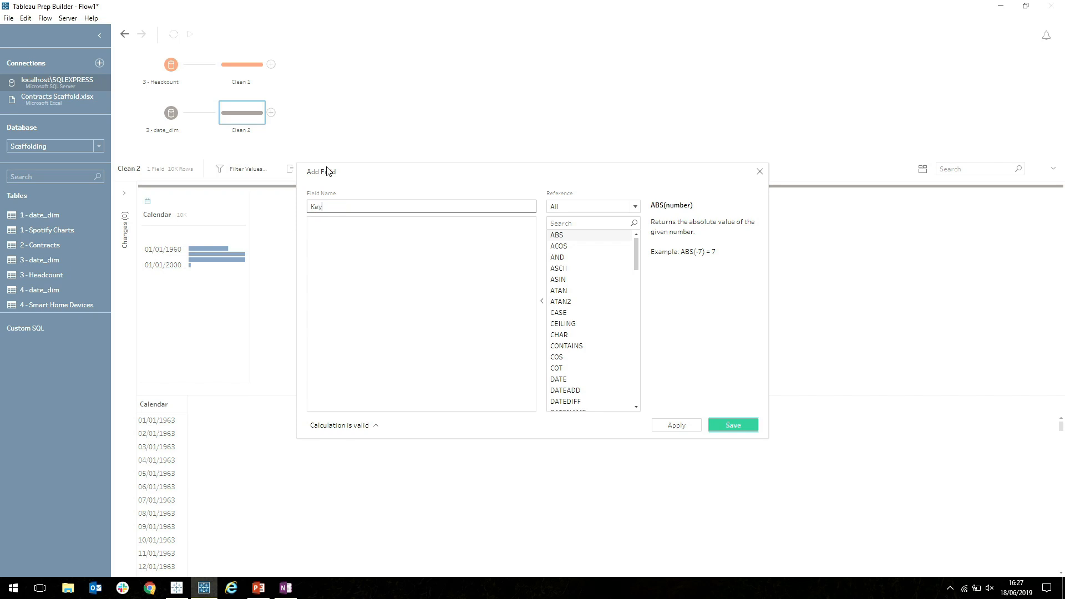
left_click(353, 237)
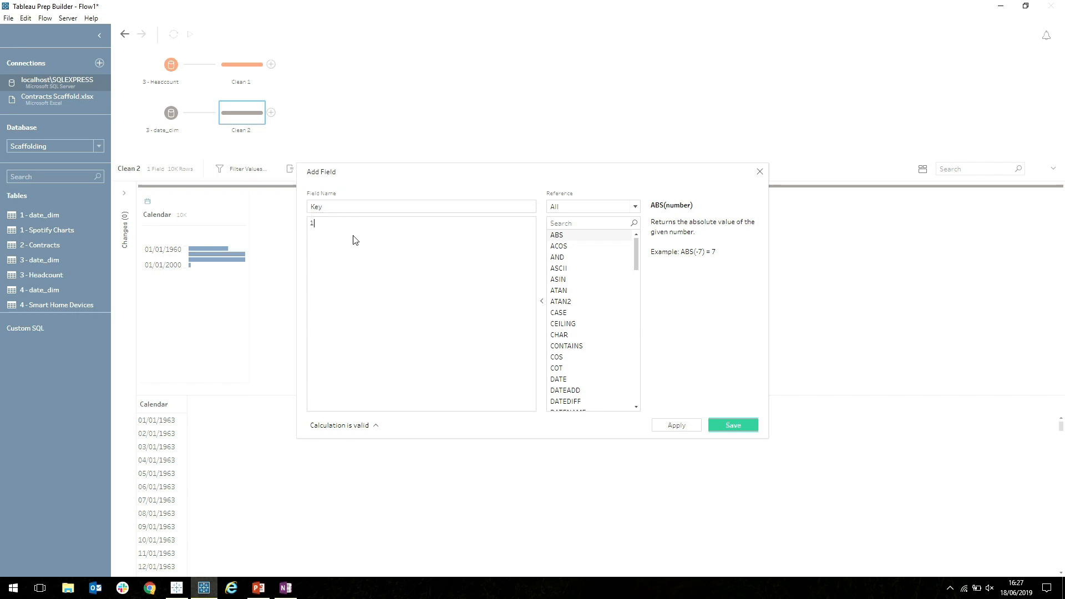
left_click(732, 425)
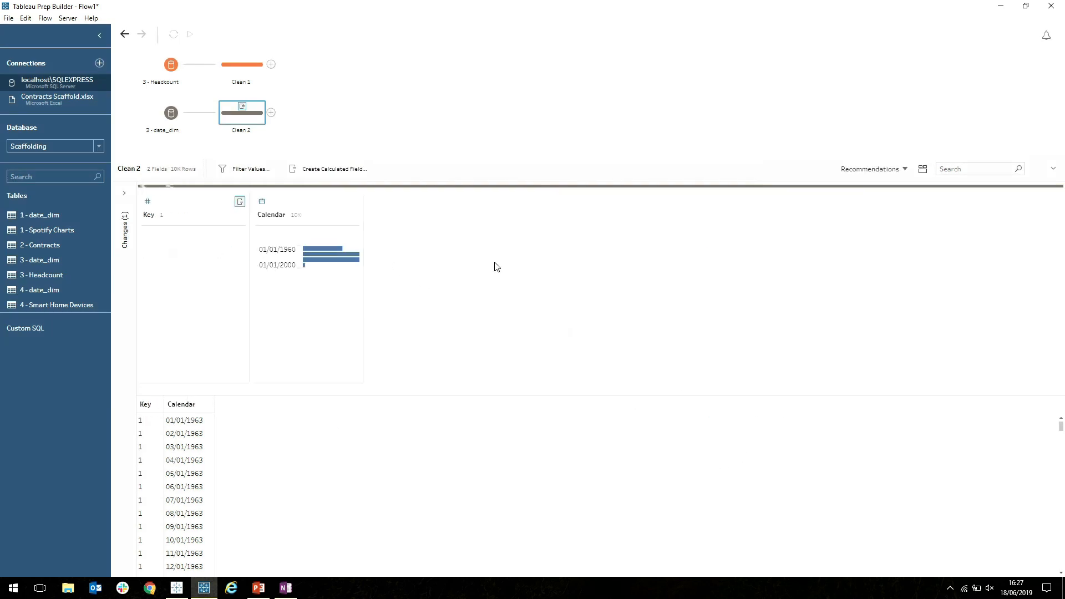
- Create a matching calculated field named Key with the value 1 in the Headcount cleaning step, Clean 1
left_click(244, 68)
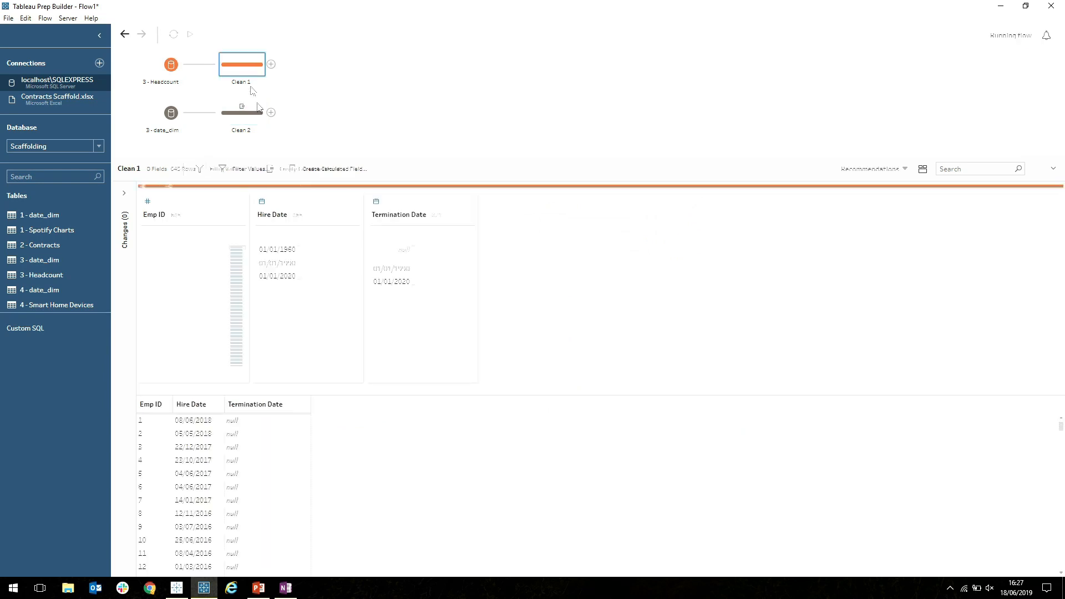
left_click(310, 170)
type("Key")
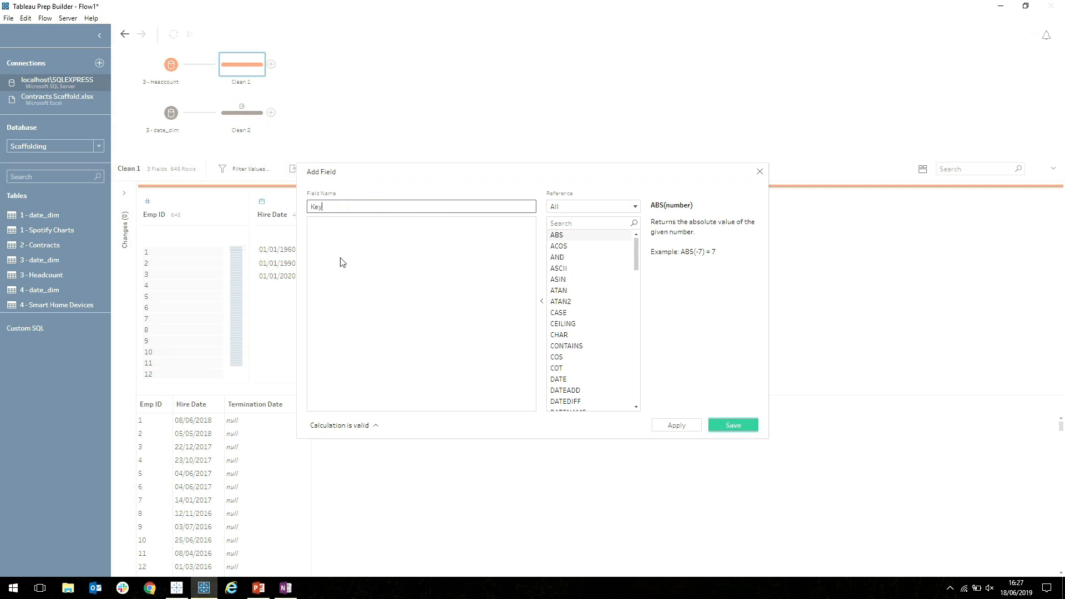
left_click(454, 284)
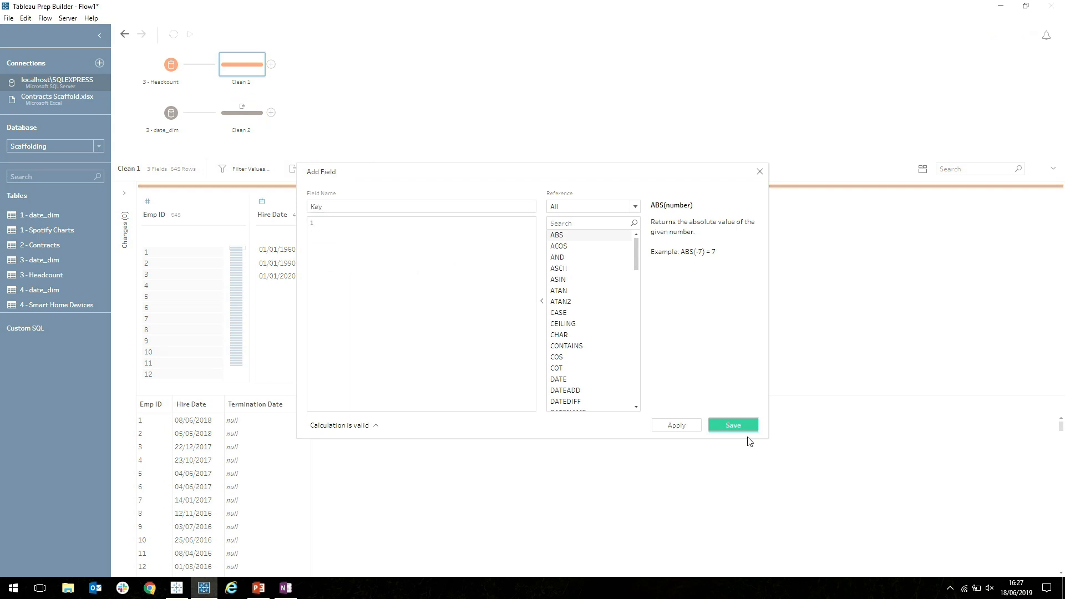
left_click(732, 424)
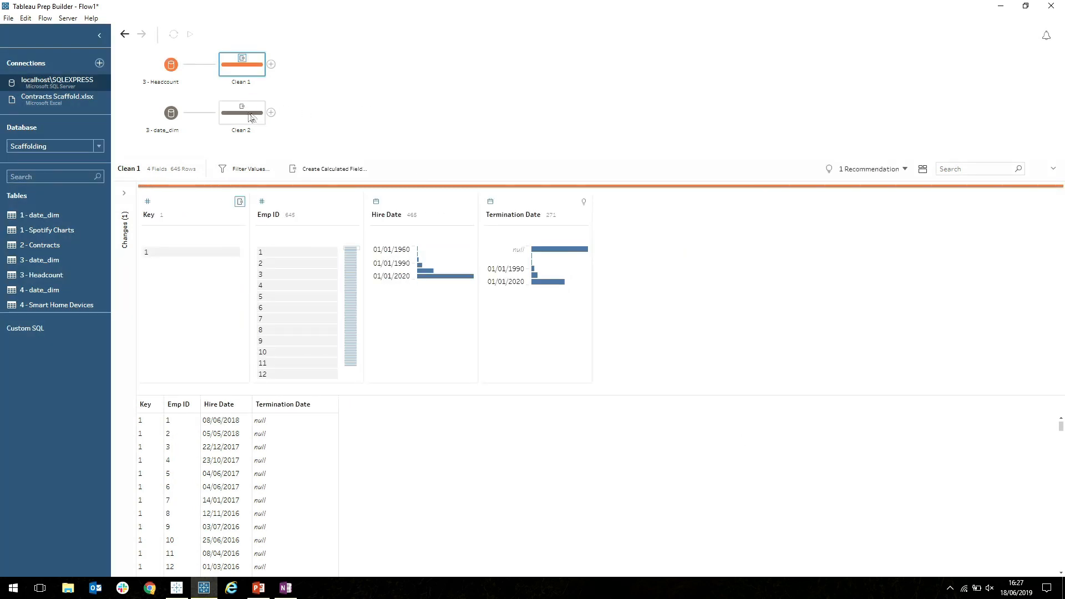
- Join Clean 2 to Clean 1 and filter the join with [Calendar]>=[Hire Date] AND([Calendar]<=[Termination Date] OR ISNULL([Termination Date]) and [Calendar]<=TODAY())
left_click_drag(242, 112, 274, 65)
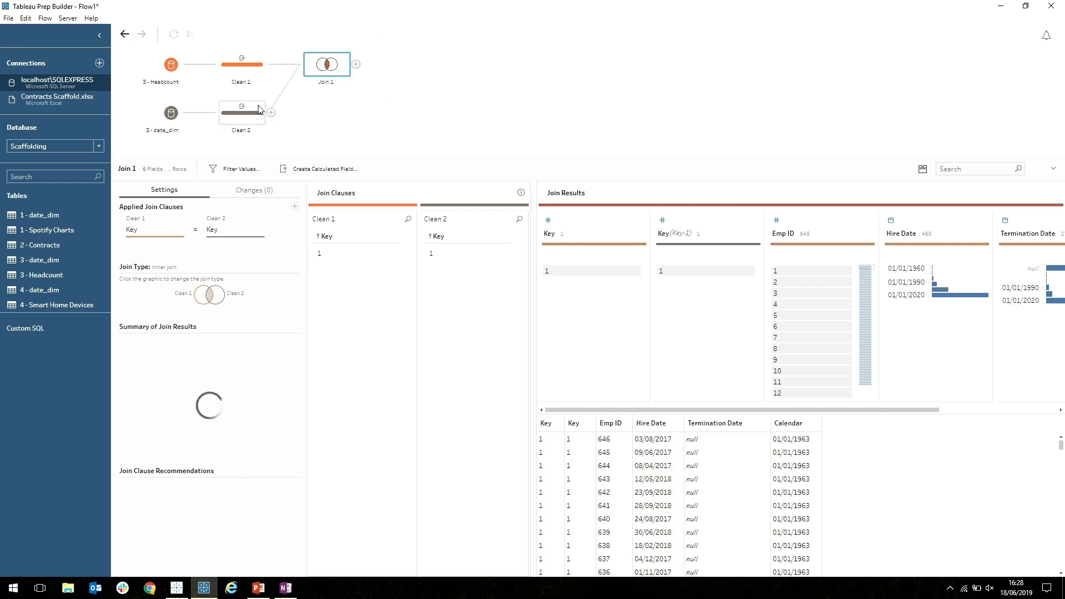
left_click(237, 167)
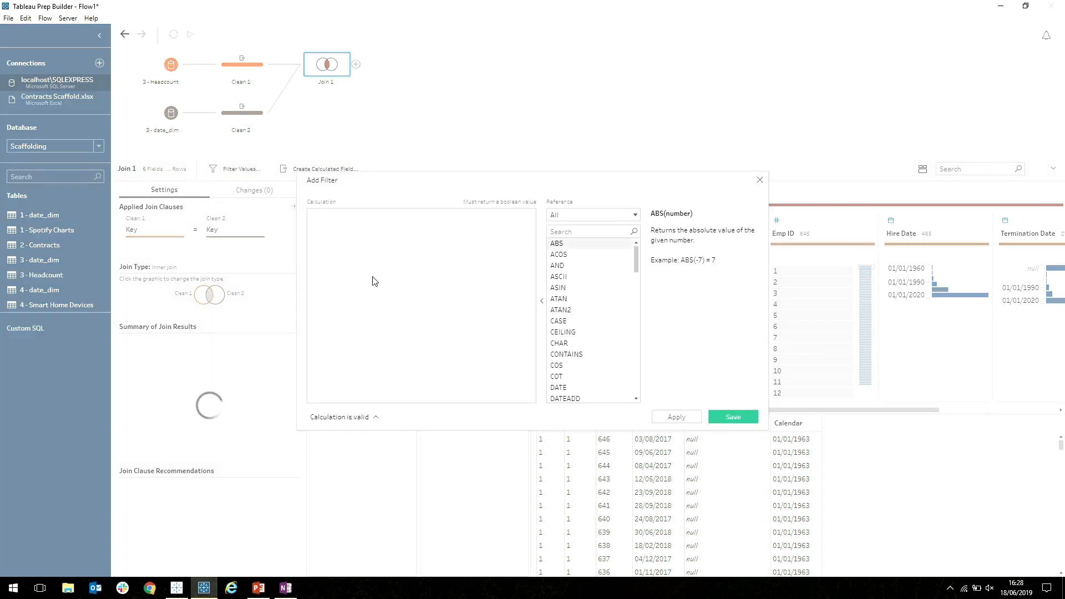
type("//cal")
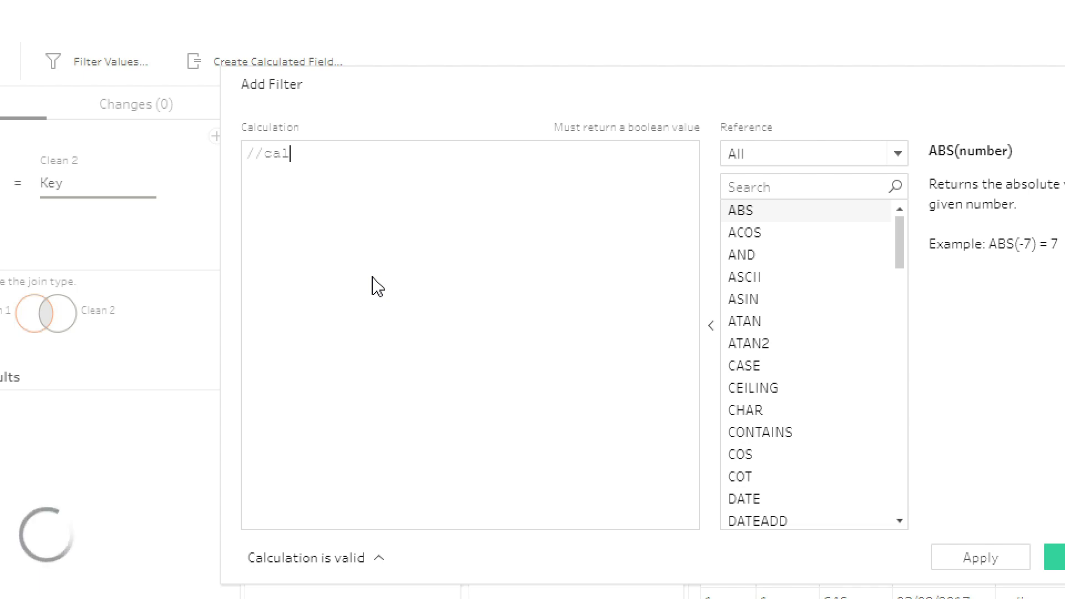
key("ctrl+a")
type("[Calendar]>=[Hire Date] AND([Calendar]<= [Termination Date] OR ISNULL([Termination Date]) and [Calendar]<=TODAY())")
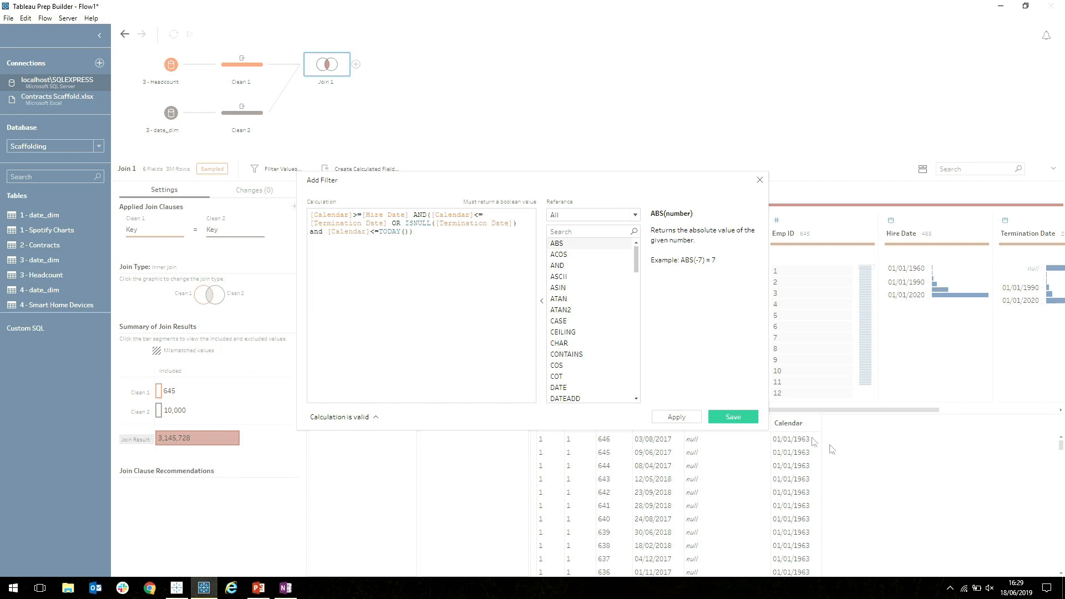
left_click(741, 416)
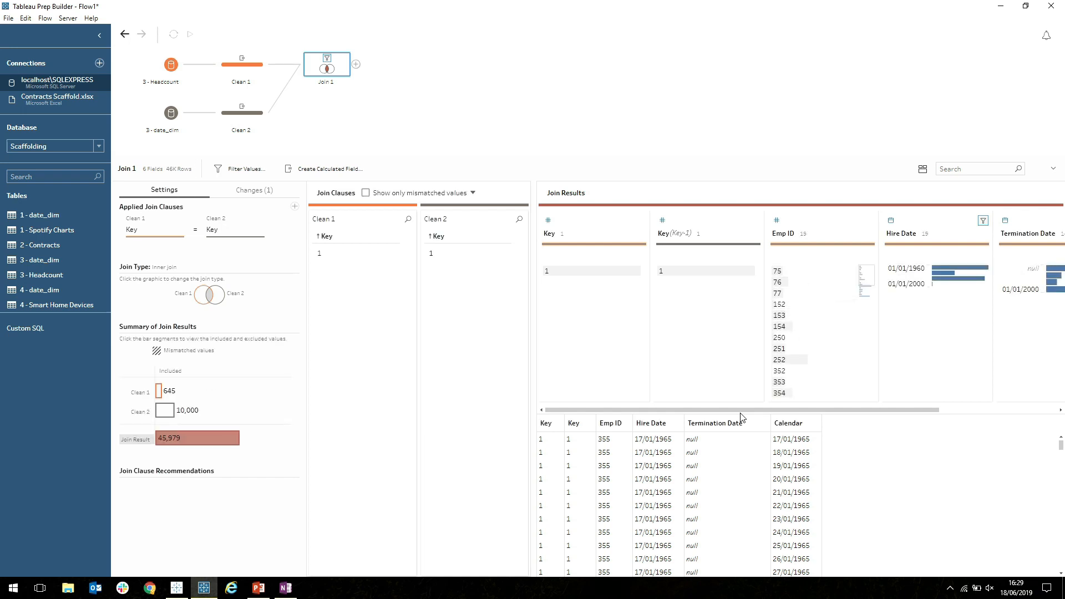
left_click(183, 441)
- Add a cleaning step after Join 1 and remove the Key and Key-1 fields in it
left_click(356, 65)
left_click(382, 79)
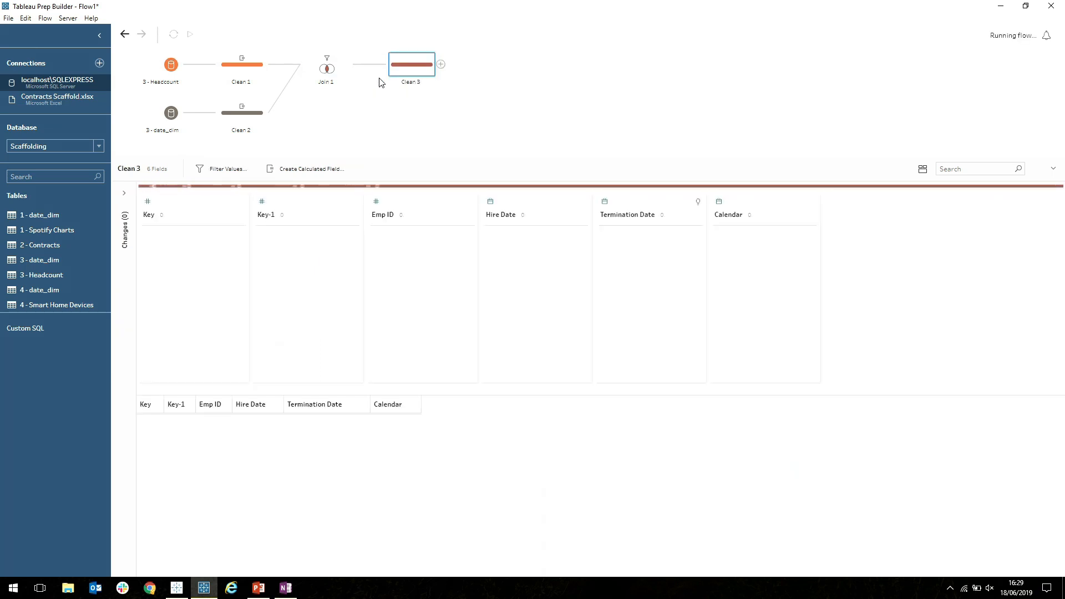
left_click(188, 211)
left_click(319, 208, "ctrl")
right_click(317, 206)
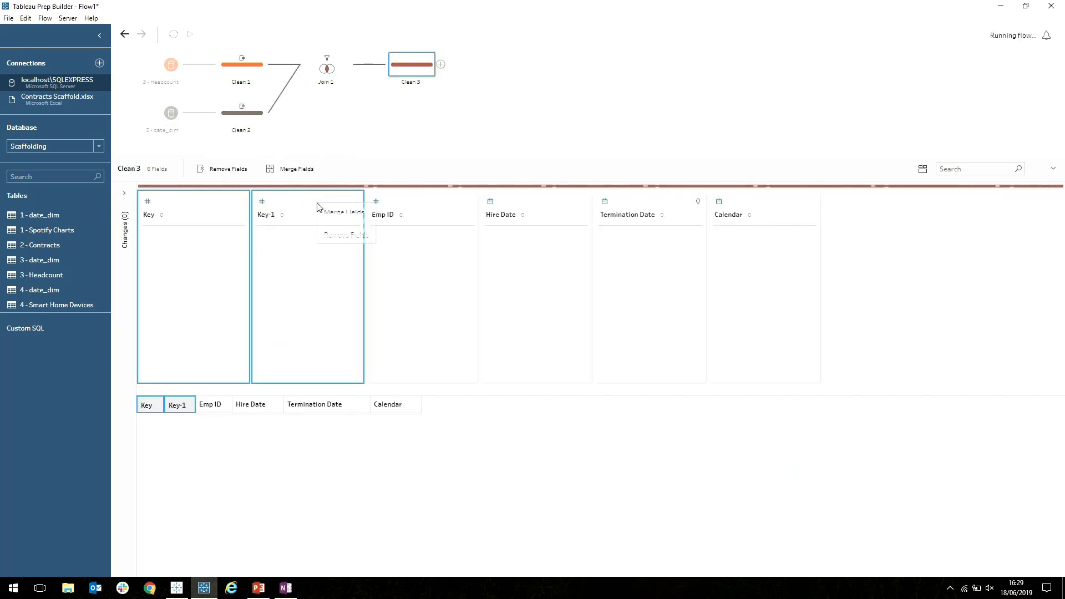
left_click(347, 235)
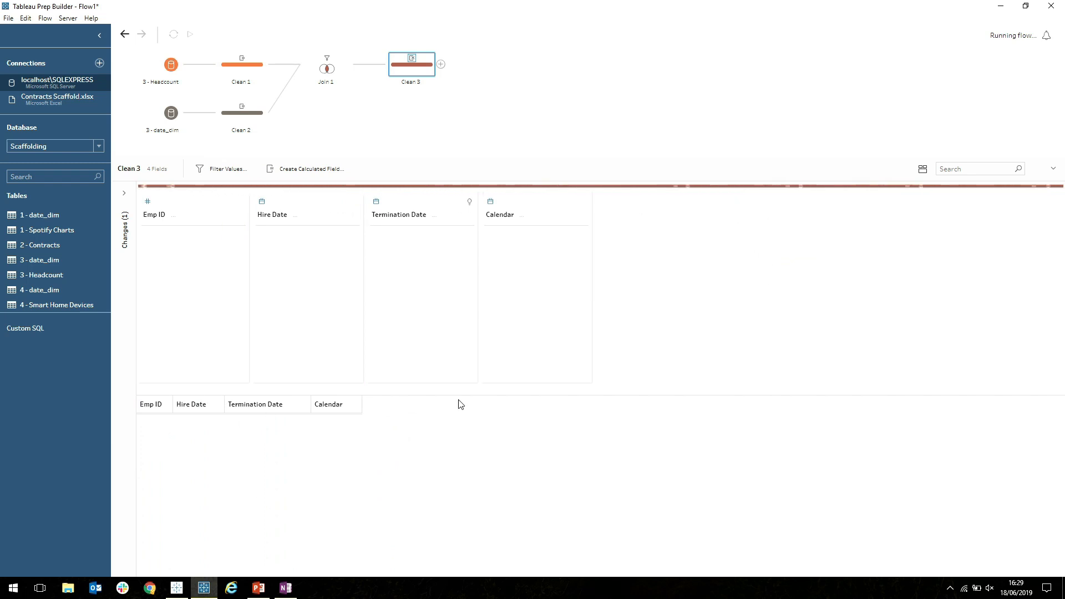
- Switch to Tableau Desktop and, on the Headcounts (2) sheet, put the distinct count of Emp ID from 3.2 Headcounts on Rows
left_click(176, 587)
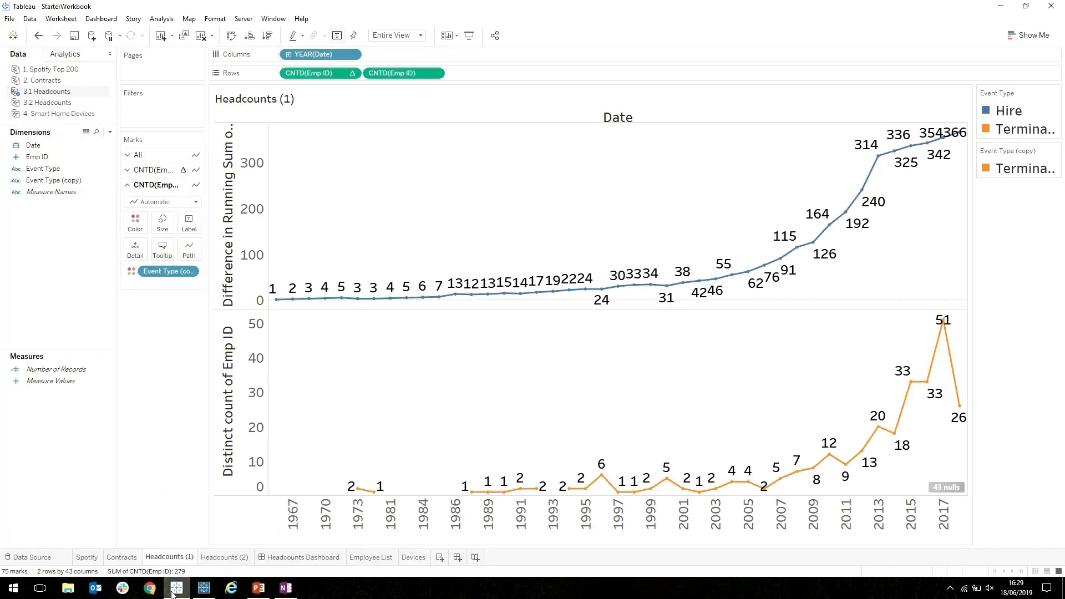
left_click(218, 557)
left_click(35, 104)
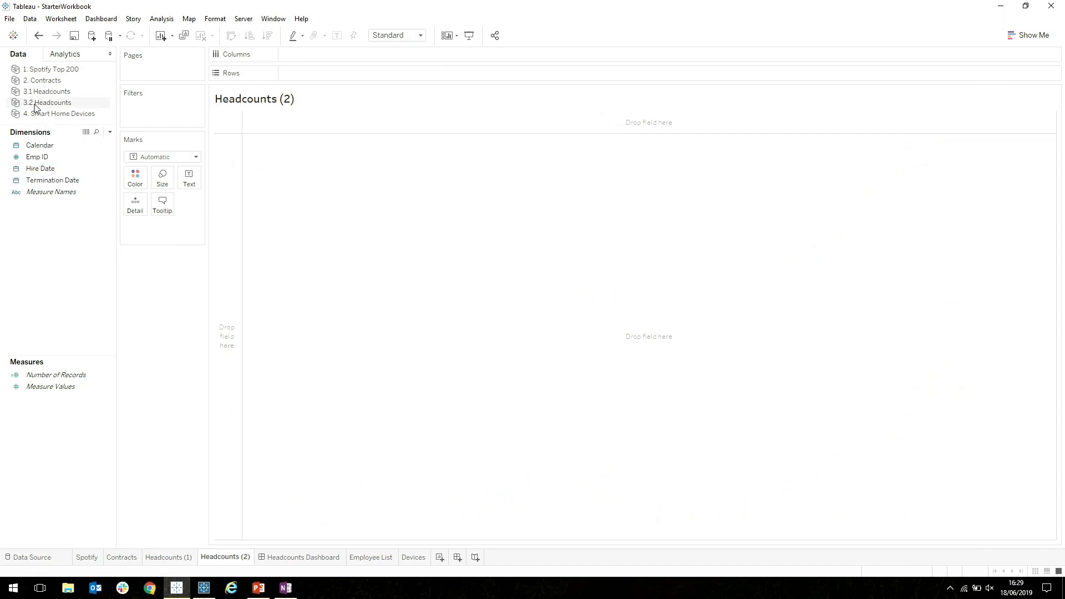
left_click(39, 158)
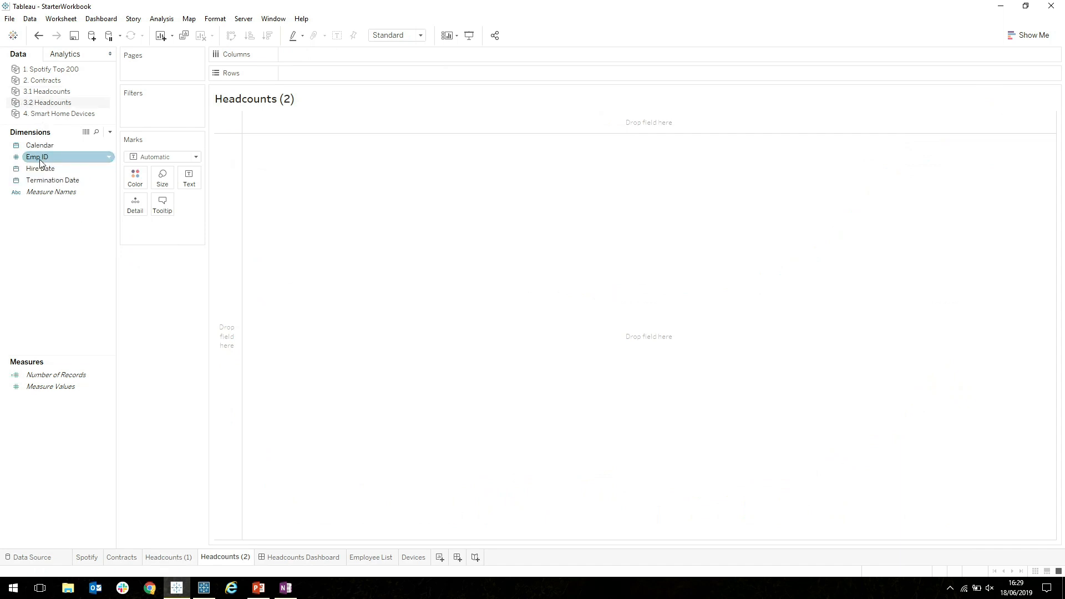
left_click_drag(39, 158, 216, 199)
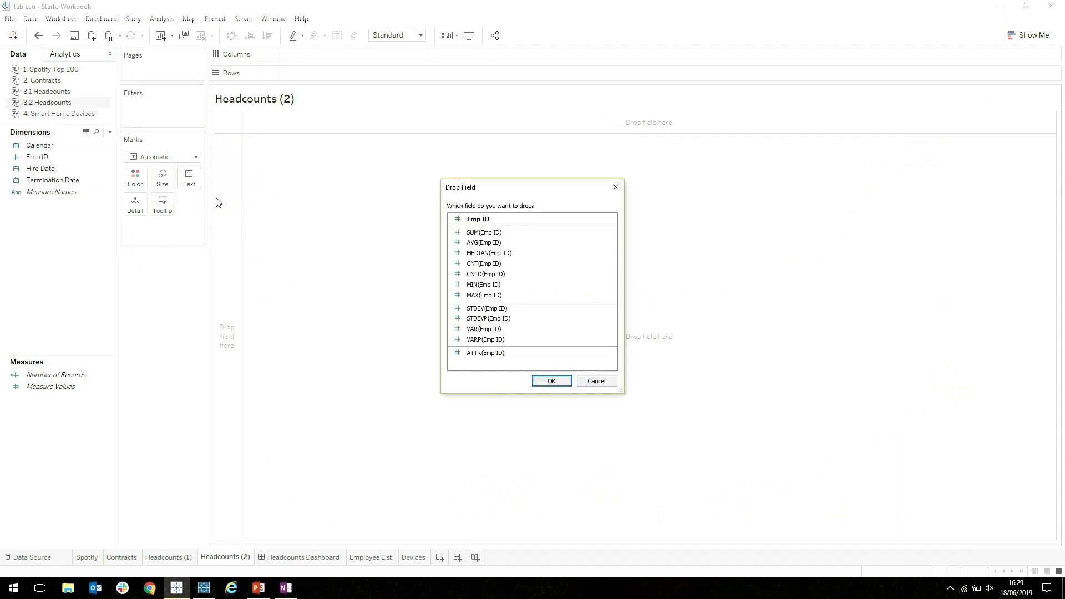
double_click(478, 275)
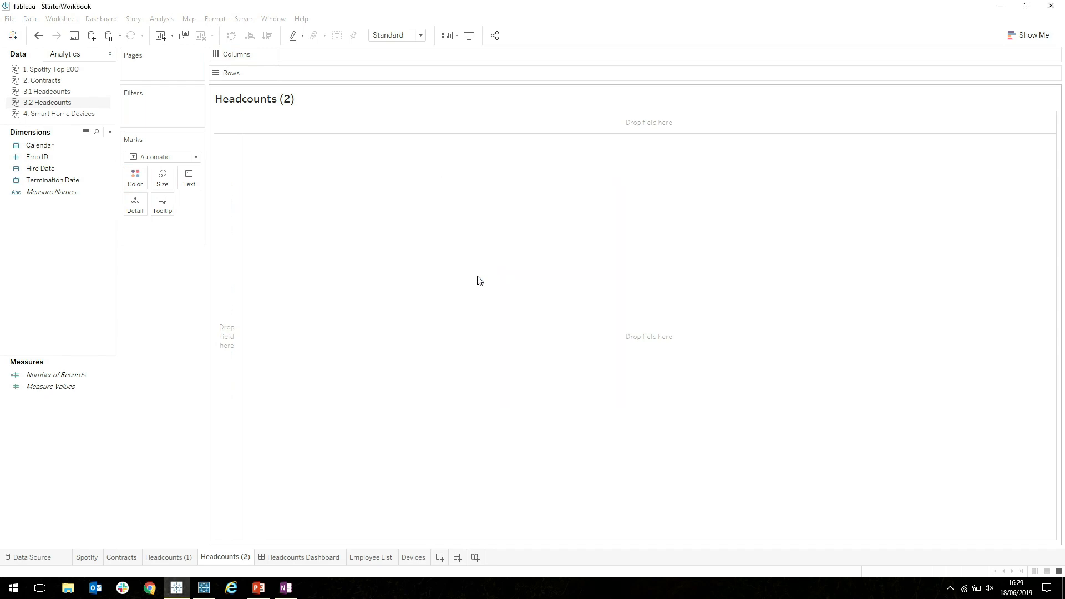
- Break the employee count down by Calendar year on Columns and fit the chart to Entire View
left_click(43, 146)
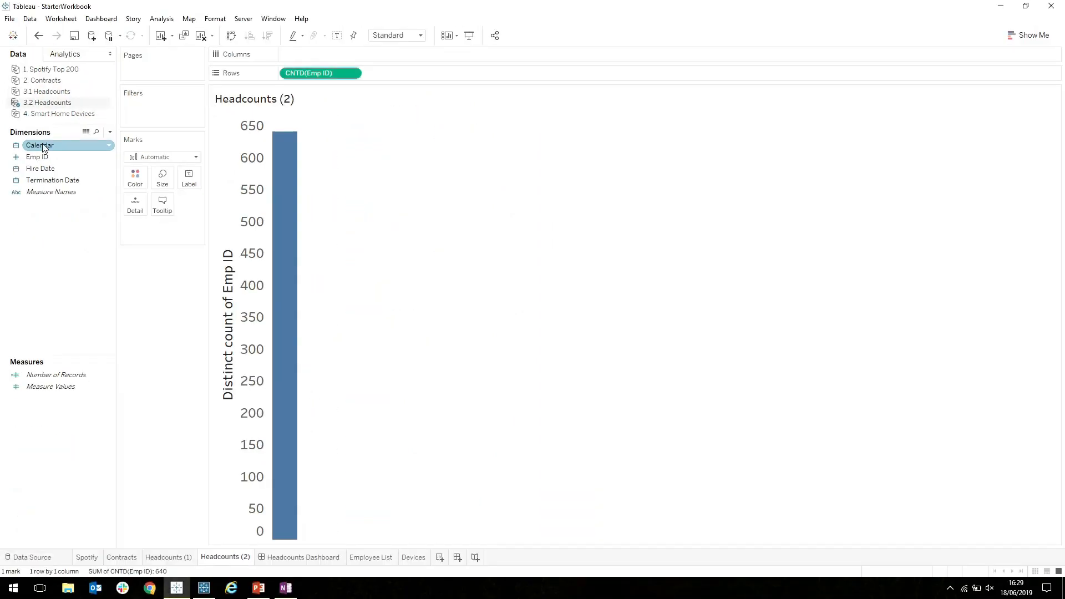
left_click_drag(43, 146, 317, 51)
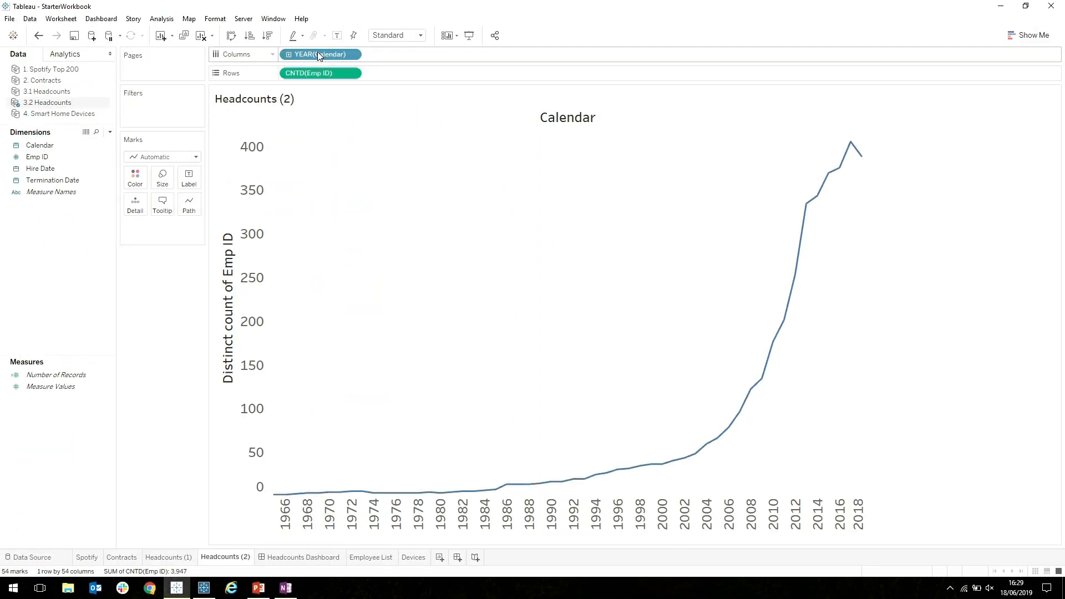
left_click(416, 35)
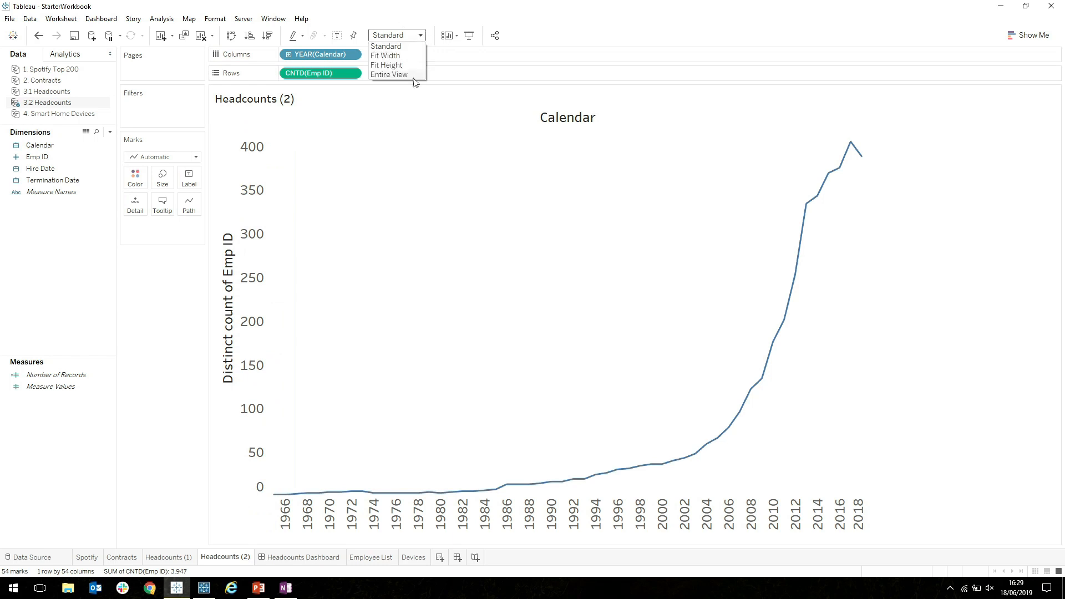
left_click(413, 79)
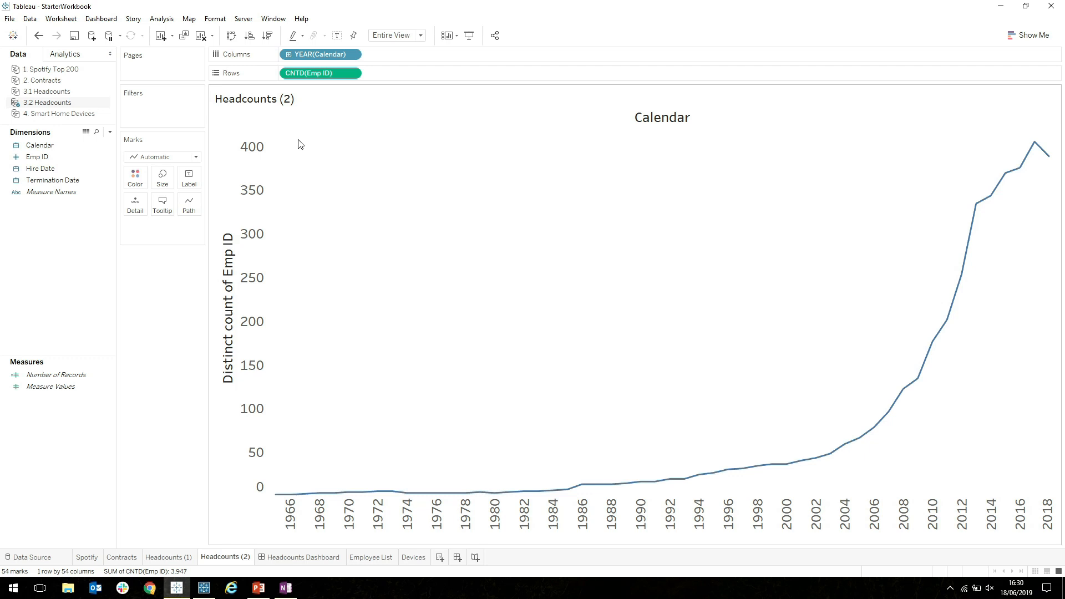
- Create a calculated field in 3.2 Headcounts that begins with the condition IF [Calendar] = [Termination Date], and widen the editor to fit it
left_click(111, 132)
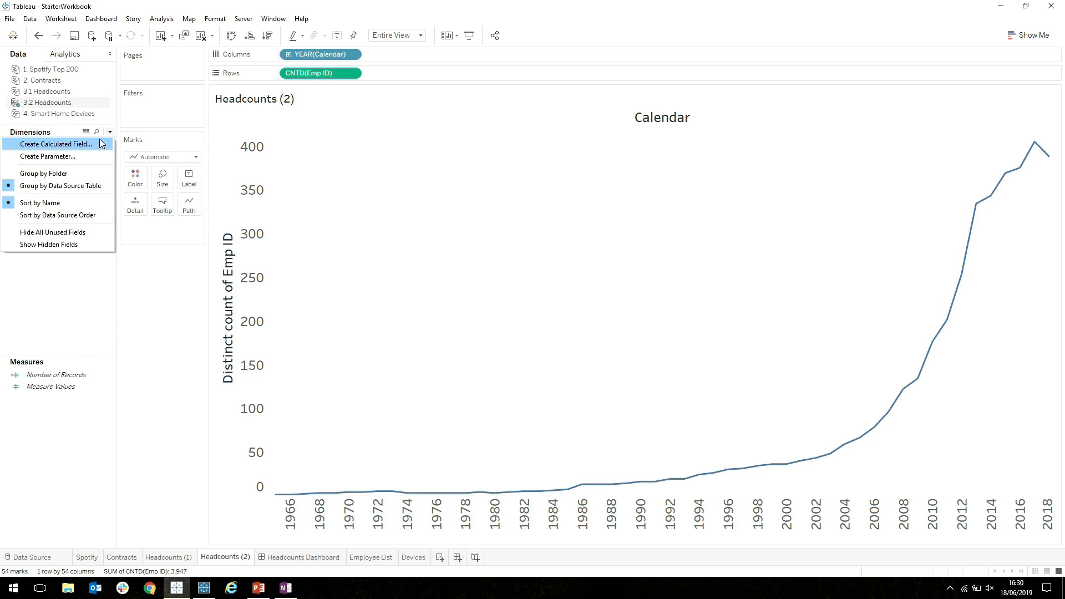
left_click(110, 133)
left_click(110, 133)
left_click(61, 144)
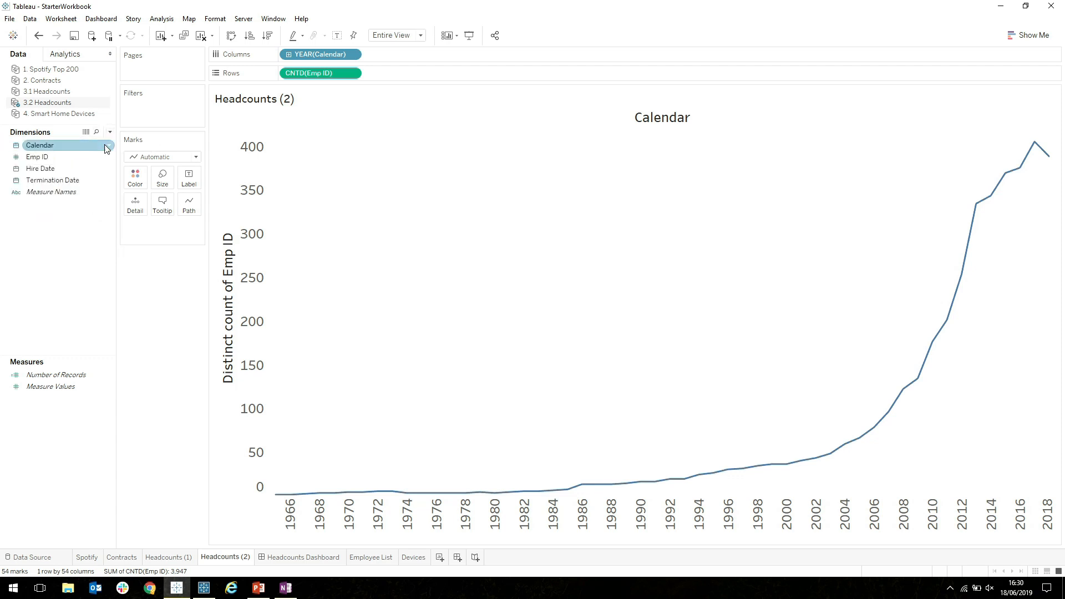
left_click(276, 412)
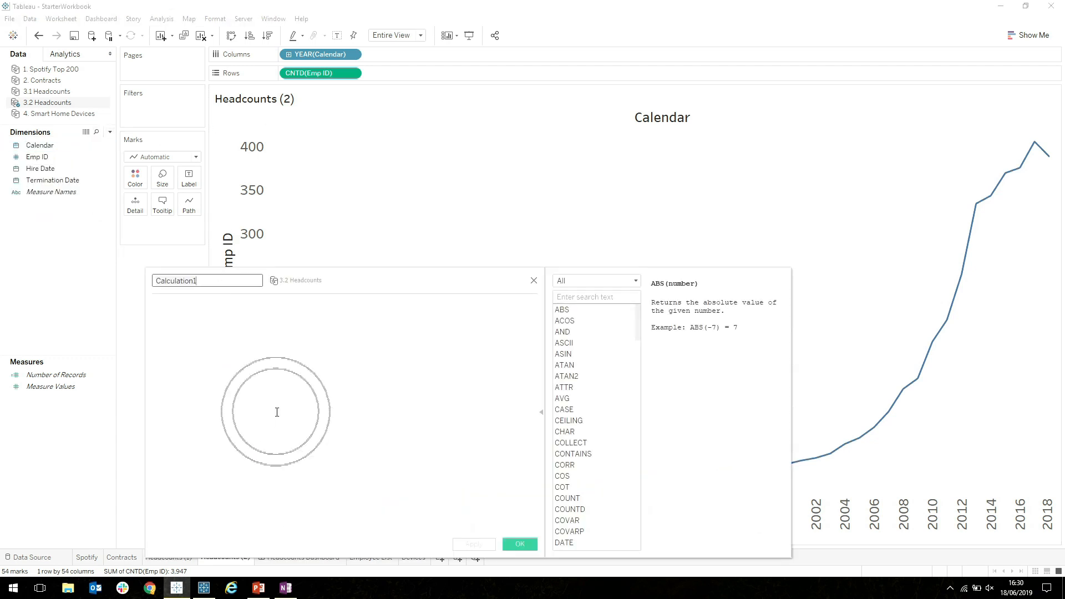
left_click(277, 412)
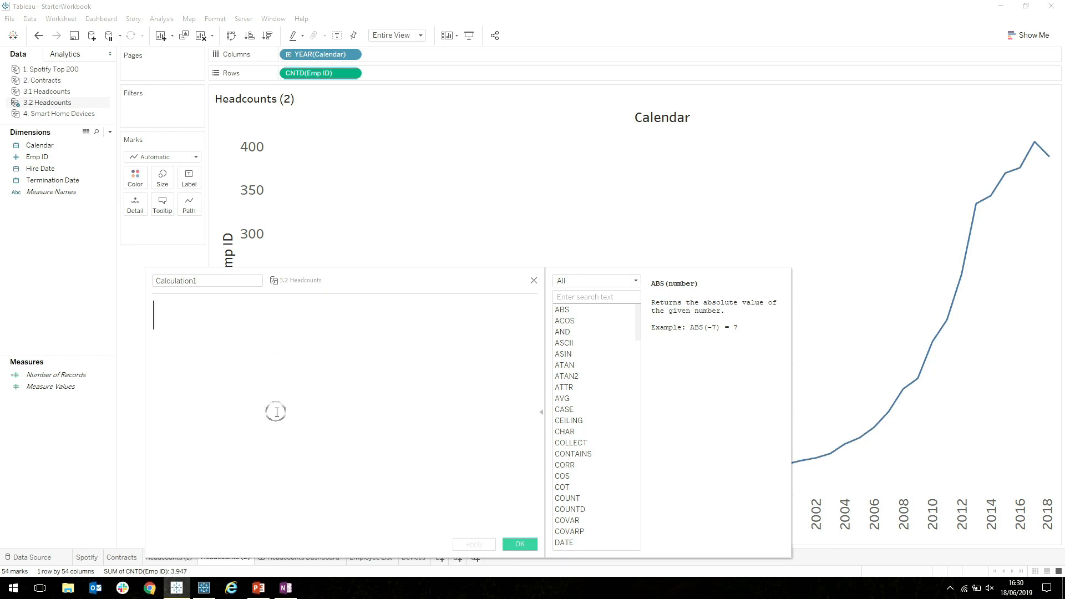
type("IF")
type("ca")
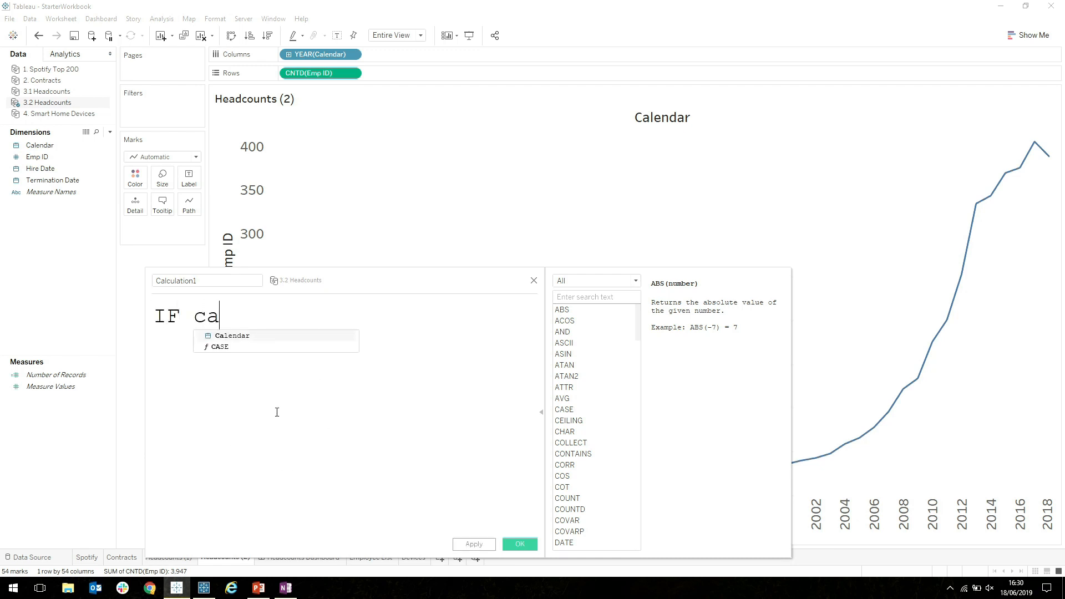
key("Return")
type("= termin")
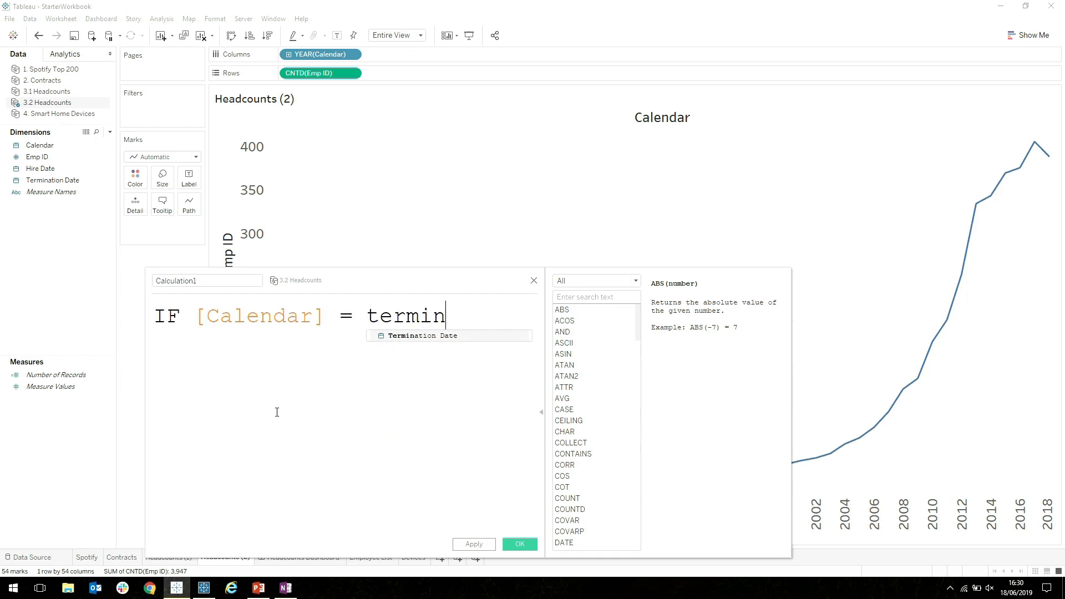
key("Return")
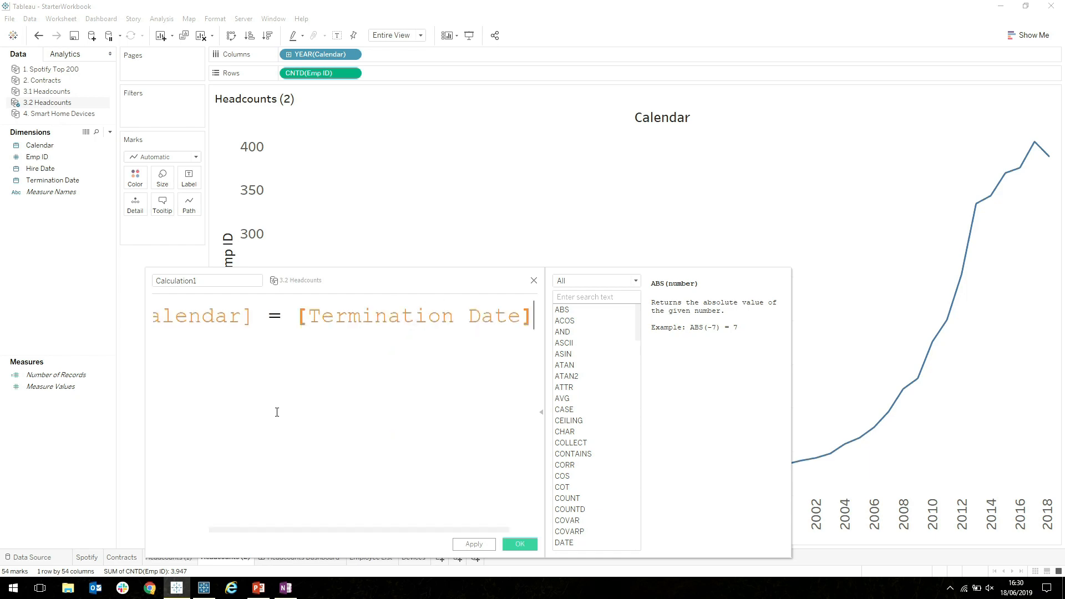
left_click_drag(408, 268, 460, 107)
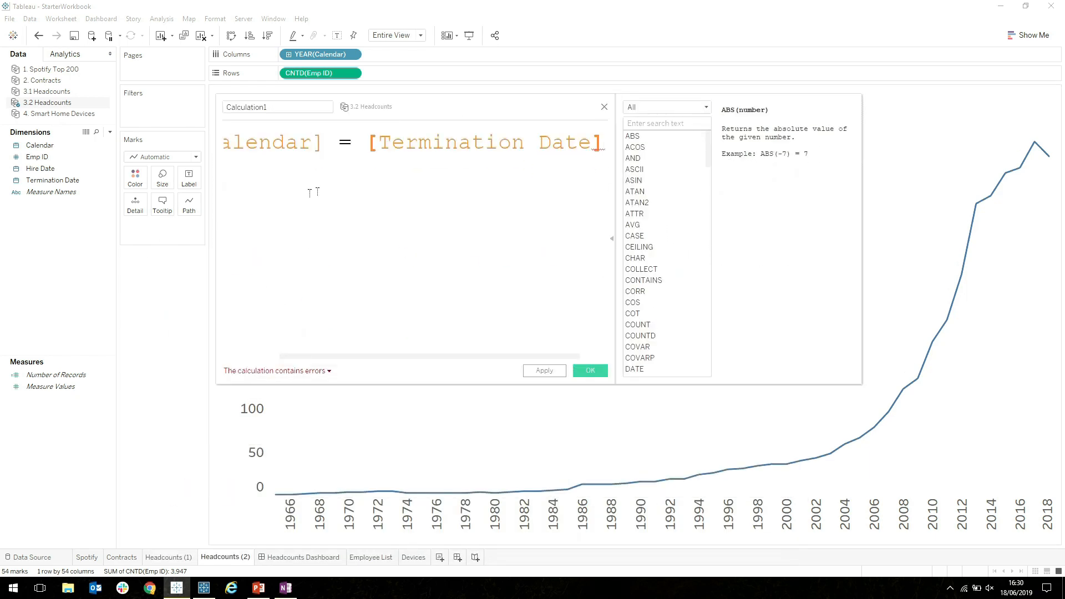
left_click_drag(216, 210, 81, 211)
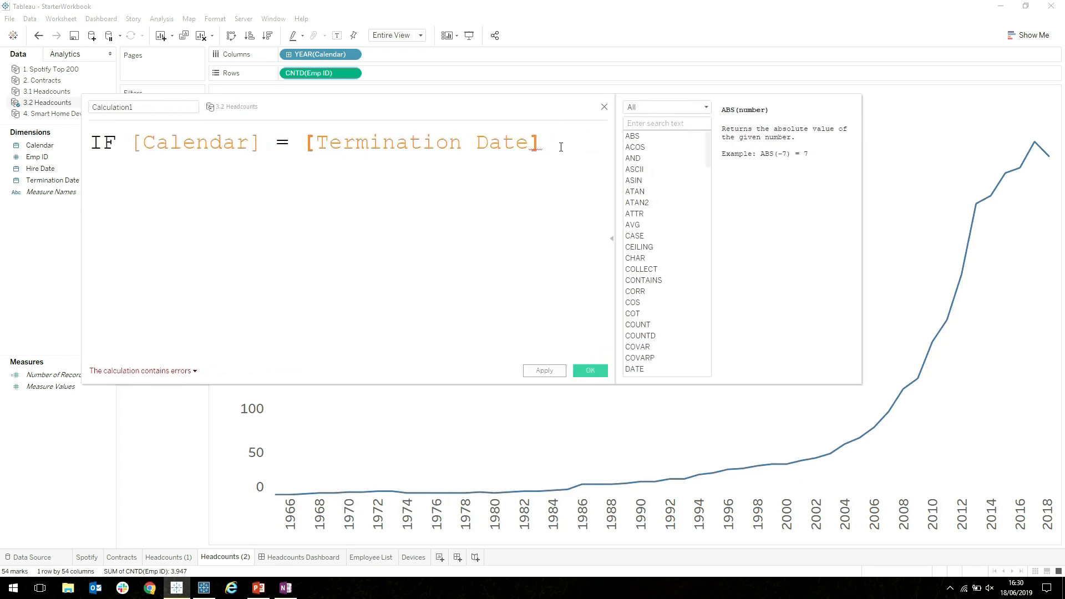
- Complete the formula on separate lines with THEN [Emp ID] and END
type("THEn")
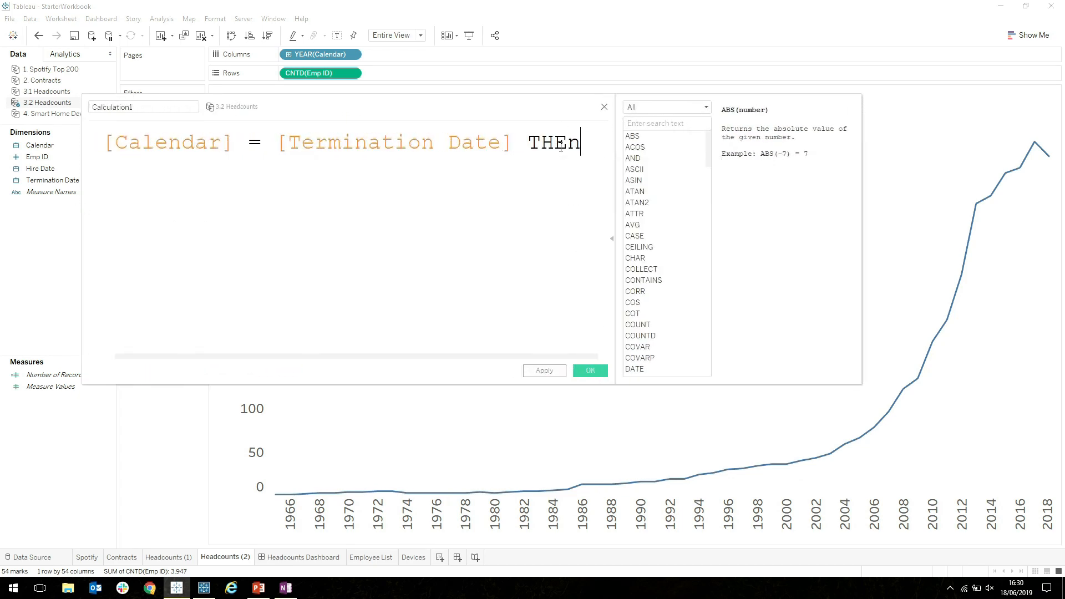
key("BackSpace")
key("BackSpace")
key("BackSpace")
key("BackSpace")
key("BackSpace")
key("Return")
type("THE")
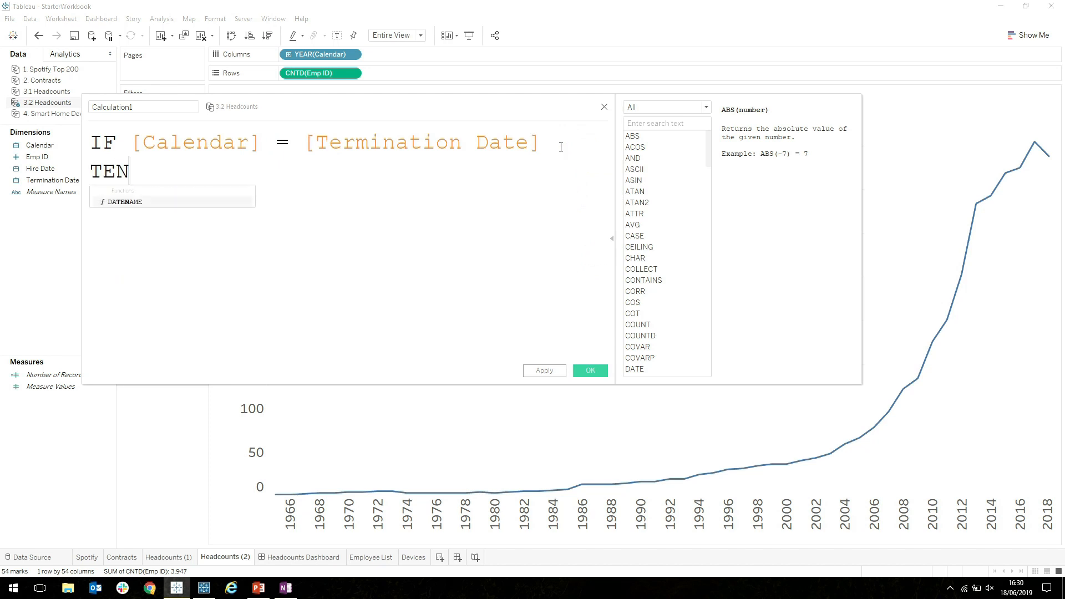
key("BackSpace")
key("BackSpace")
type("HEN ")
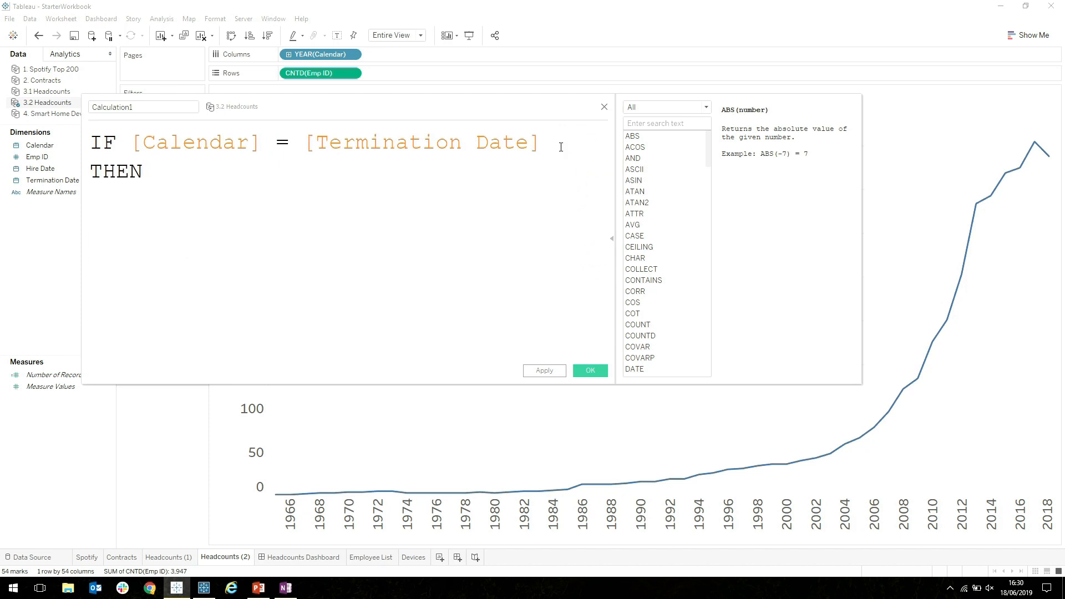
type("em")
key("Return")
key("Return")
type("END")
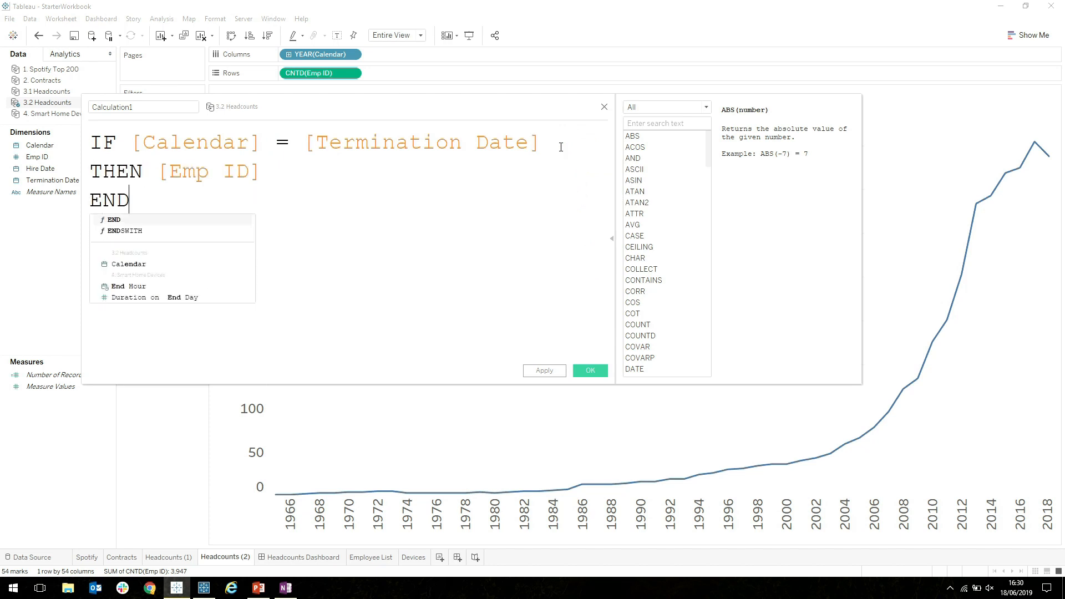
- Save the calculated field as Terminations and add its distinct count to Rows after CNTD(Emp ID)
left_click(160, 107)
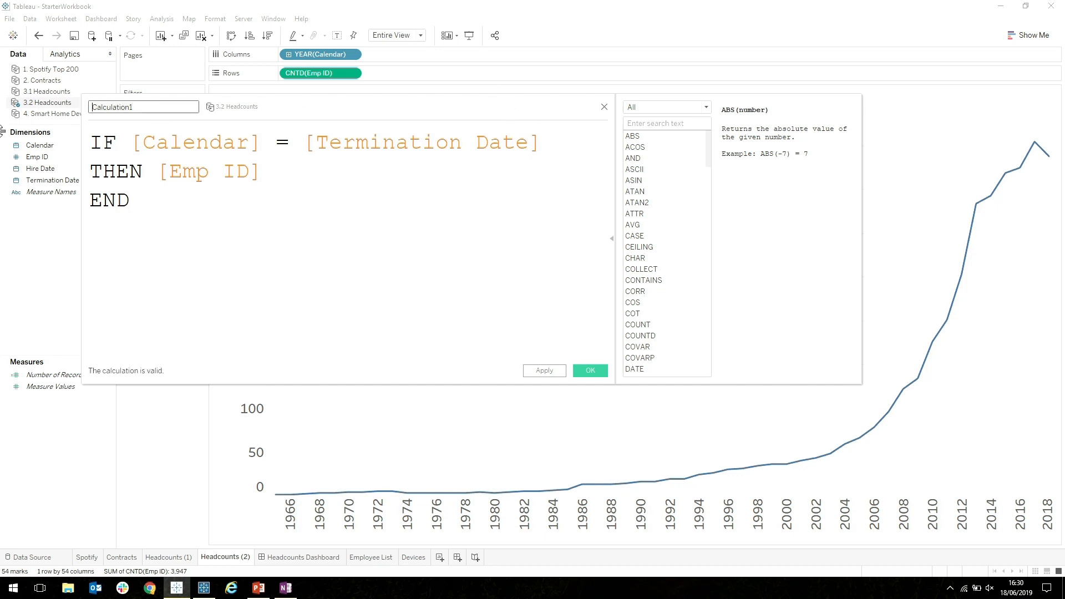
type("Terminations")
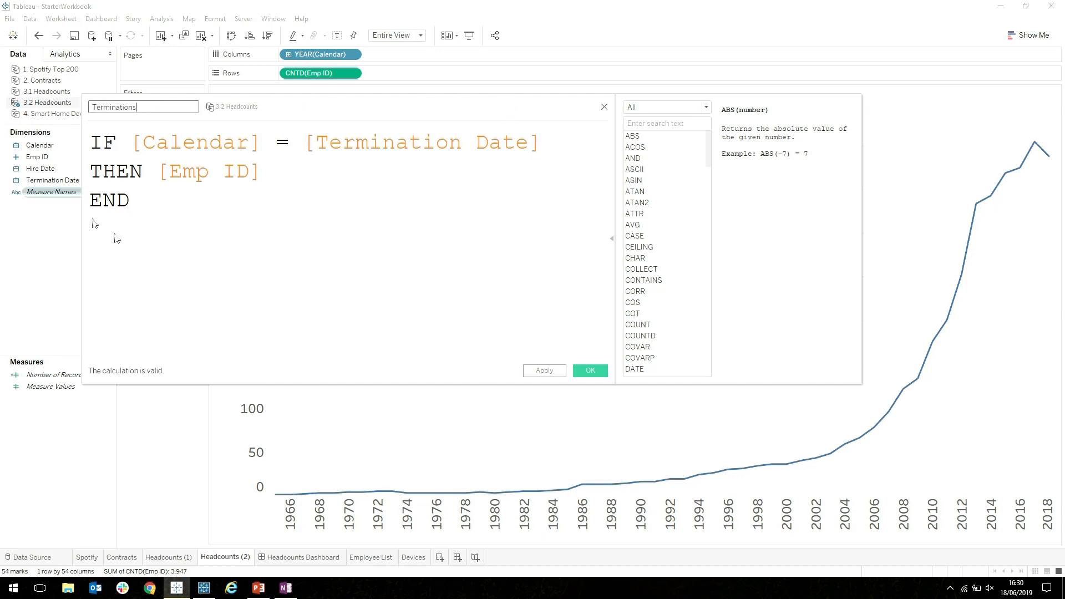
left_click(588, 372)
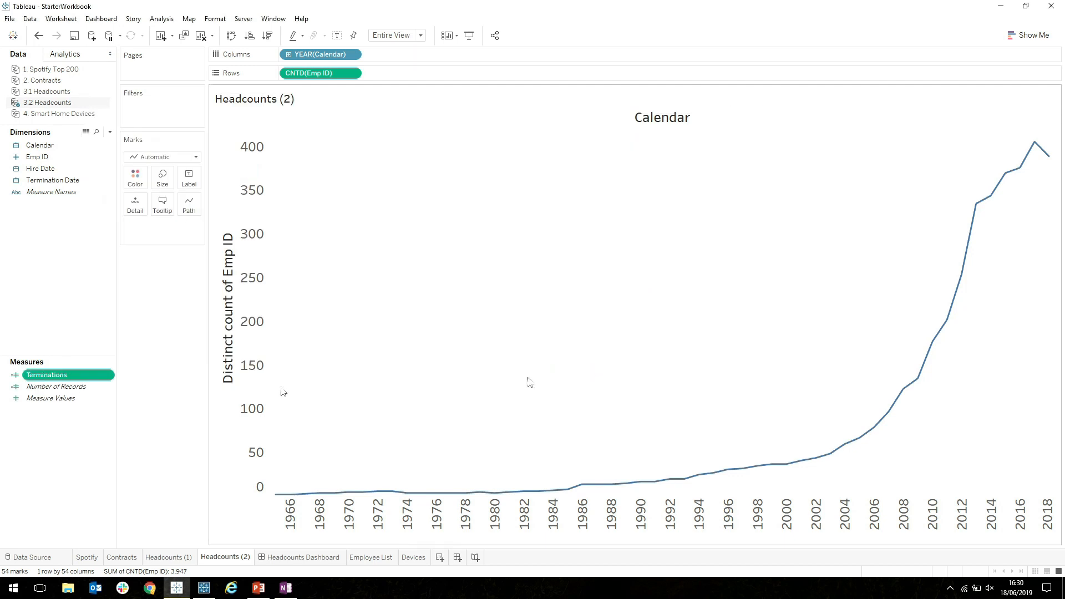
left_click_drag(44, 375, 384, 73)
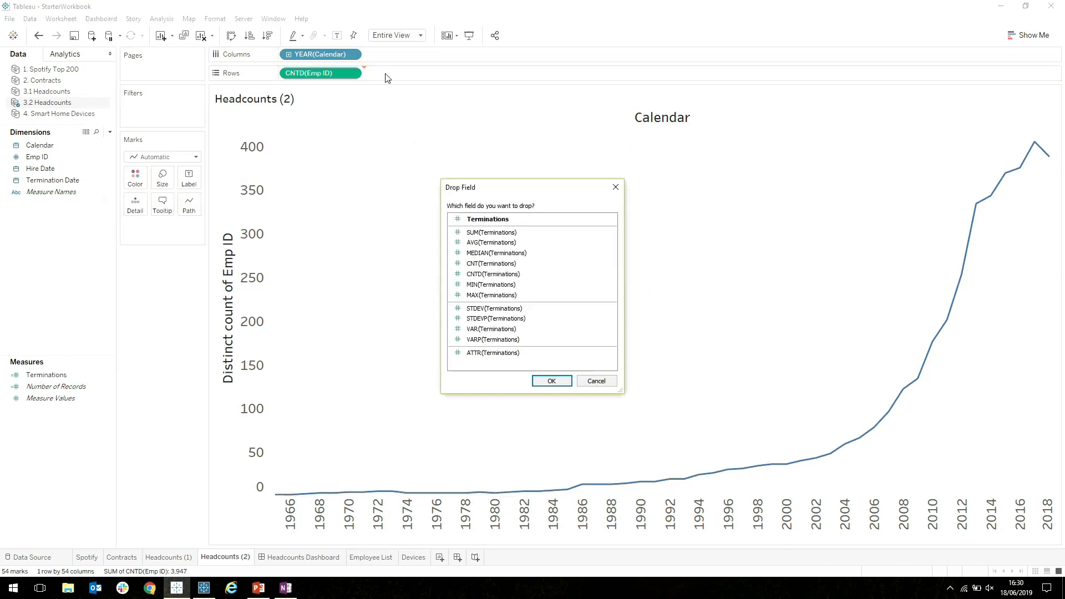
double_click(484, 274)
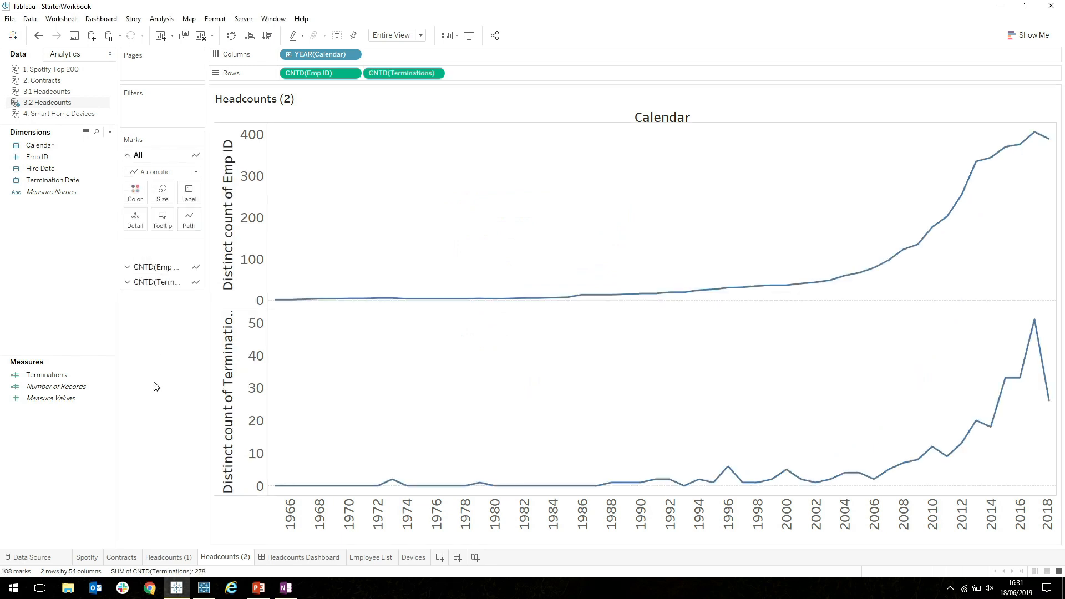
- Show mark labels on both yearly charts and start a calculated field named Average Daily Headcount in 3.2 Headcounts
left_click(337, 35)
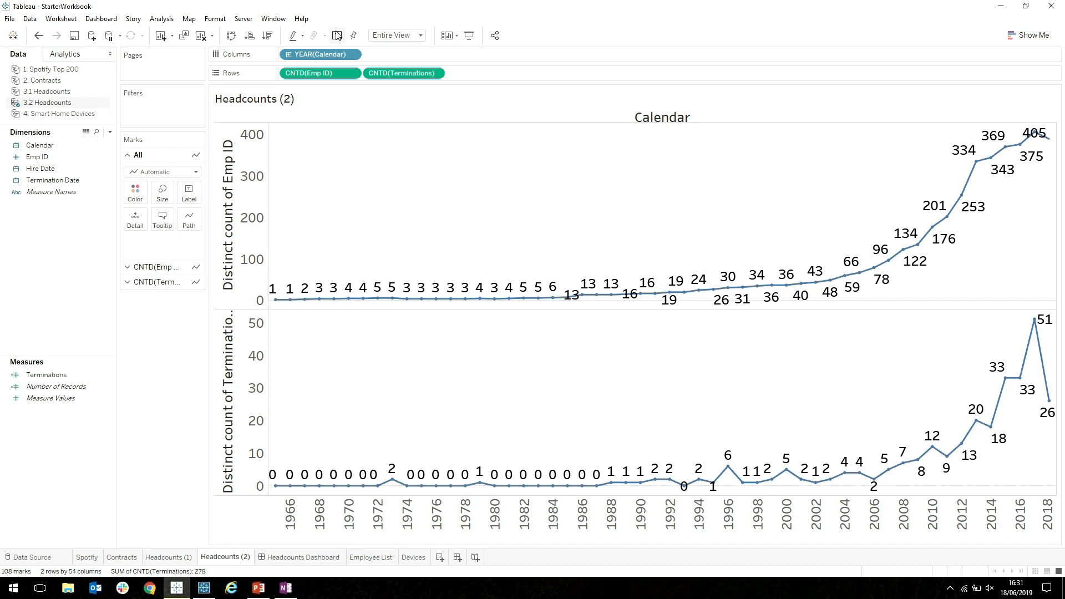
left_click(110, 133)
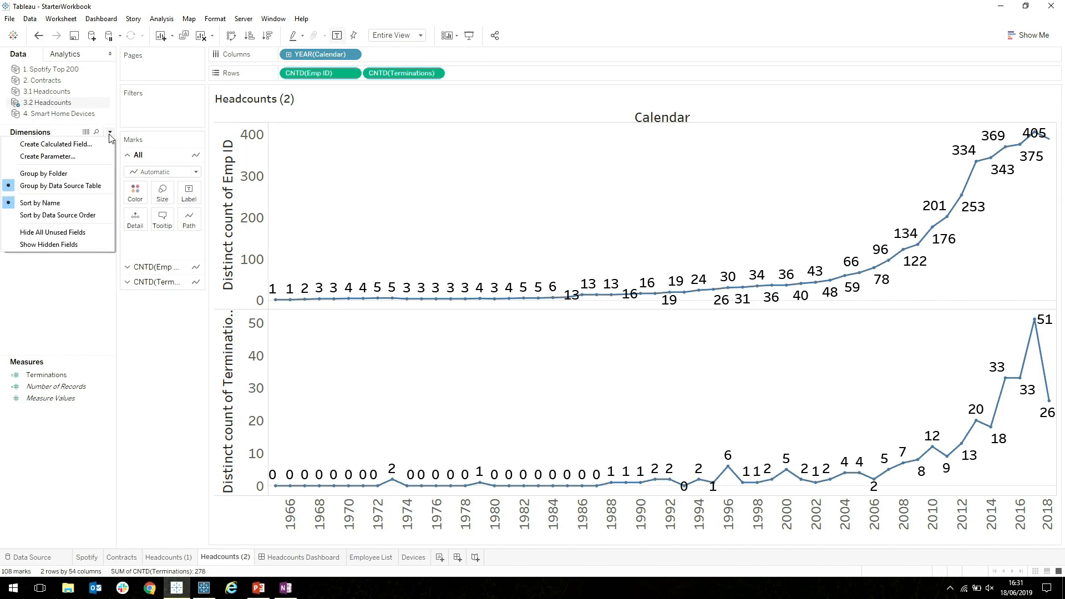
left_click(139, 151)
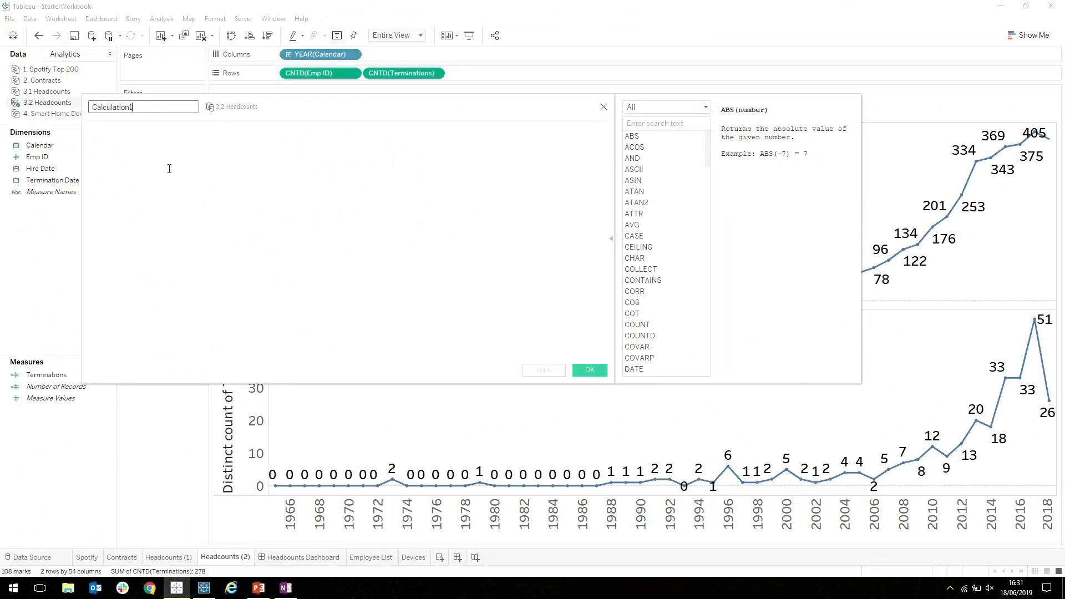
type("Average Daily Headcount")
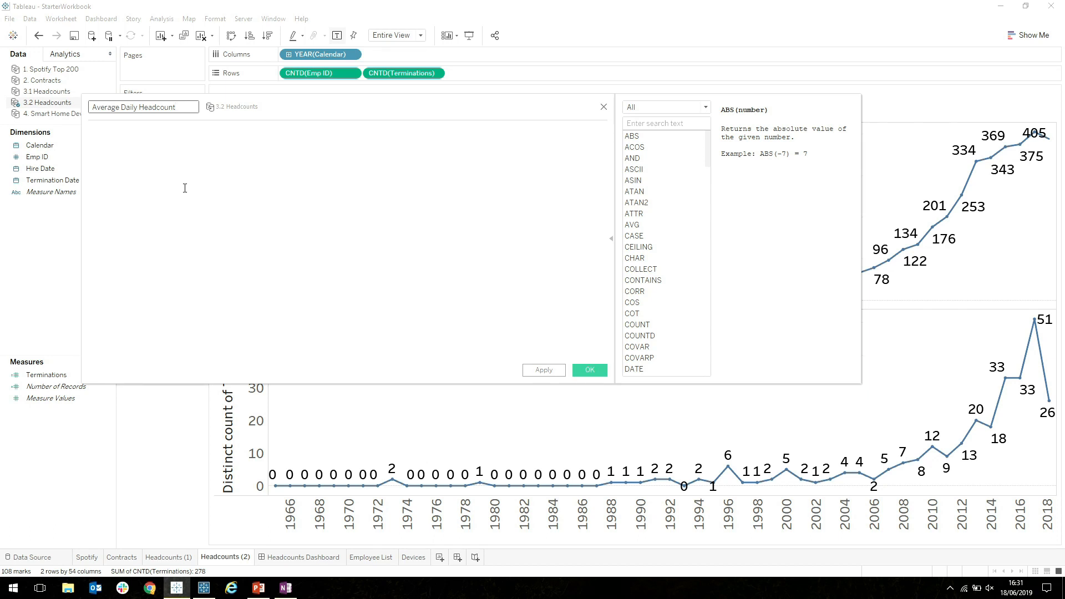
- Enter the formula {INCLUDE [Calendar] : SUM([Number of Records])} for Average Daily Headcount
left_click(198, 190)
type("{inc")
key("Return")
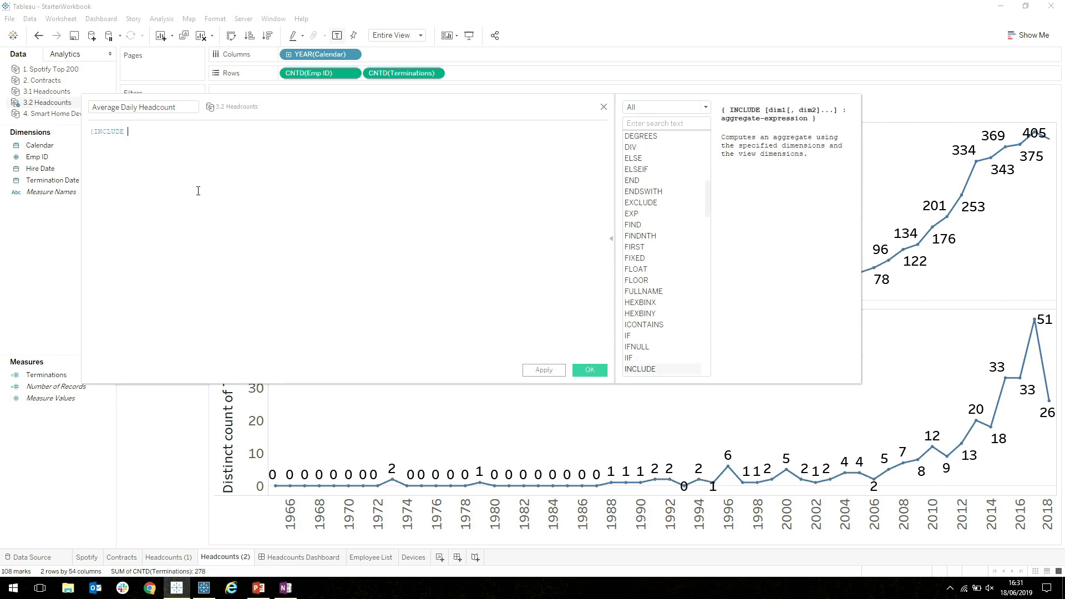
type("cal")
key("Return")
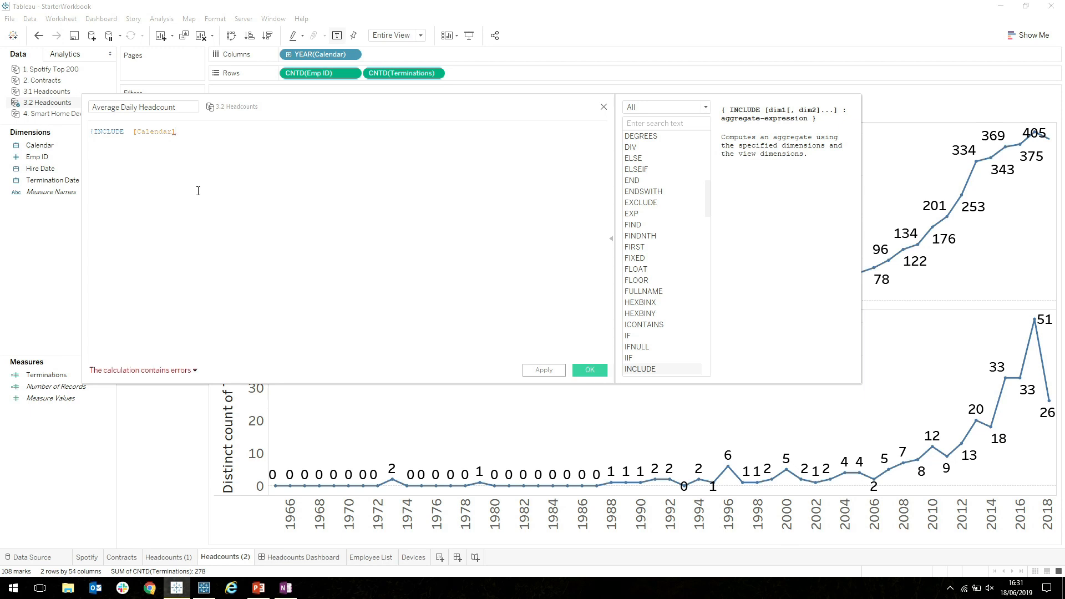
type(": SUM(n")
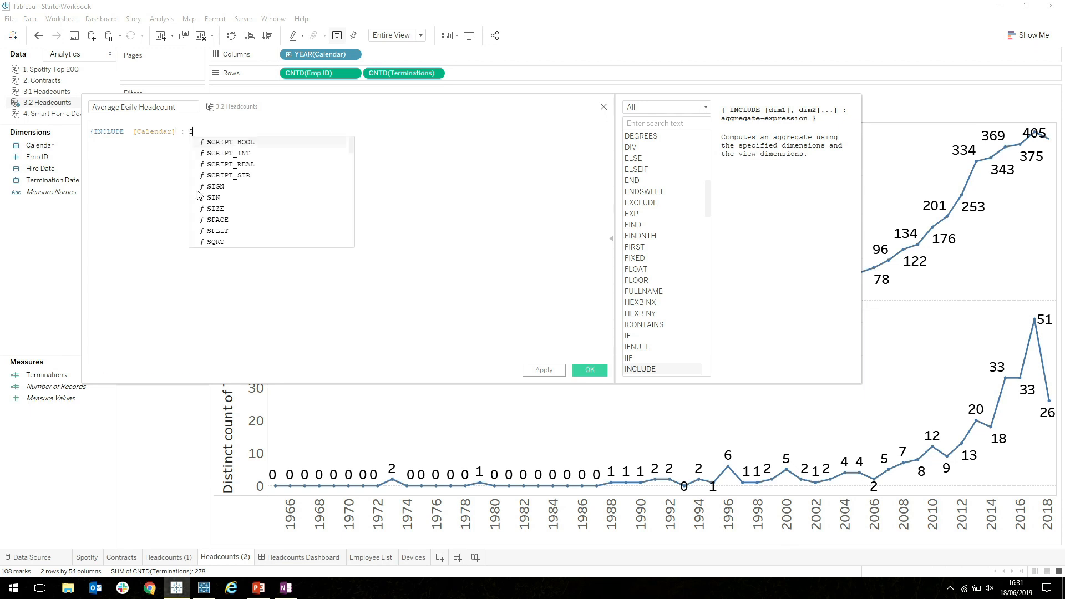
key("Down")
key("Down")
key("Down")
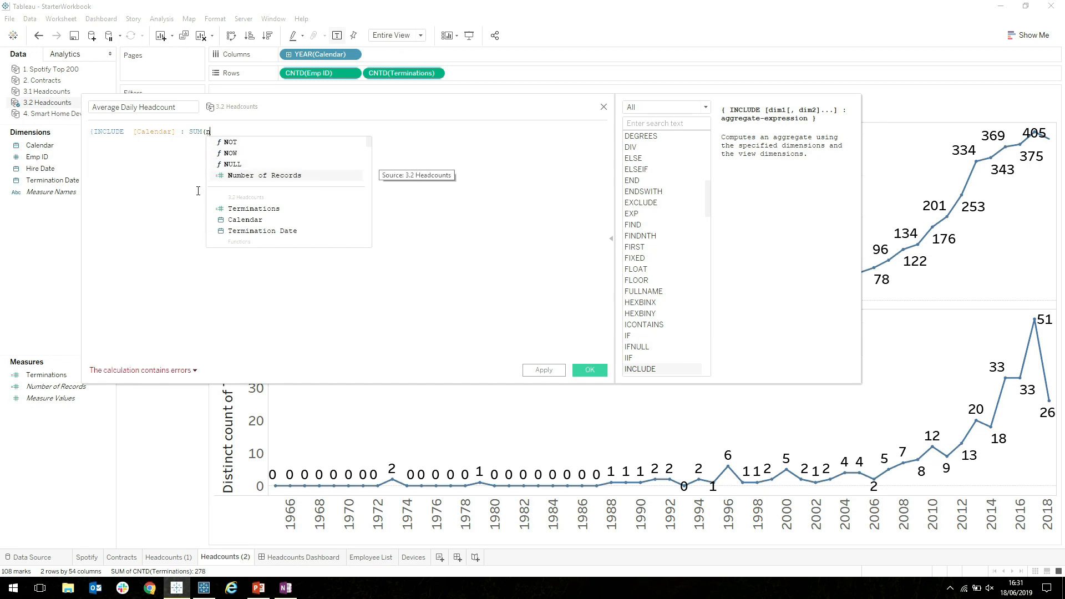
key("Return")
type(")")
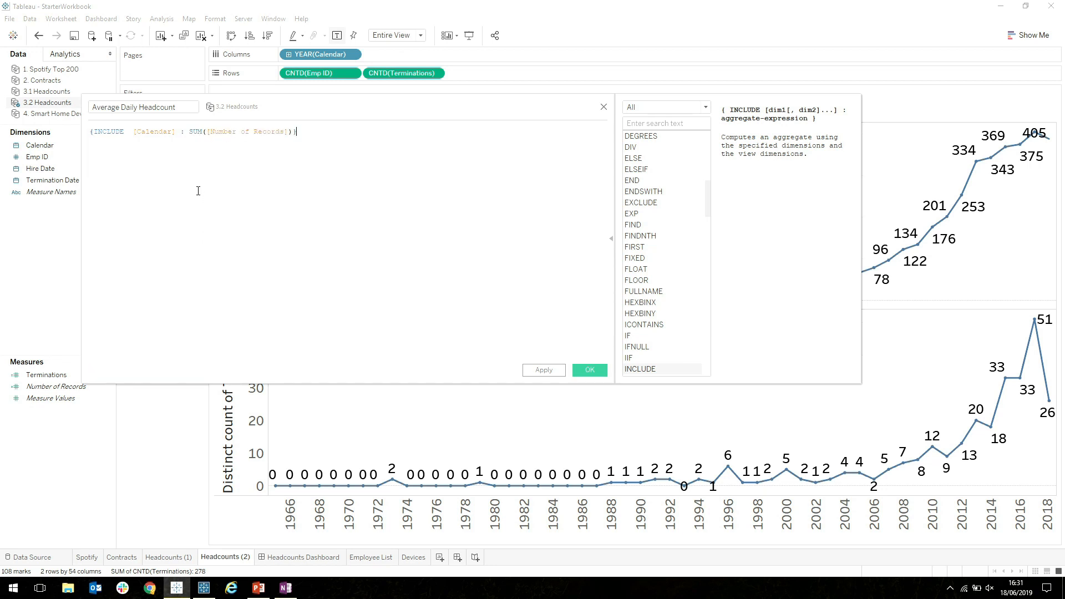
- Wrap the INCLUDE expression in AVG( ), save the field and place Average Daily Headcount on Rows between the two distinct counts
type("AVG(")
key("End")
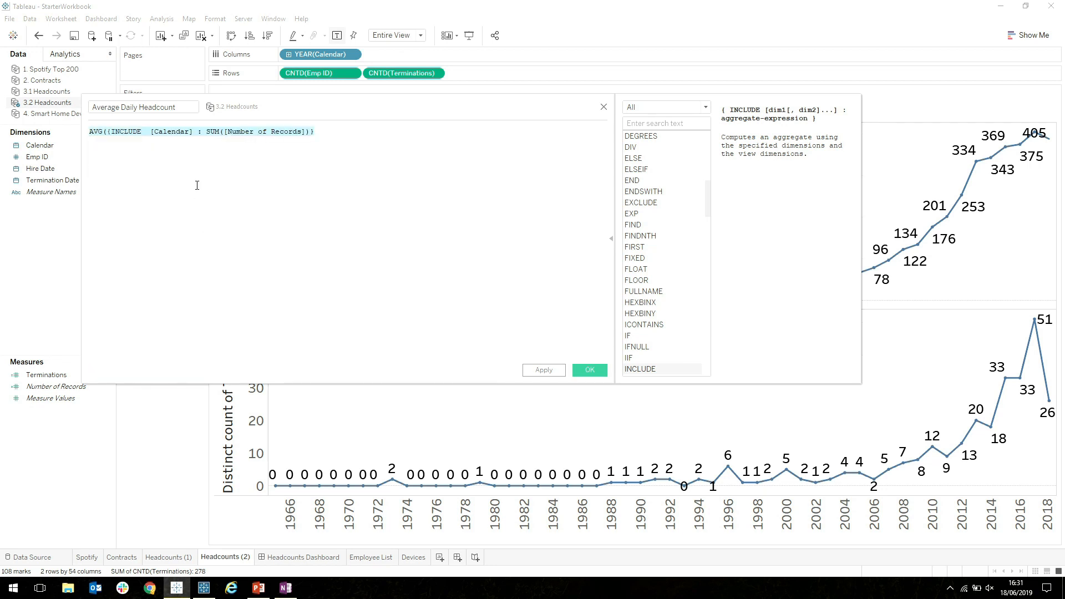
type(")")
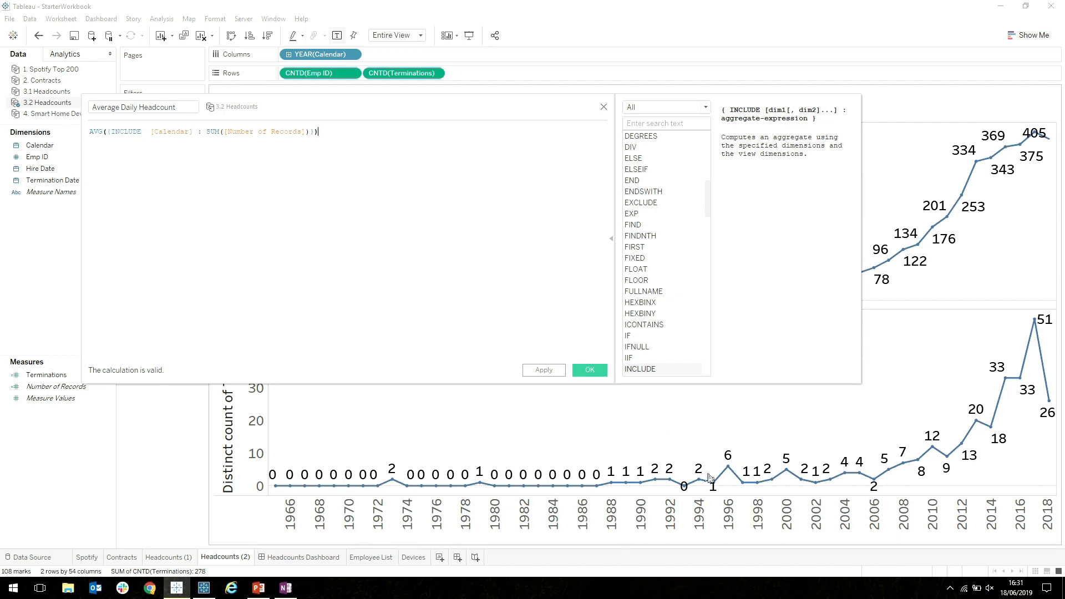
left_click(589, 370)
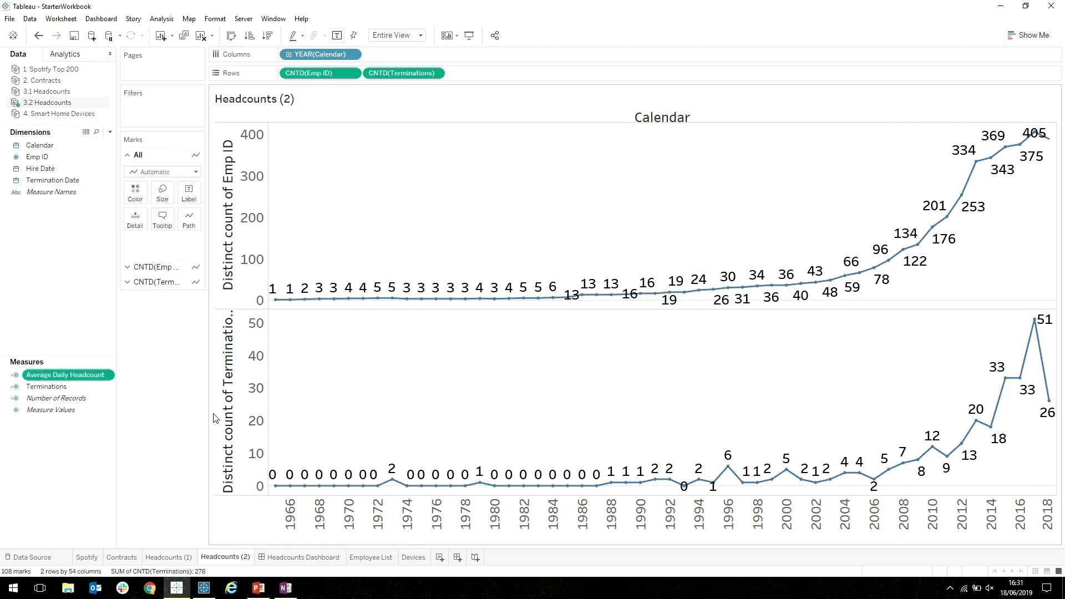
left_click_drag(80, 375, 373, 78)
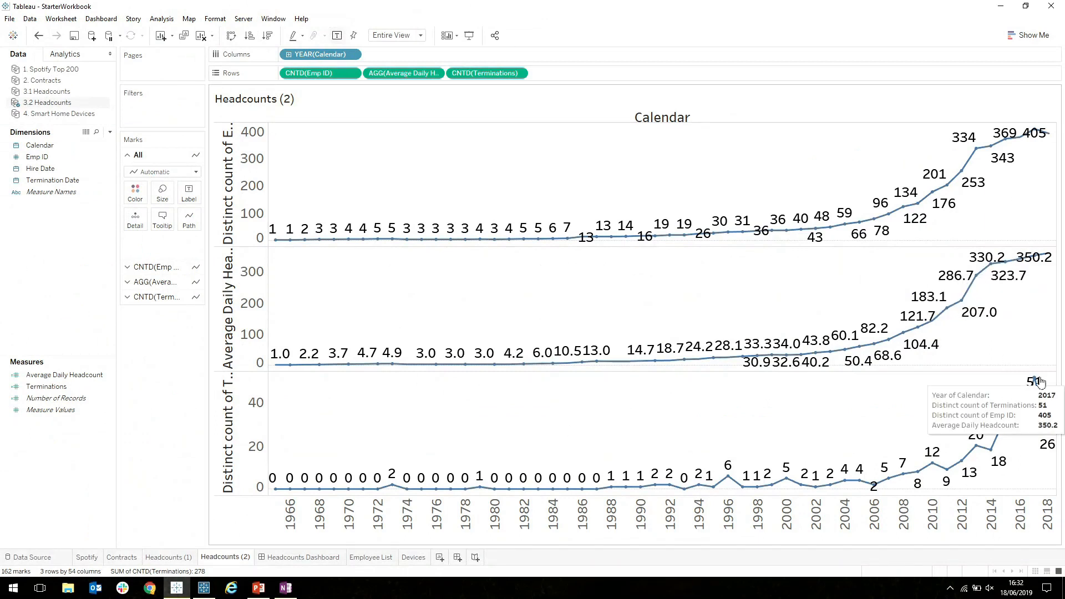
- Compare the 2017 terminations mark with that year's employee count and average daily headcount, and clear the selection
left_click(1033, 379)
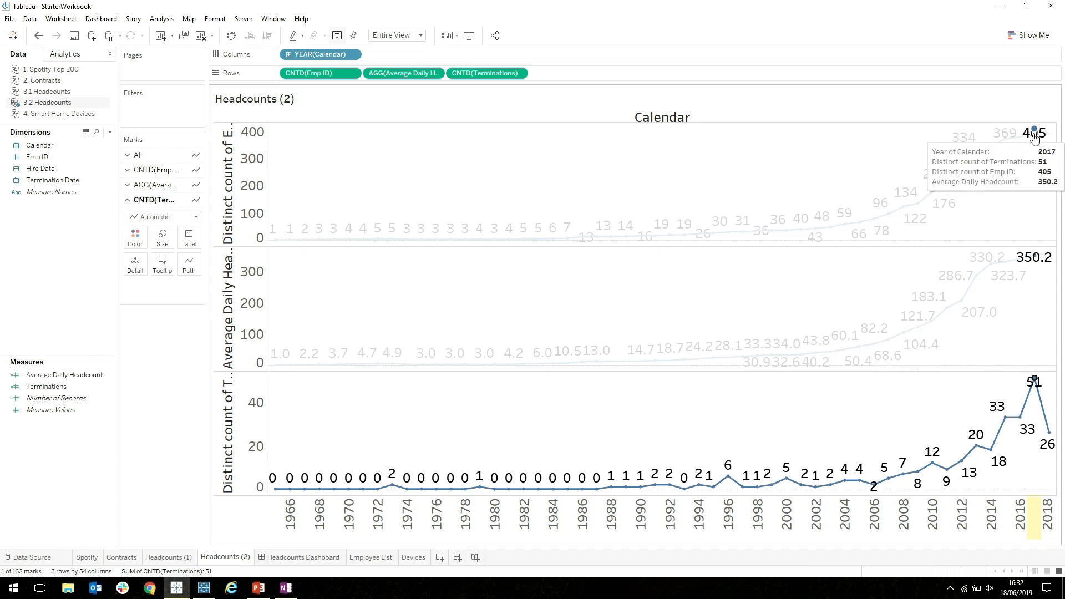
mouse_move(1030, 141)
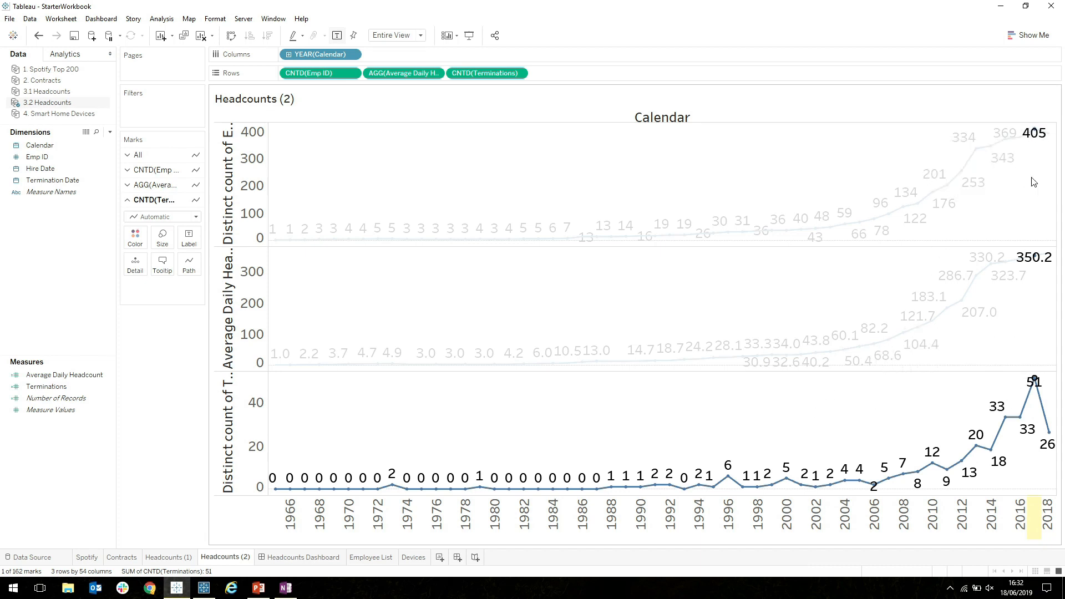
mouse_move(1036, 266)
left_click(1035, 292)
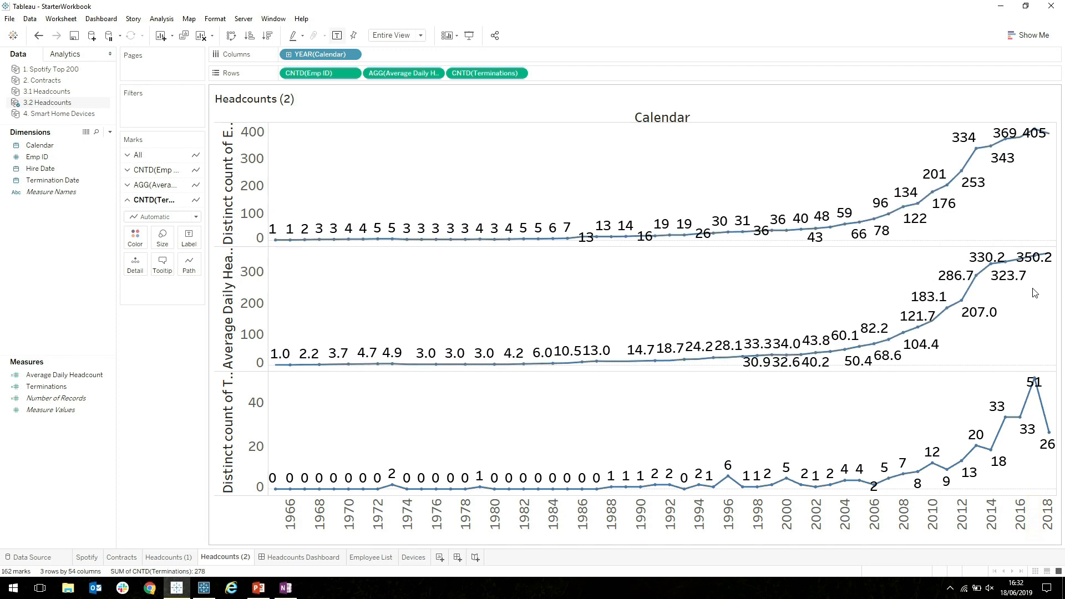
- Remove CNTD(Emp ID) from Rows and create a calculated field named Turnover Rate as COUNTD([Terminations]) / [Average Daily Headcount]
left_click_drag(309, 73, 154, 429)
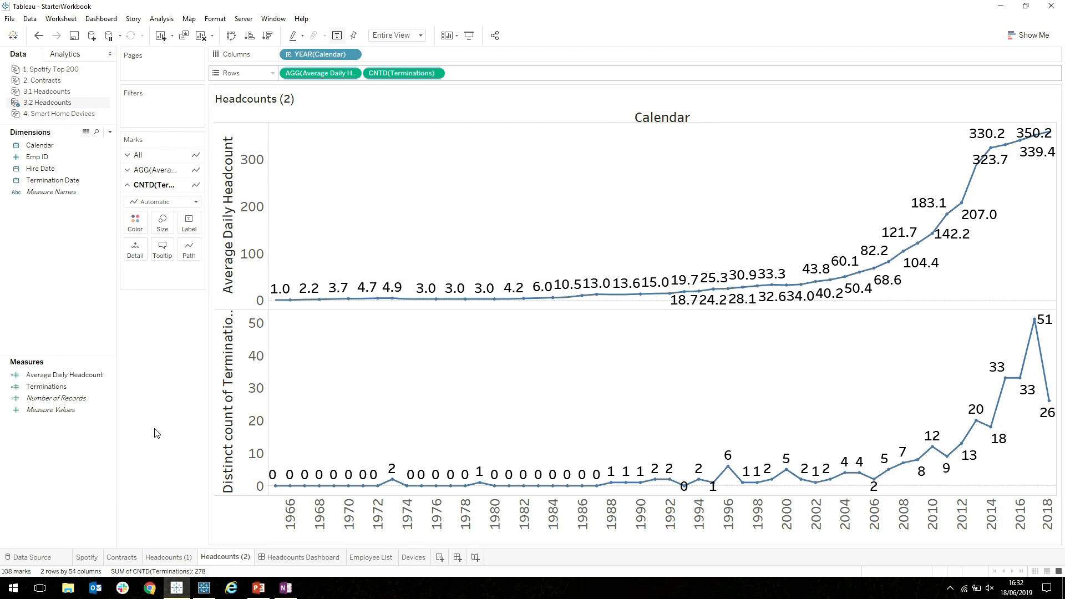
left_click(110, 132)
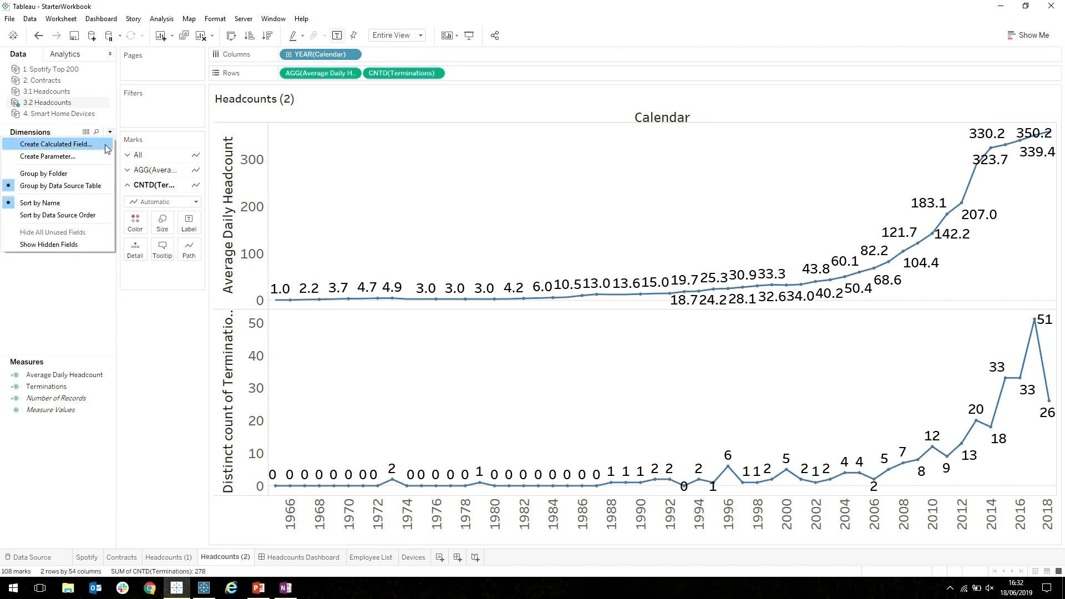
left_click(105, 145)
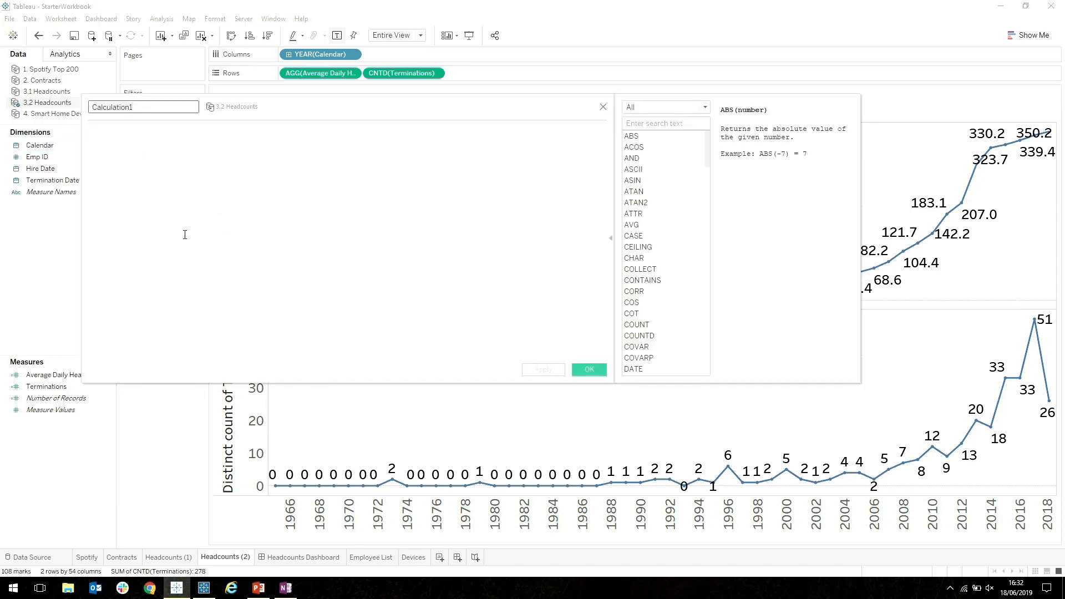
type("Turnover Rate")
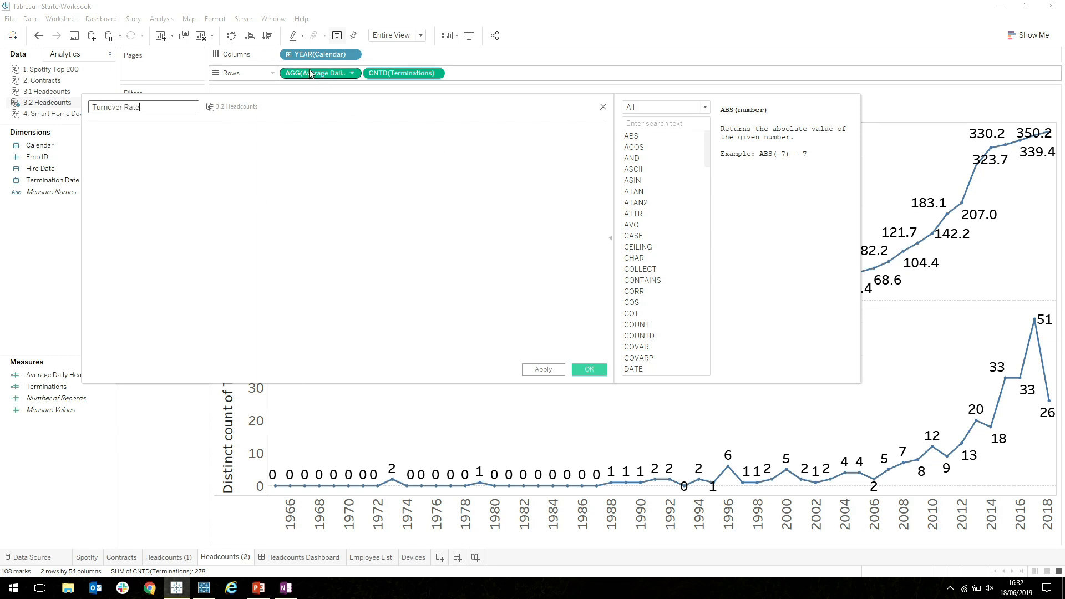
left_click_drag(402, 73, 269, 206)
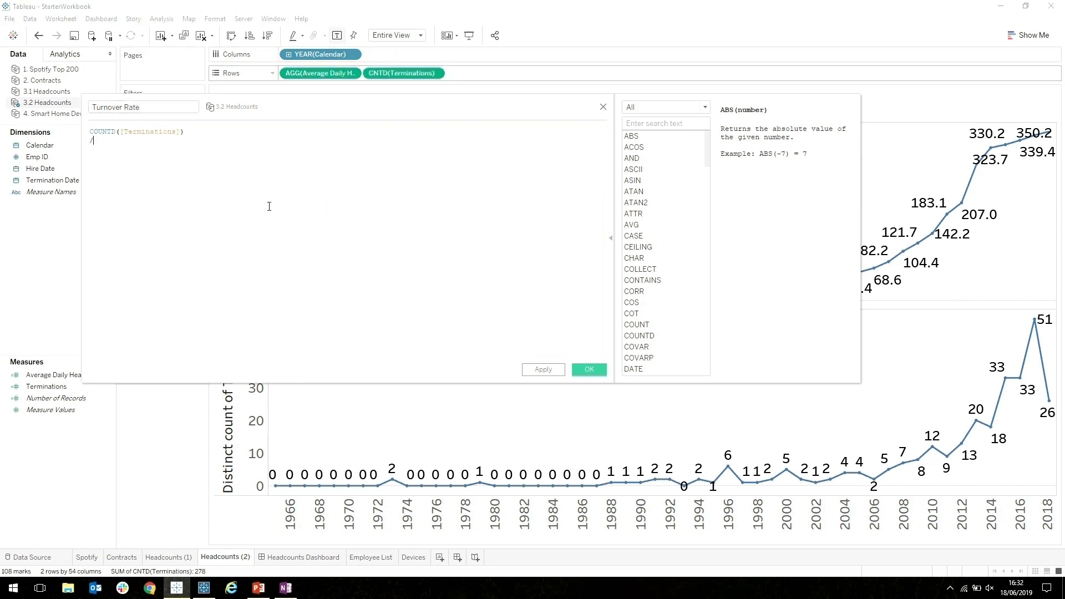
left_click_drag(320, 73, 296, 185)
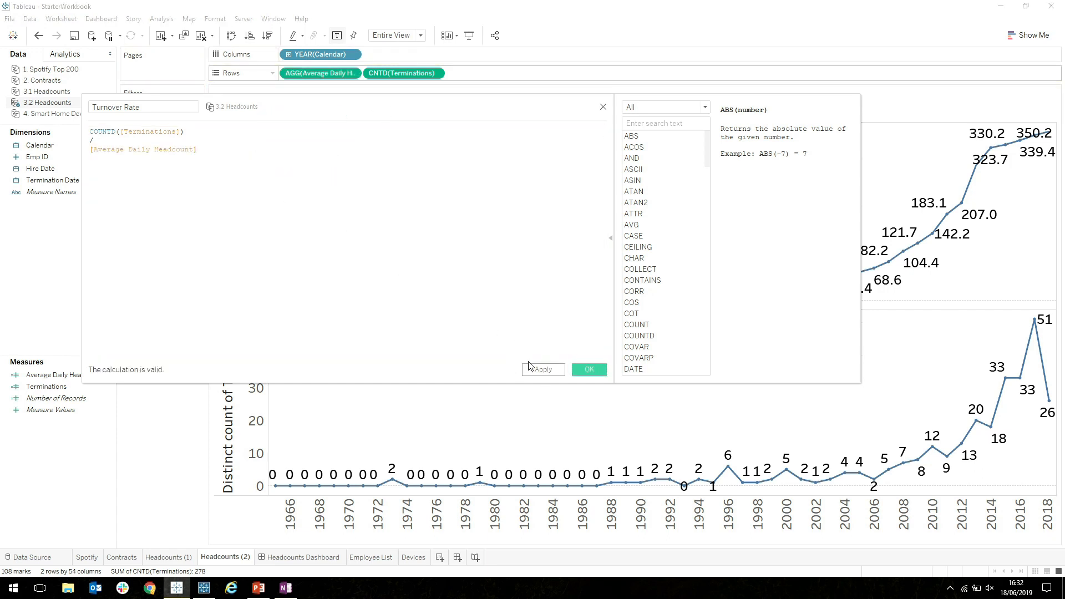
left_click(590, 369)
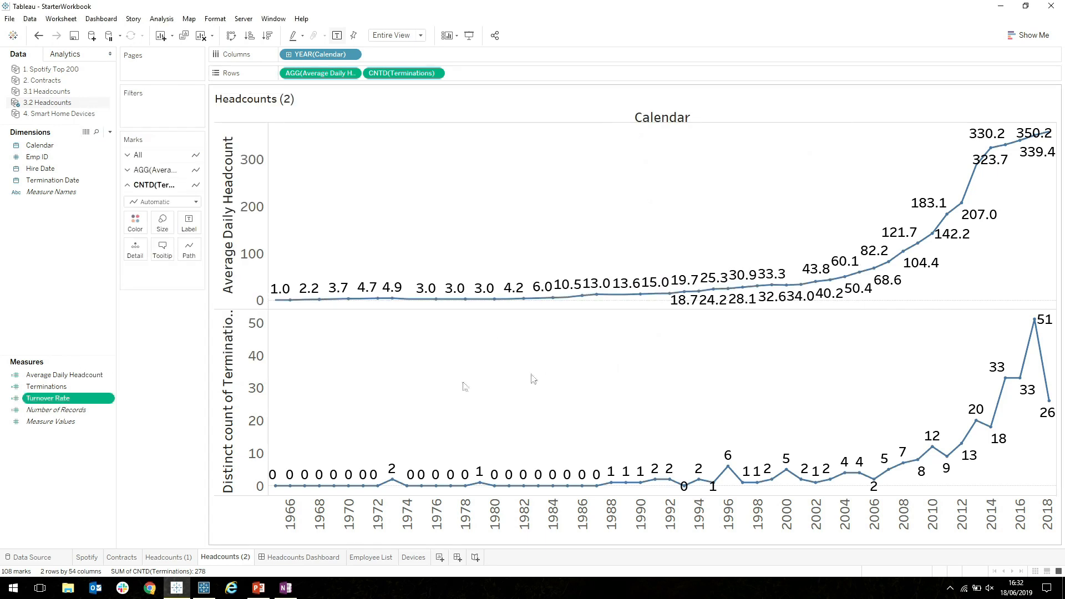
- Replace CNTD(Terminations) on Rows with Turnover Rate and set its mark type to Bar
left_click_drag(53, 399, 486, 72)
left_click_drag(402, 72, 189, 355)
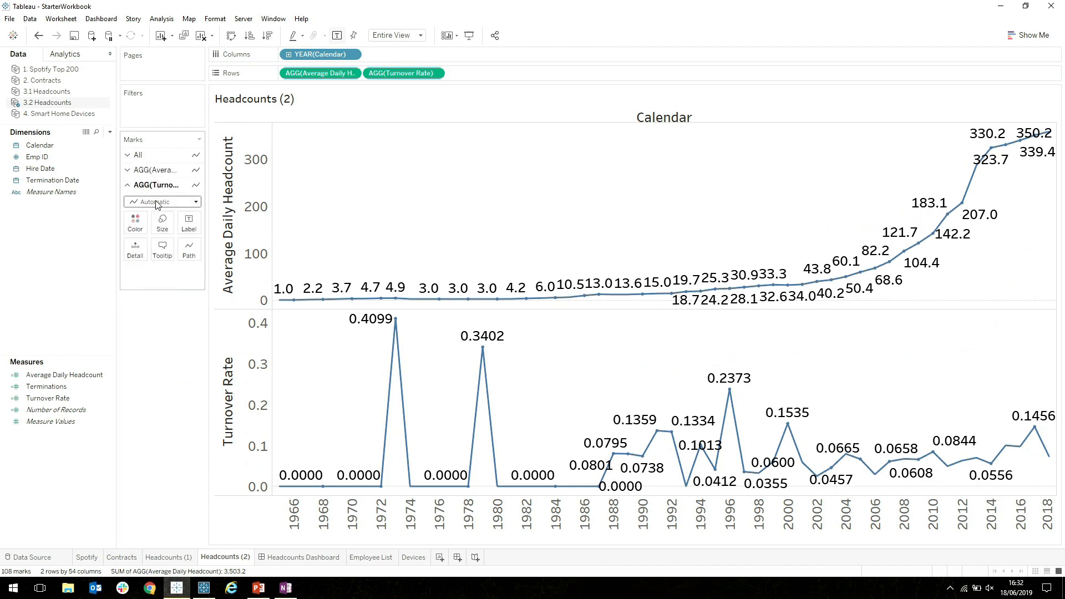
left_click(161, 202)
left_click(140, 227)
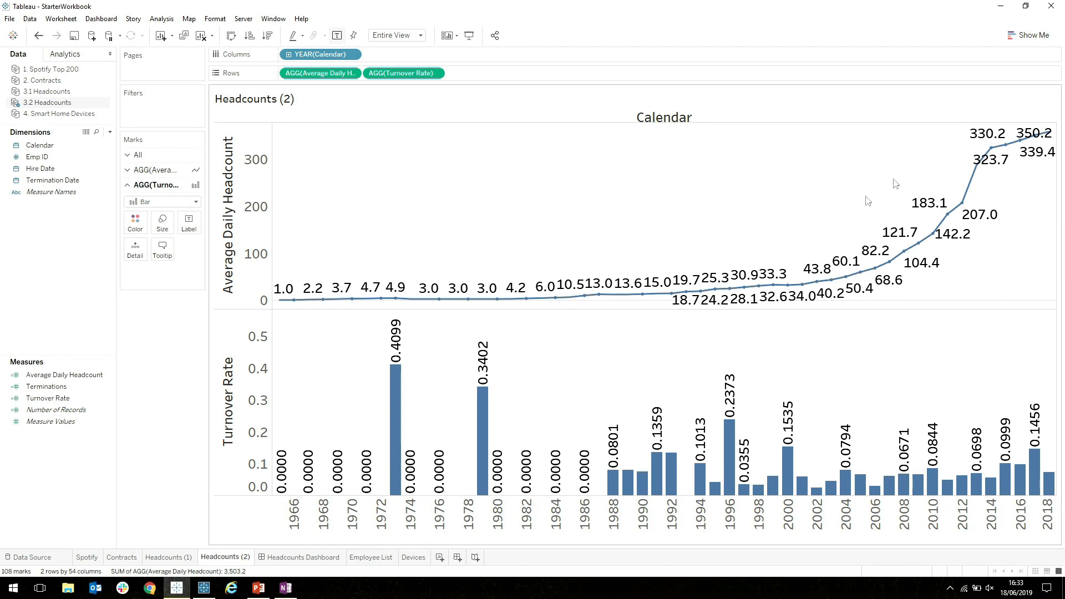
mouse_move(880, 253)
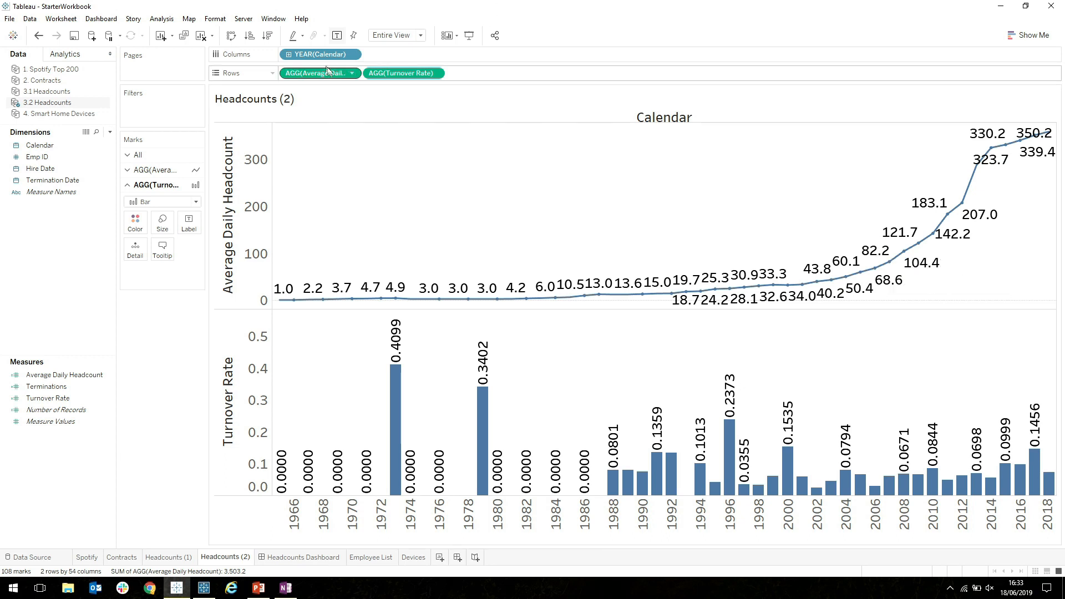
- Filter the view by Calendar with a relative date filter set to the last 10 years
left_click_drag(306, 54, 148, 107)
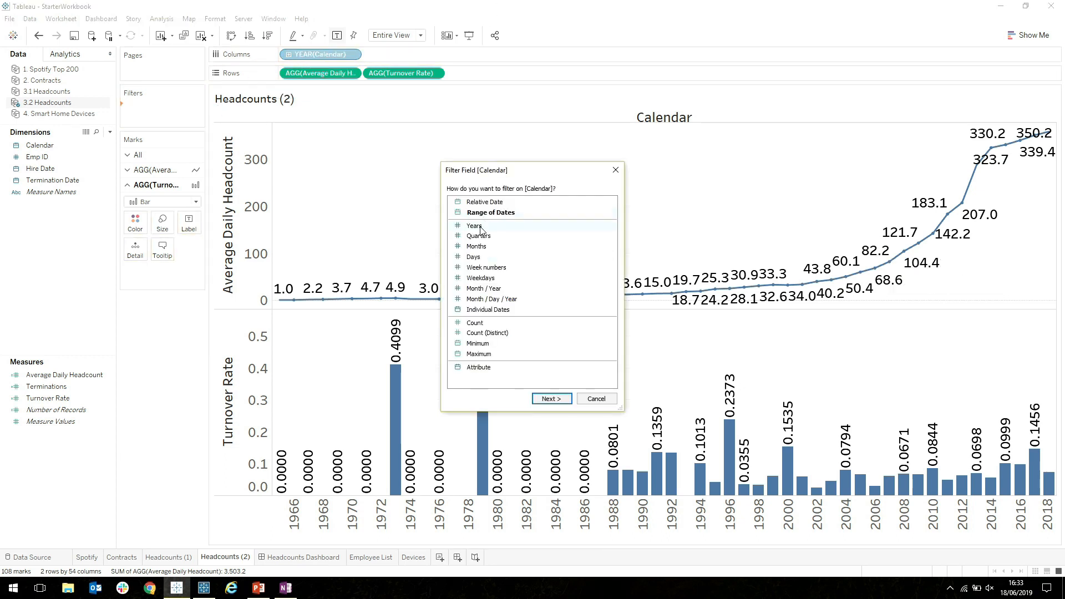
double_click(484, 203)
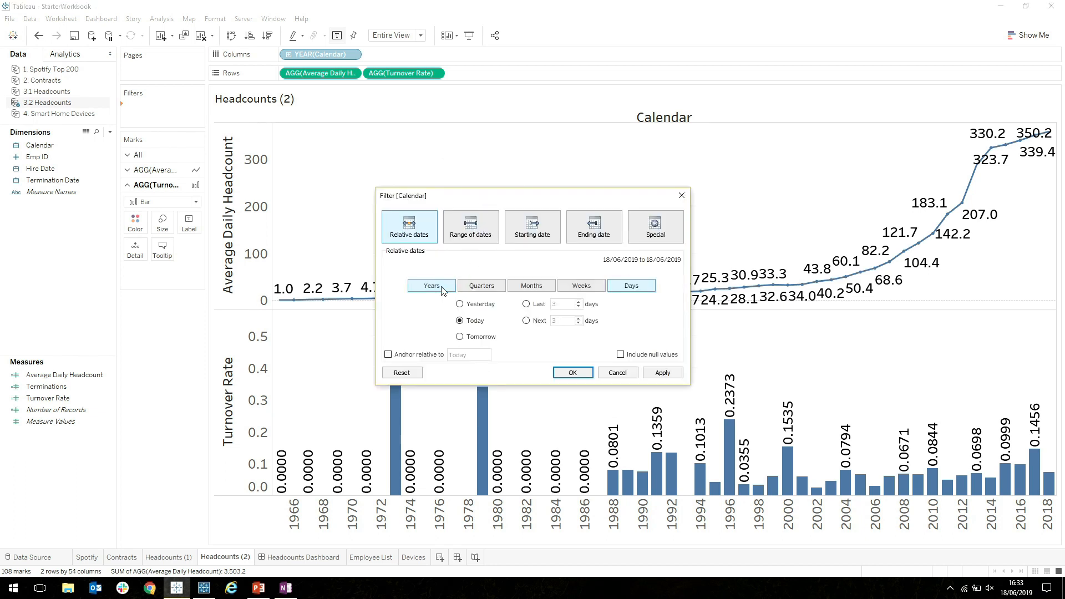
left_click(538, 305)
type("10")
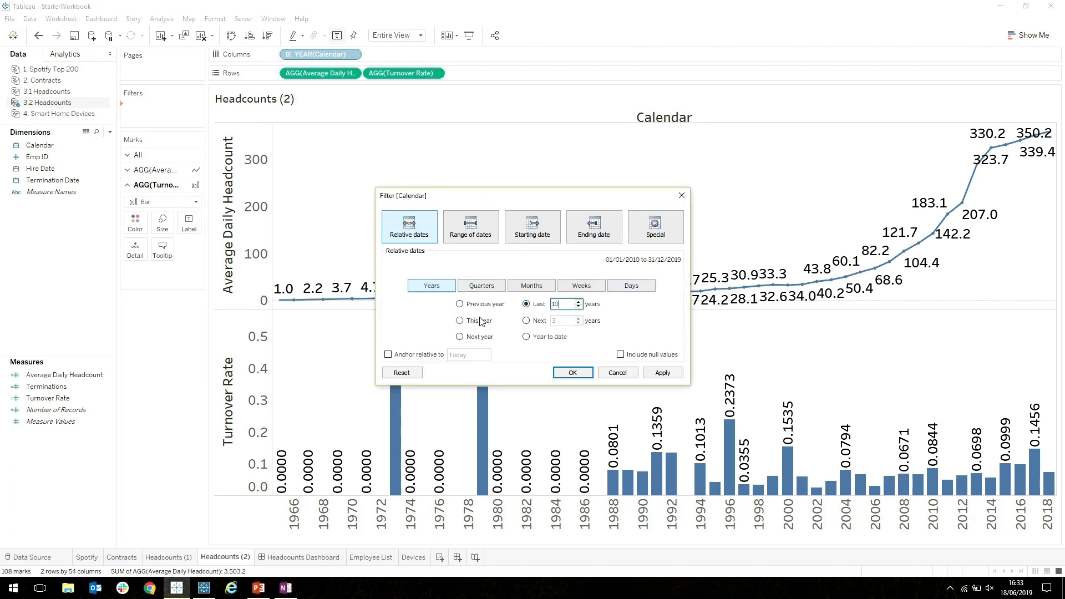
left_click(572, 372)
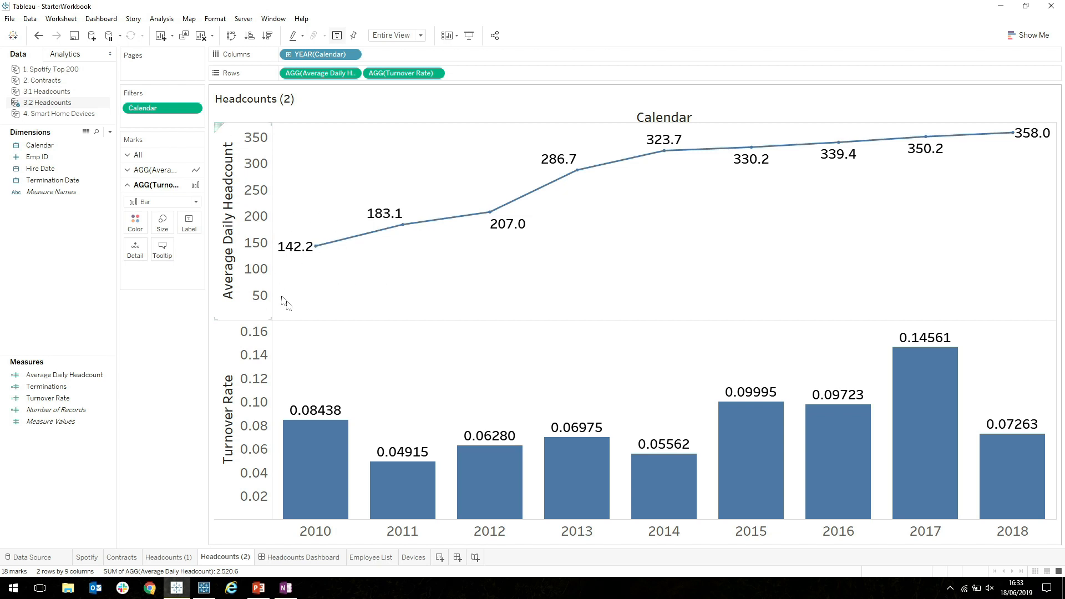
mouse_move(283, 243)
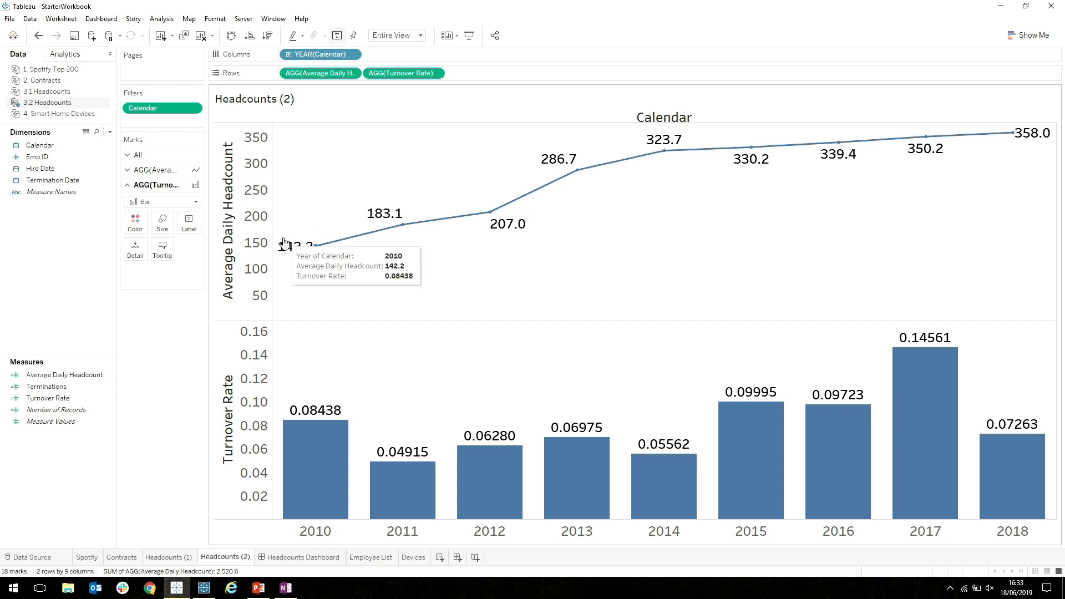
- Switch to the Scaffolding.pptx presentation in PowerPoint, start the slide show from slide 30 and advance one slide
left_click(256, 588)
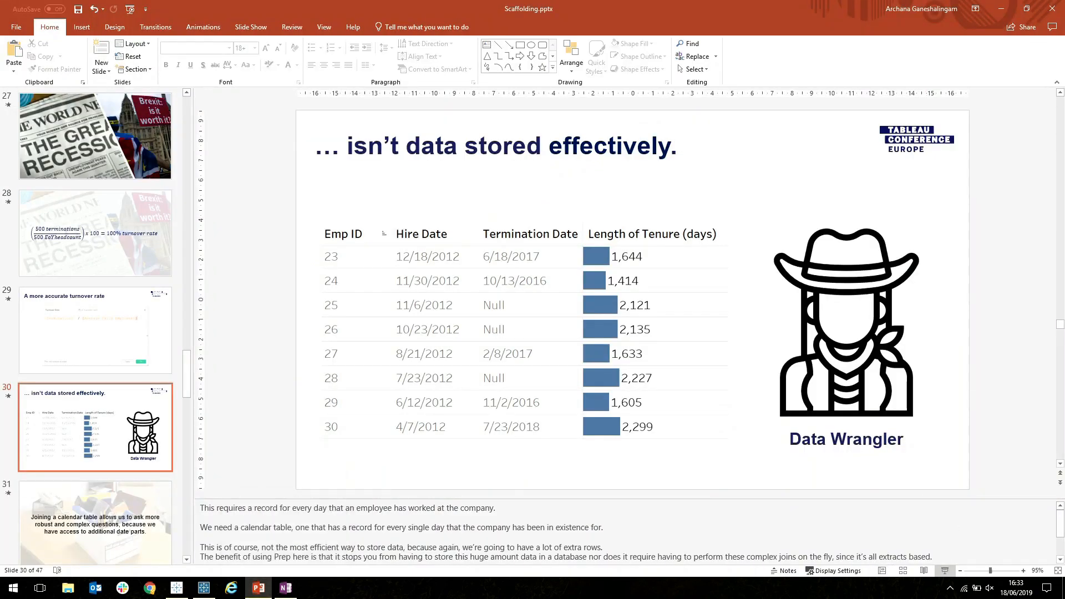
left_click(945, 570)
key("Right")
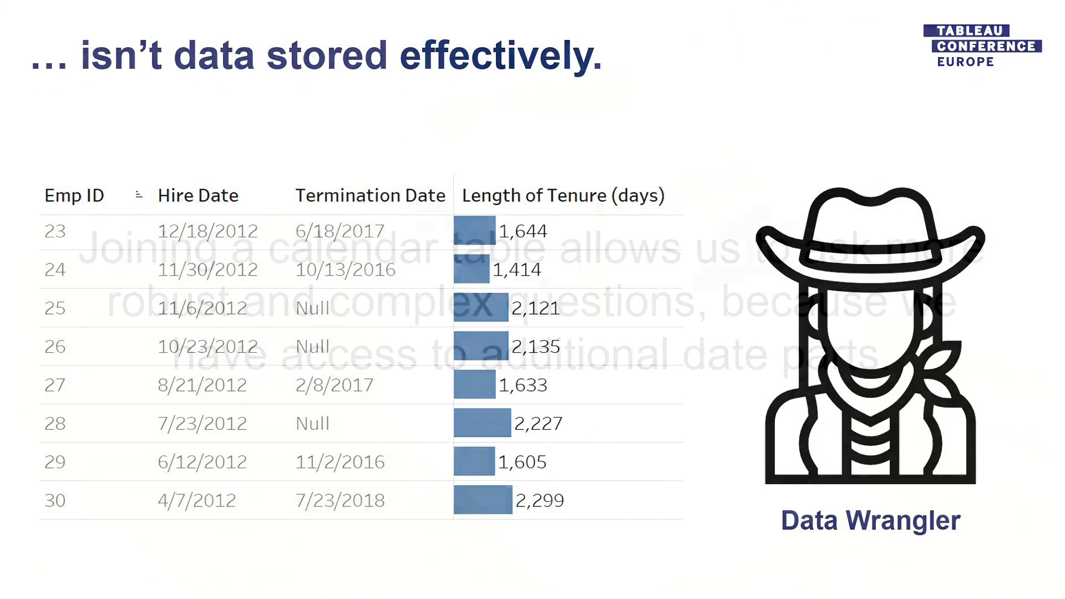
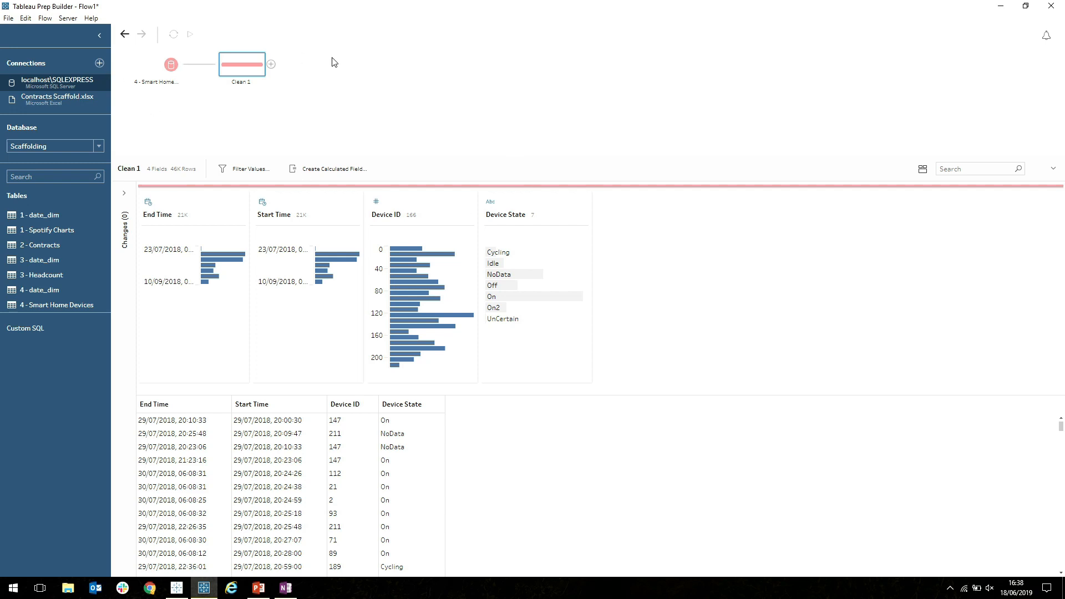
- Create a calculated field named Duration in Clean 1 as DATEDIFF('second', [Start Time], [End Time])
left_click(323, 168)
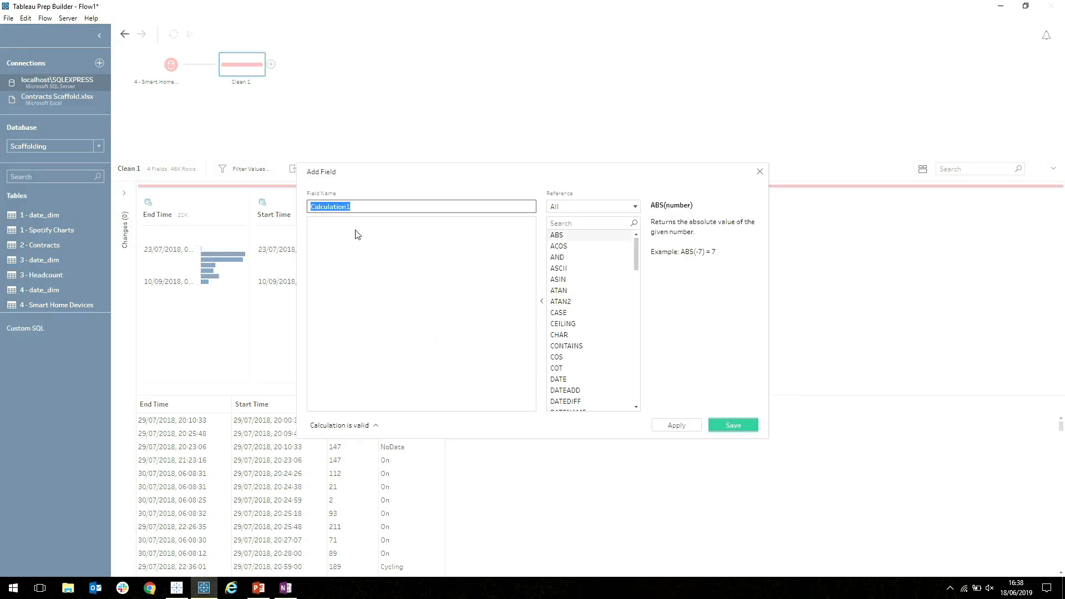
type("Dur")
left_click(345, 243)
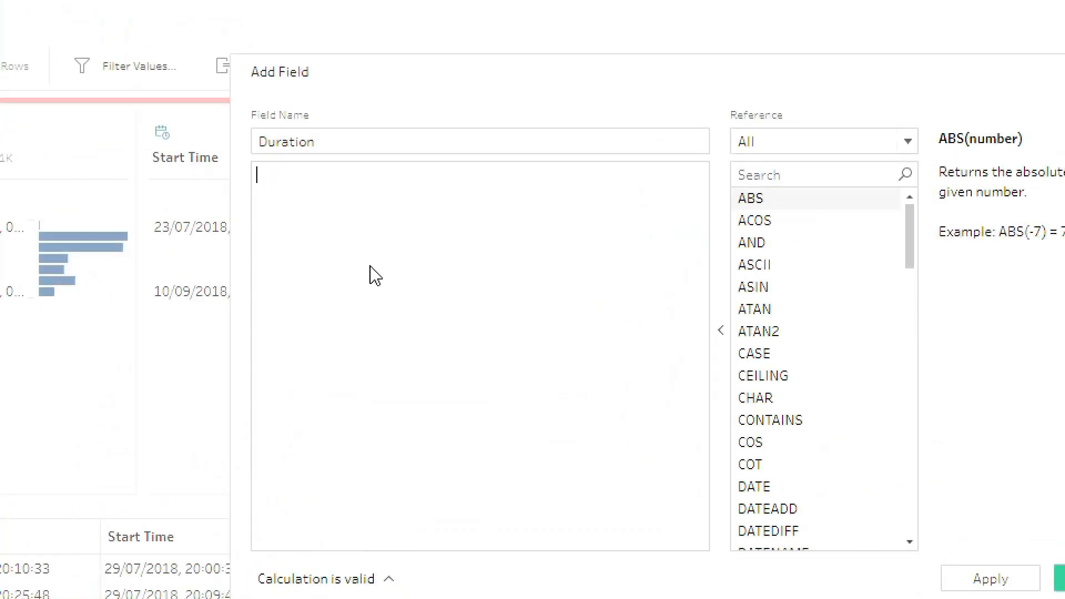
type("DA")
key("Down")
key("Down")
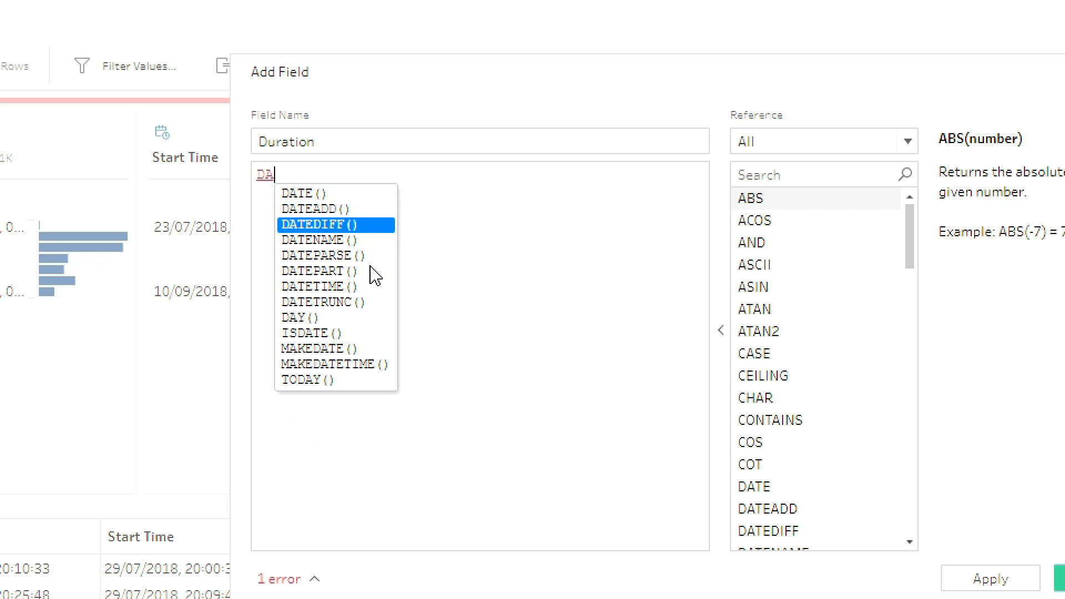
key("Return")
type("'second'")
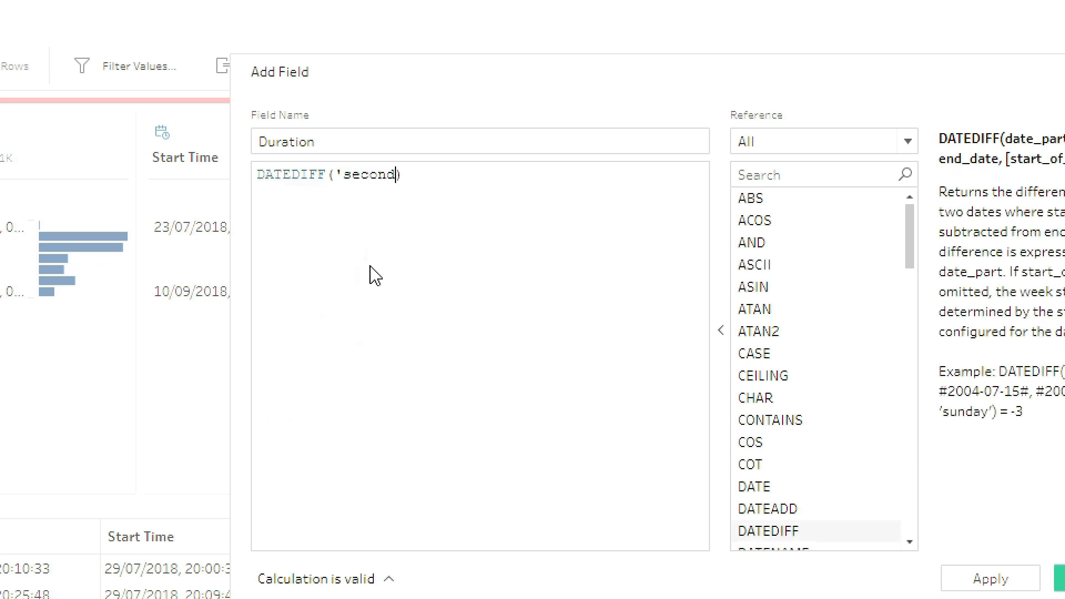
type(", star")
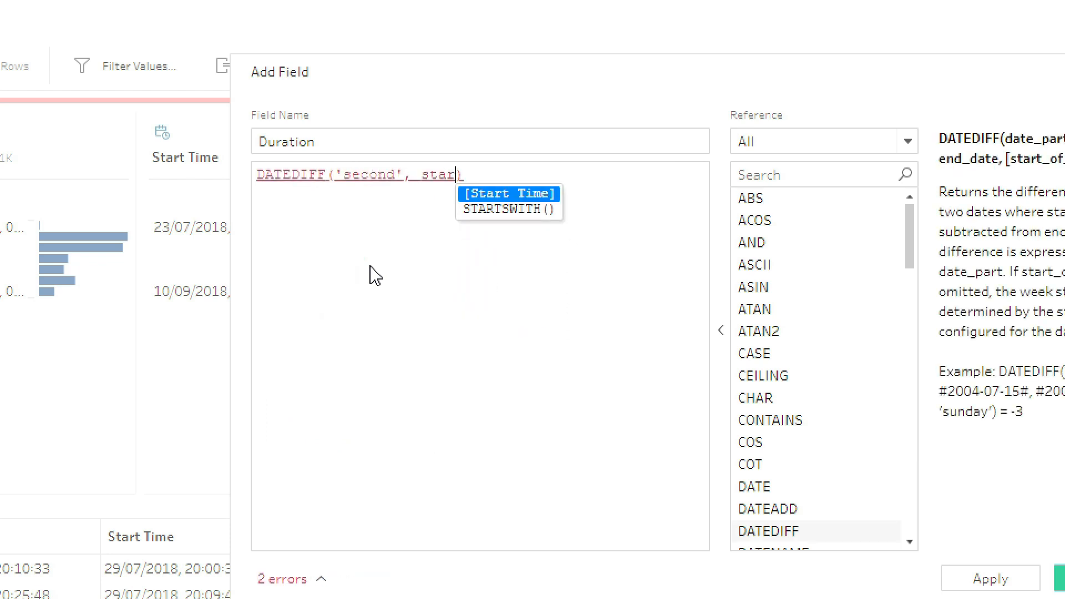
key("Return")
type(", end")
key("Return")
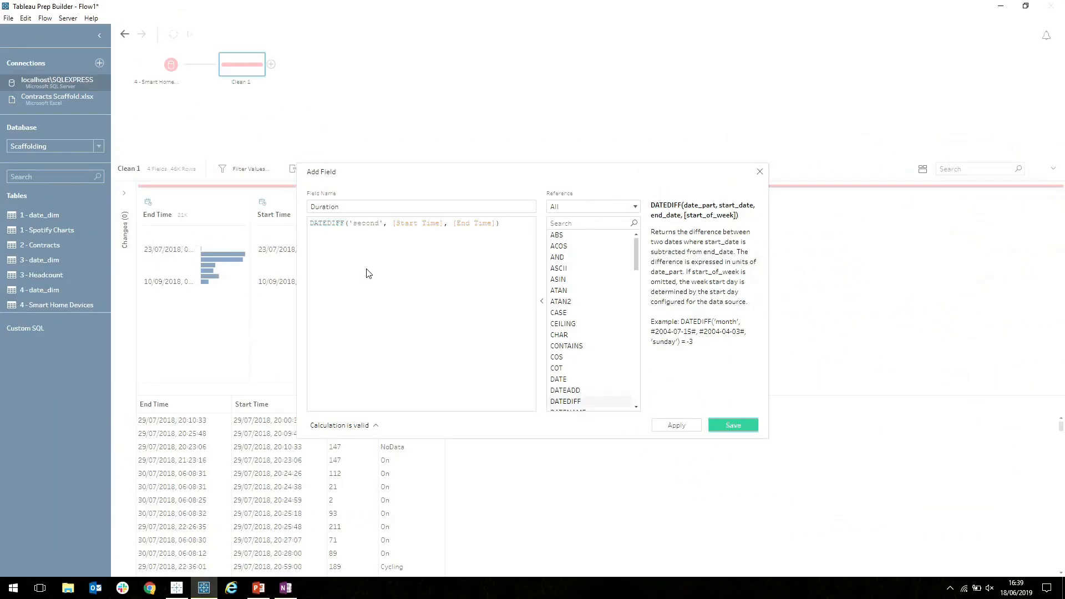
left_click(733, 426)
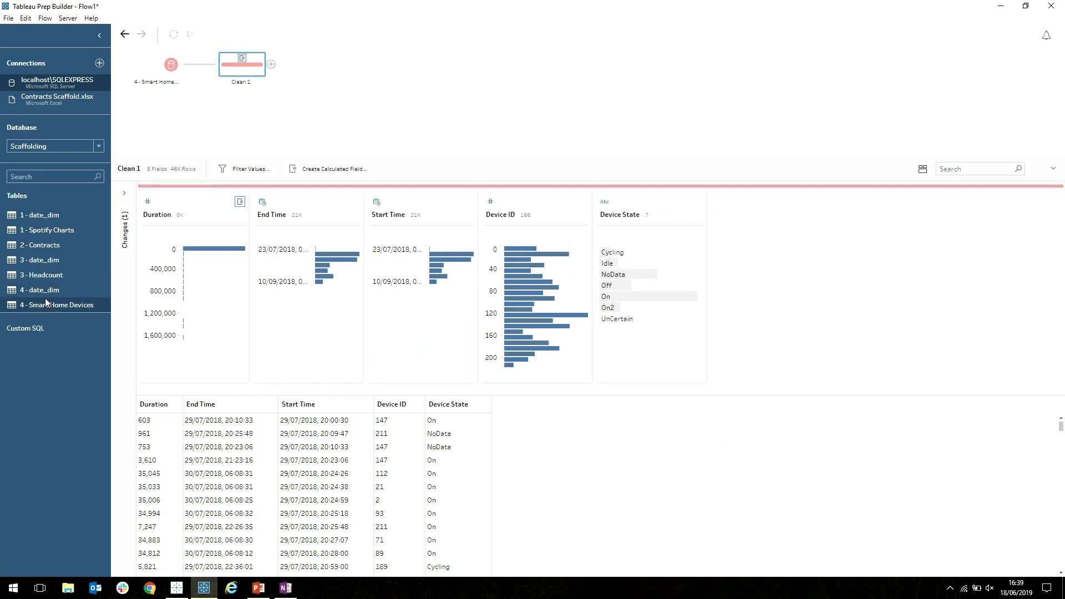
- Add the 4 - date_dim table to the flow as a separate input and attach a cleaning step to it
left_click_drag(41, 290, 185, 114)
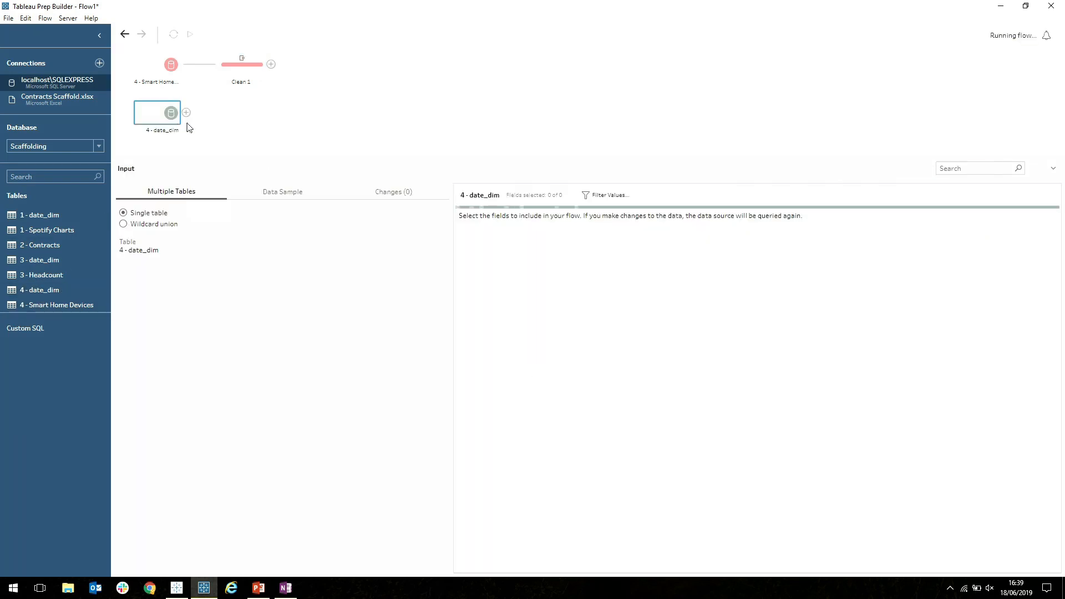
left_click(187, 113)
left_click(217, 129)
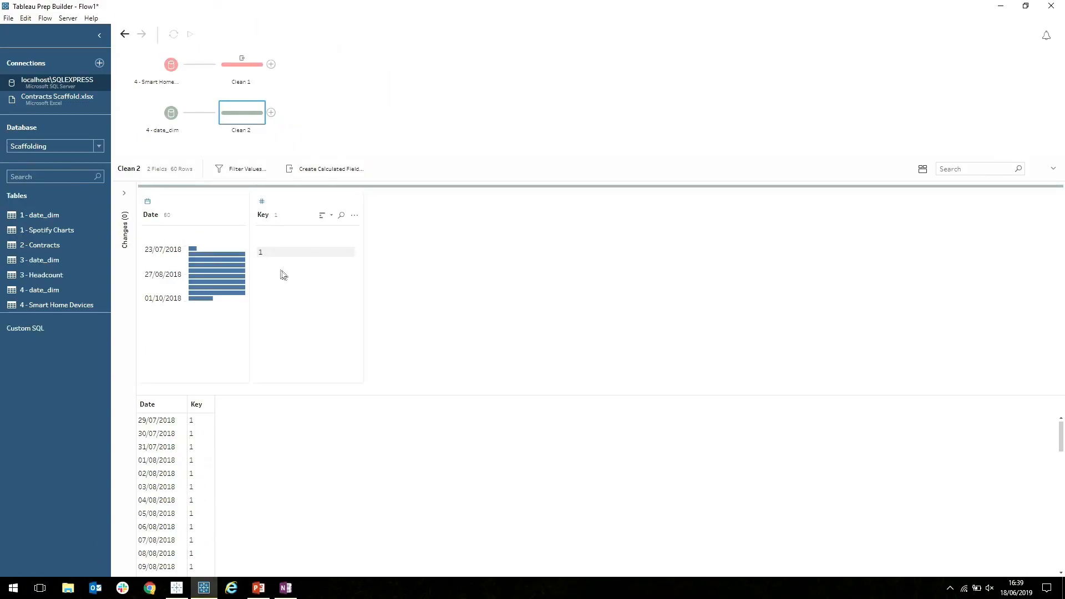
- Create a calculated field named Key with the value 1 in the Clean 1 step
left_click(246, 65)
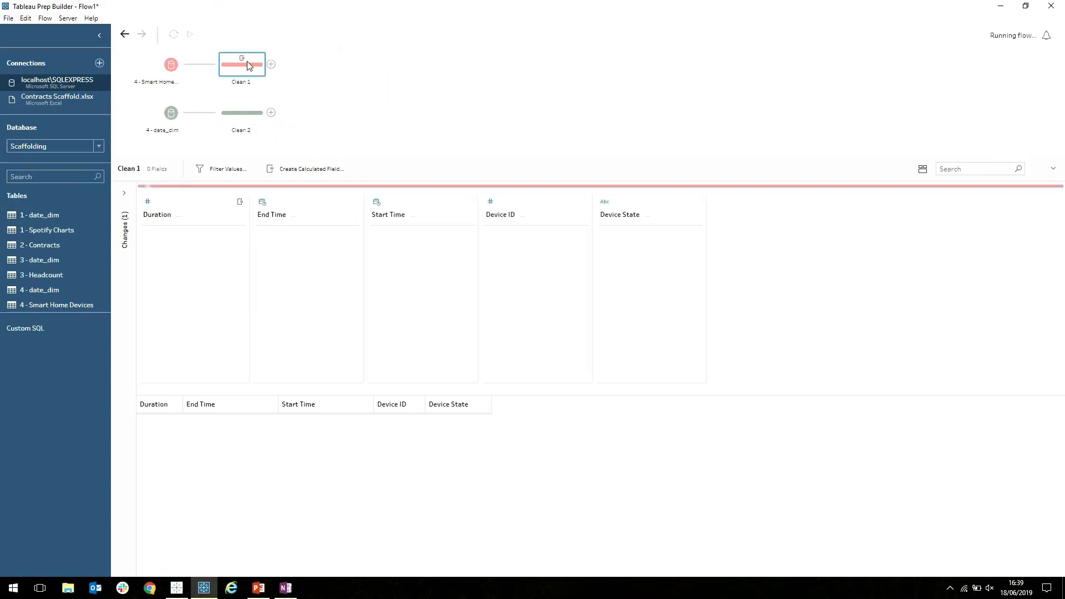
left_click(320, 168)
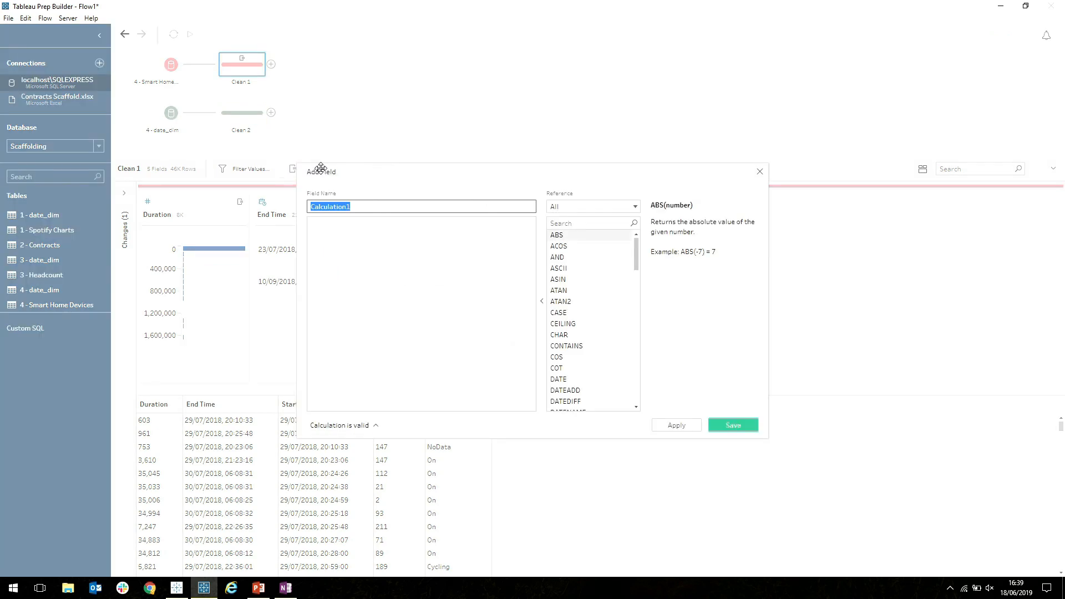
type("Key")
left_click(354, 255)
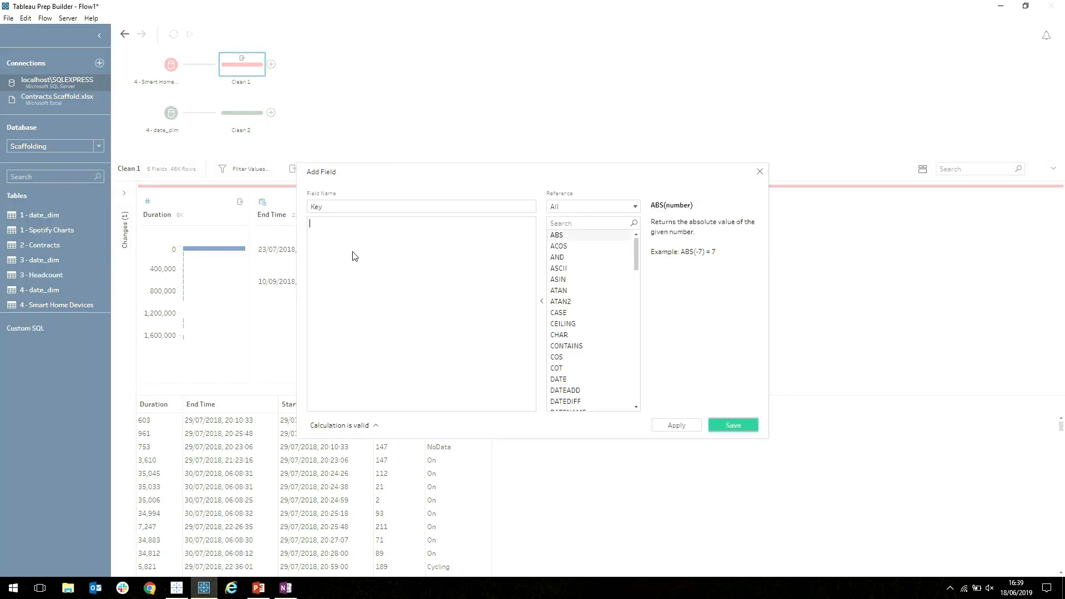
left_click(737, 425)
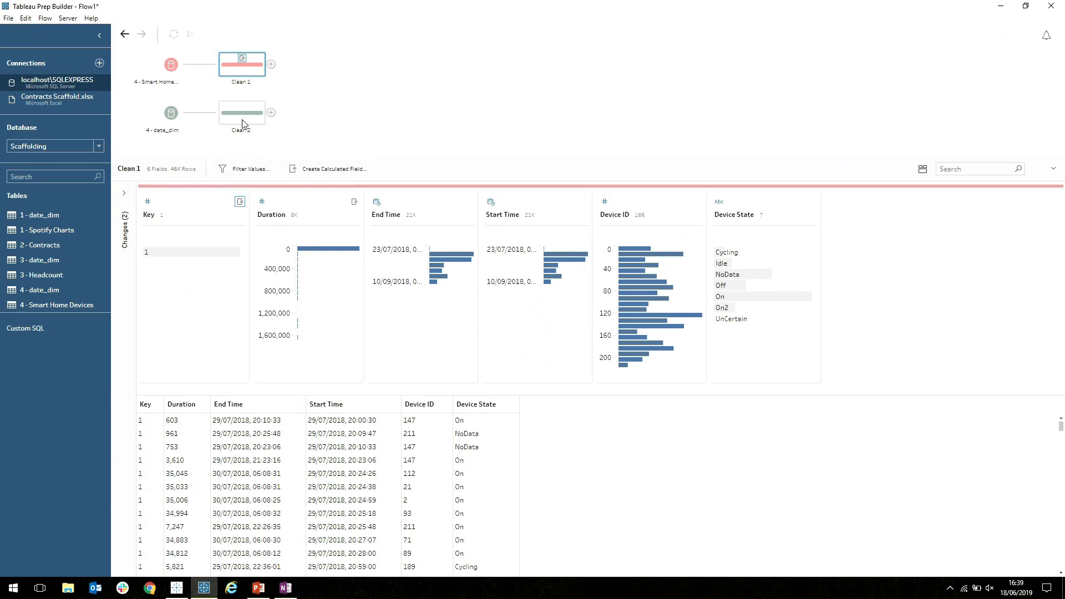
- Join Clean 2 to Clean 1 on Key and add a cleaning step after the join
left_click_drag(244, 112, 269, 64)
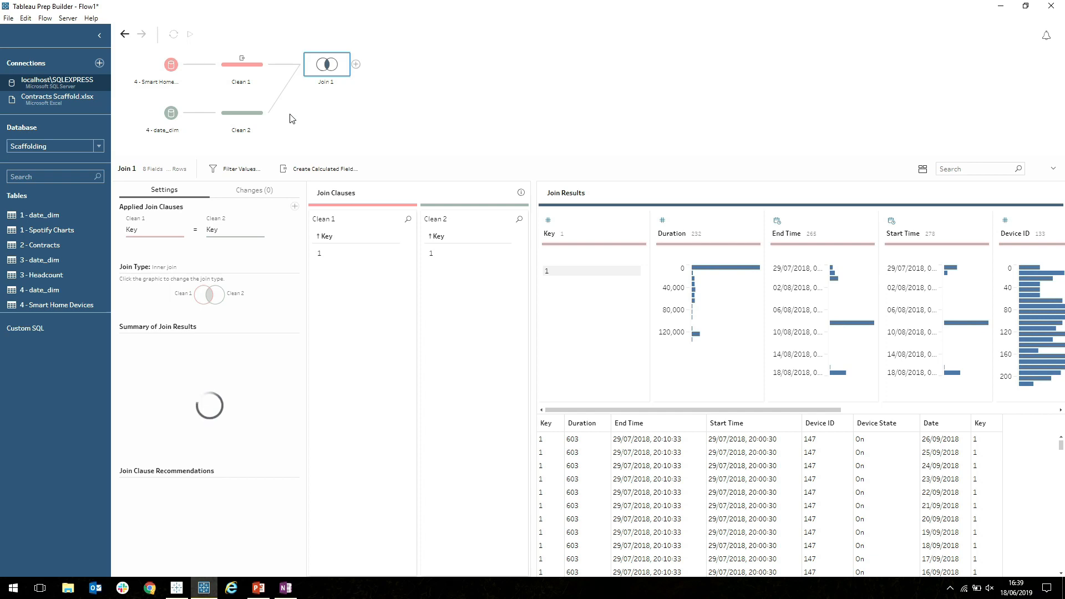
left_click(355, 65)
left_click(383, 80)
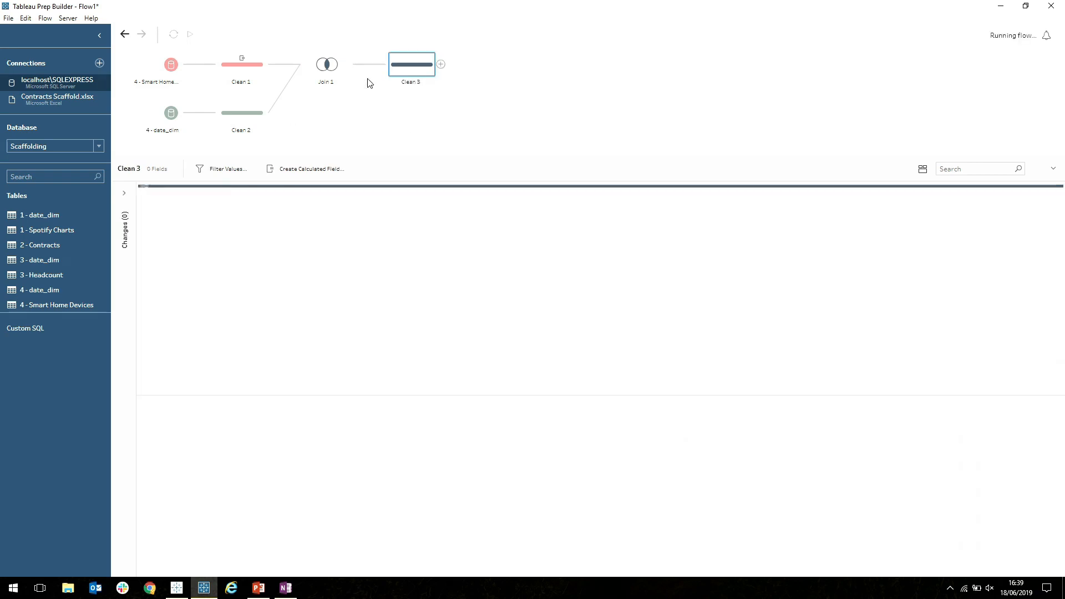
- Filter Clean 3 with DATETRUNC('day',[Start Time]) <= [Date] AND [Date] <= DATETRUNC('day',[End Time])
left_click(227, 168)
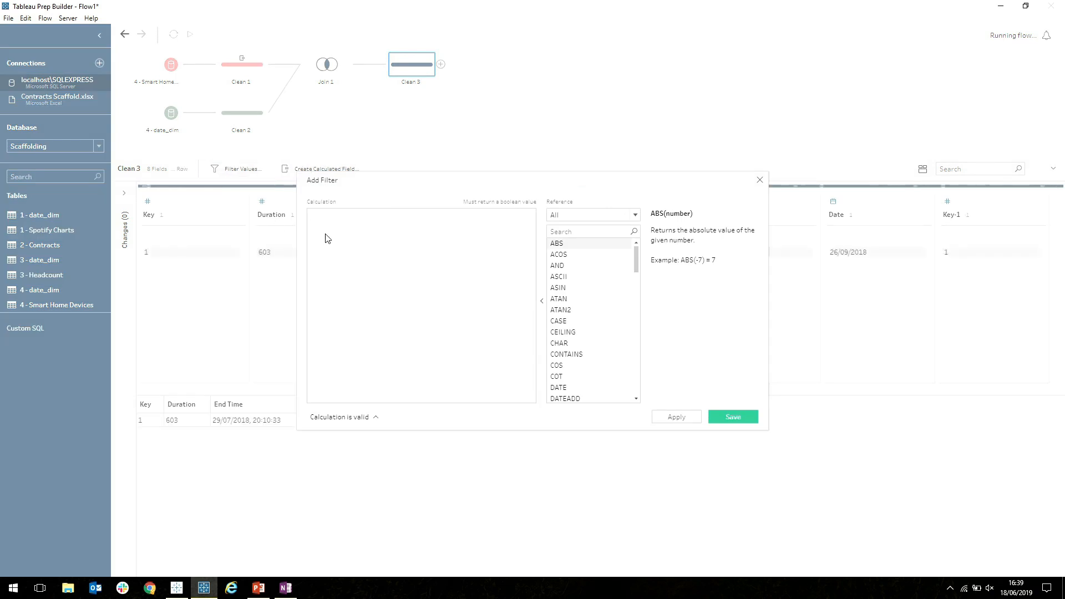
type("//filterda")
key("ctrl+a")
type("DATETRUNC('day',[Start Time]) <= [Date] AND [Date] <= DATETRUNC('day',[End Time])")
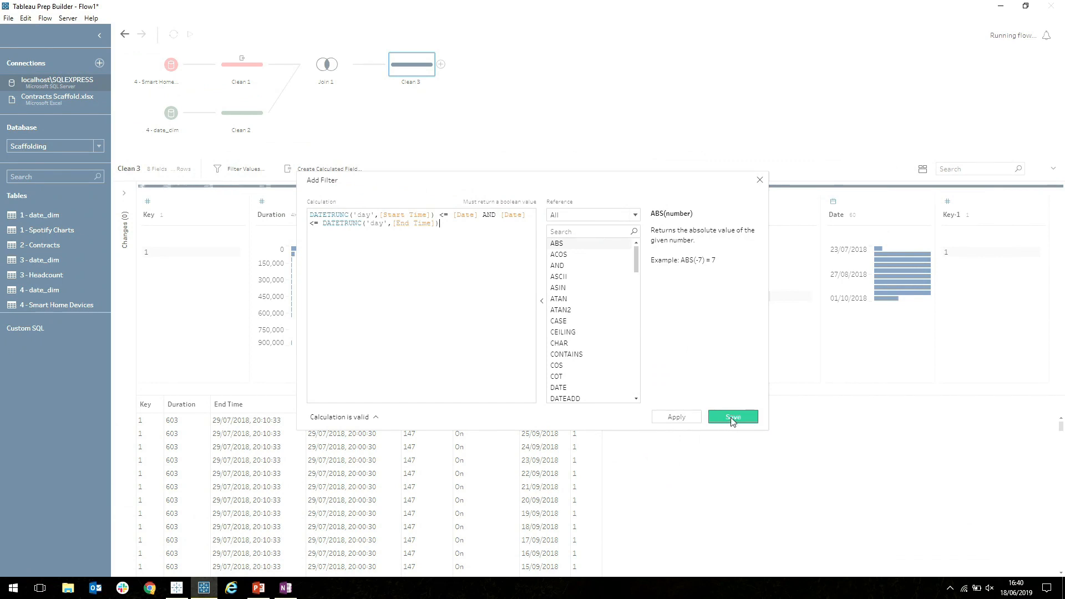
left_click(733, 417)
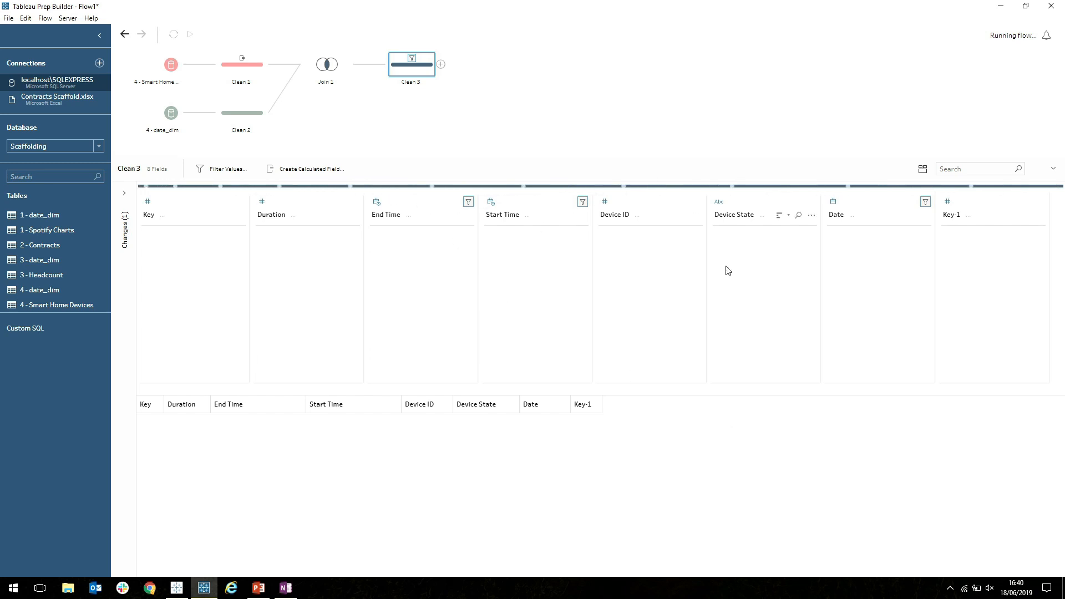
- Remove the Key and Key-1 fields from the Clean 3 step
left_click(980, 207)
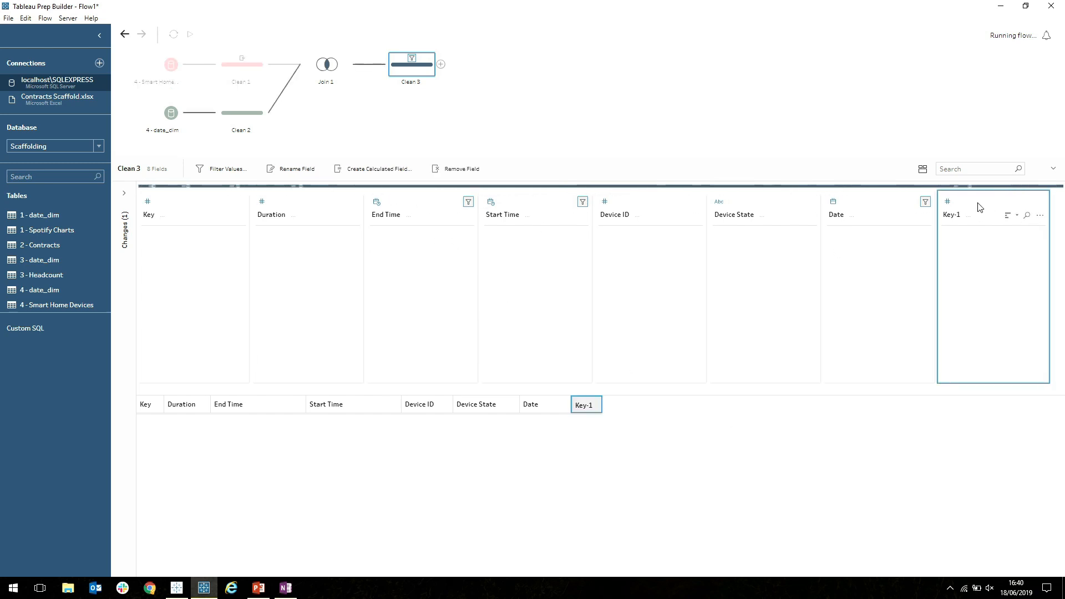
left_click(185, 205, "ctrl")
right_click(185, 206)
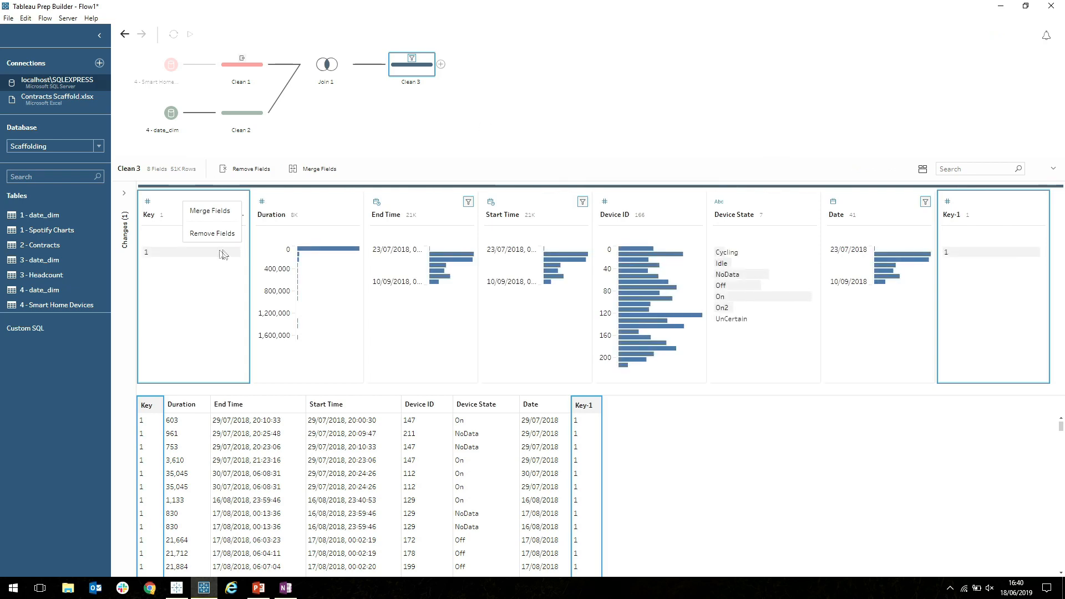
left_click(202, 233)
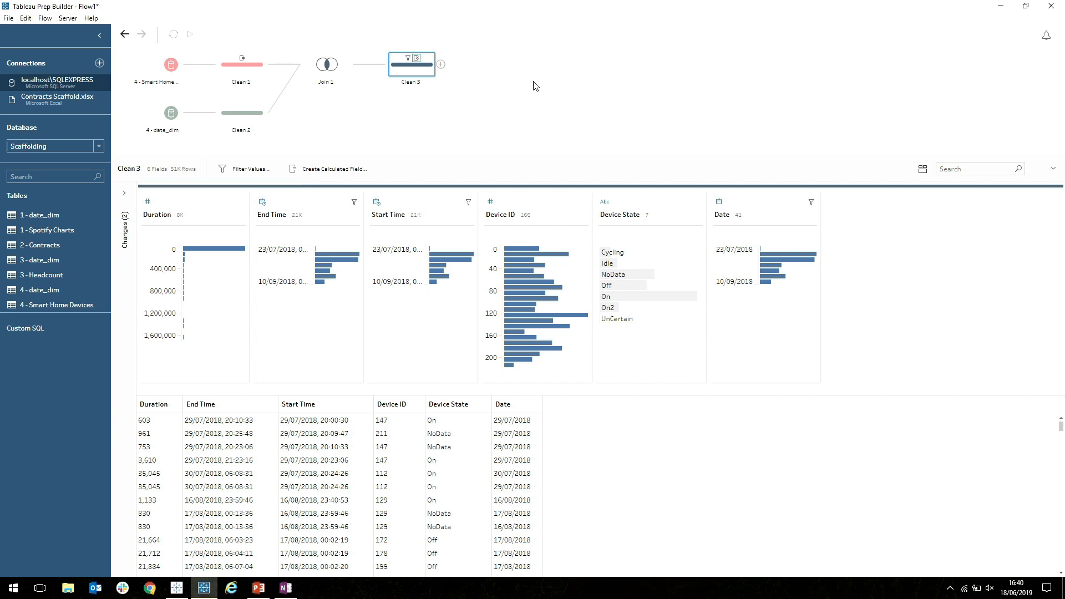
- Create the calculated field Duration on the Start Date: Duration for same-day records, seconds from Start Time to midnight when Date is the start day, else 0
left_click(313, 173)
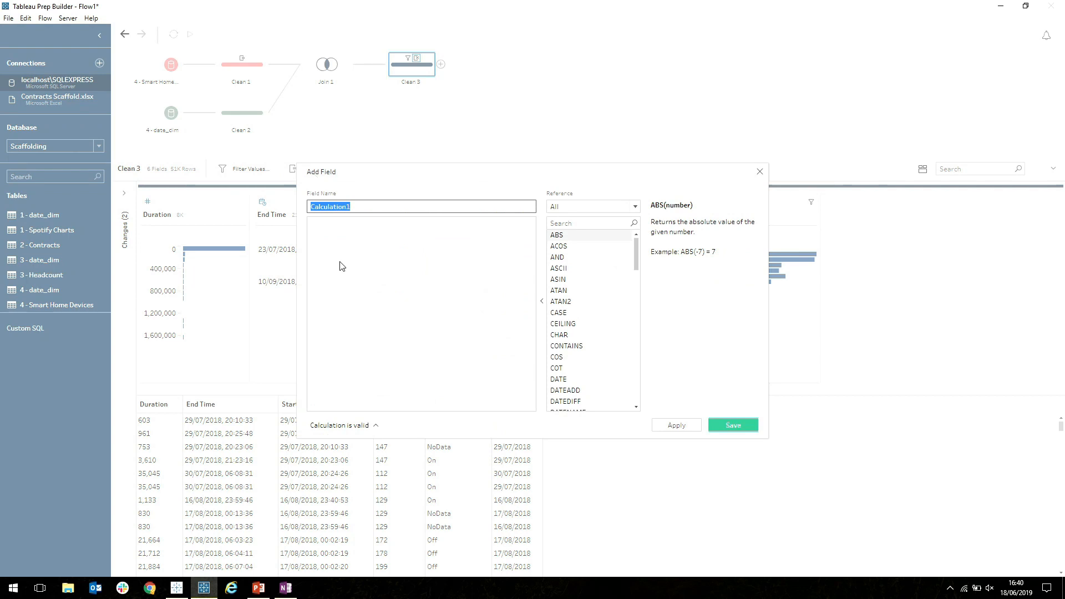
type("St")
type("uration on the Start Date")
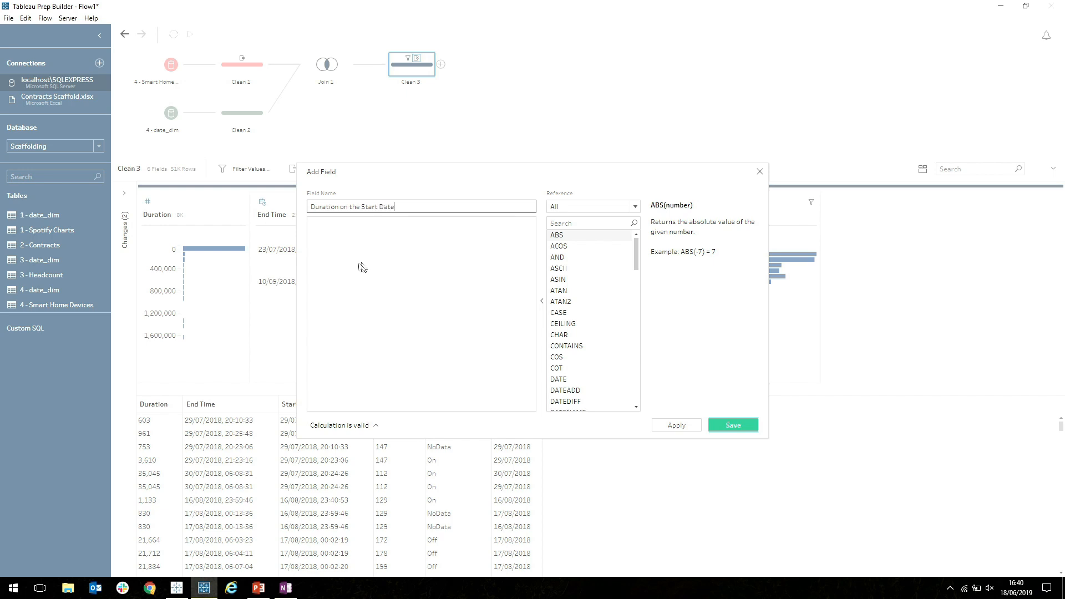
left_click(408, 266)
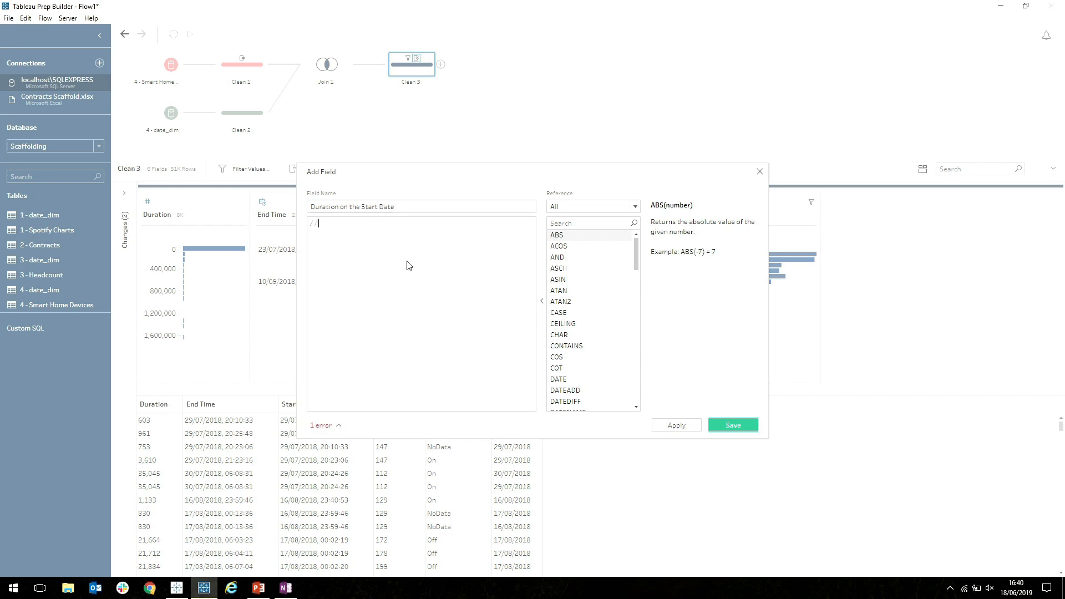
type("start")
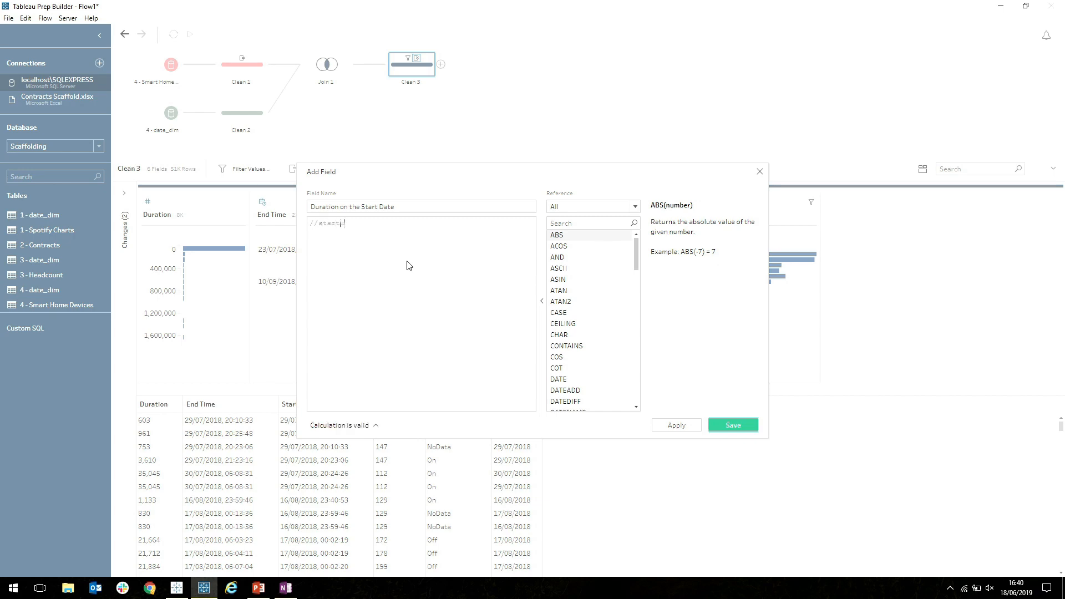
type("duration")
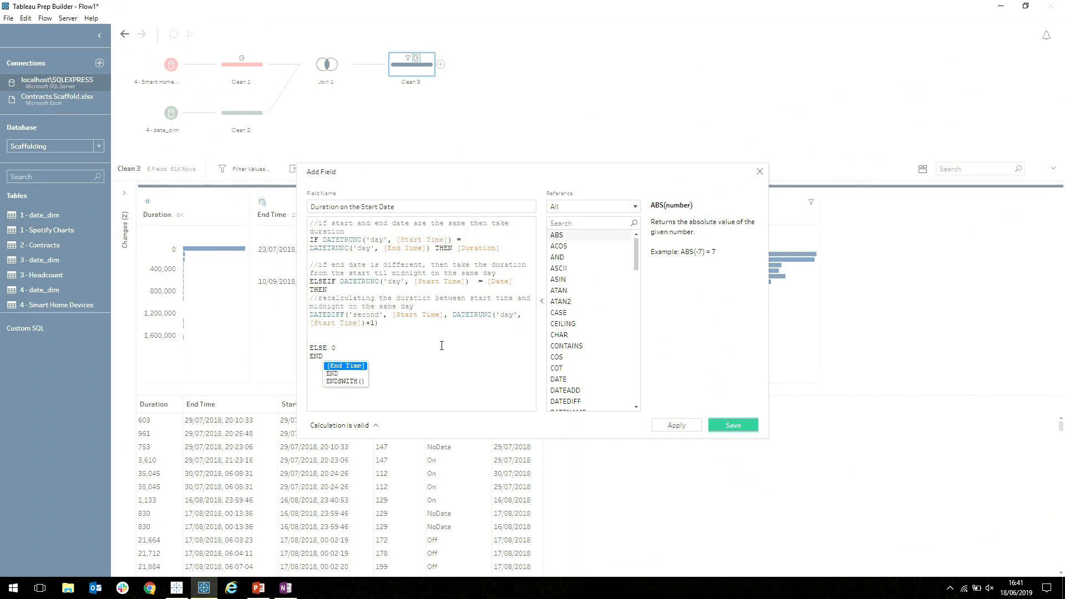
left_click(733, 425)
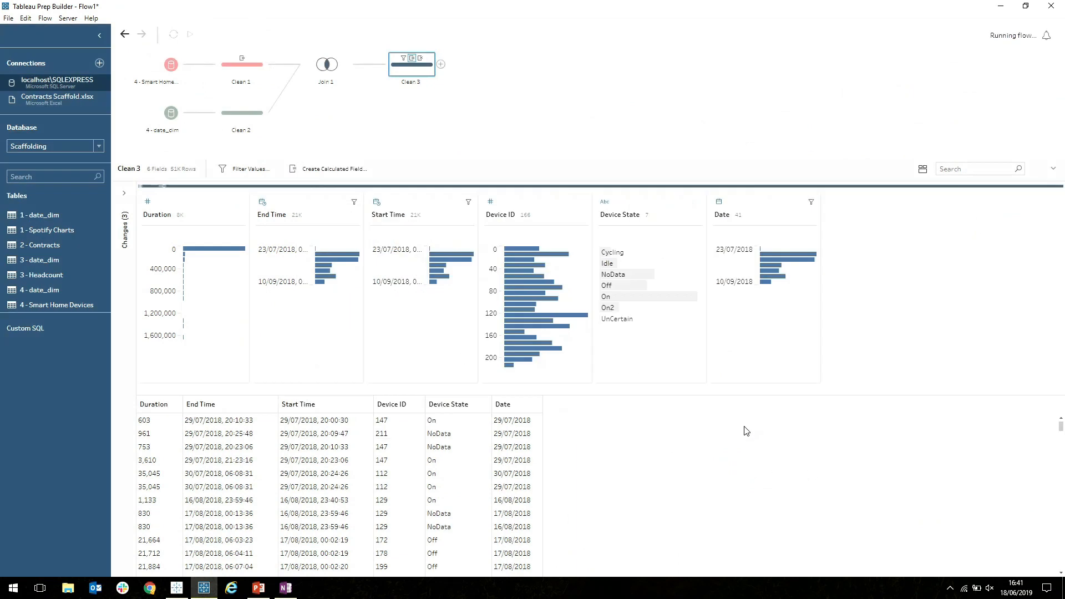
- Create the calculated field Duration in Between, returning 86400 when Date falls strictly between the Start Time and End Time days, else 0
left_click(330, 169)
type("Duration")
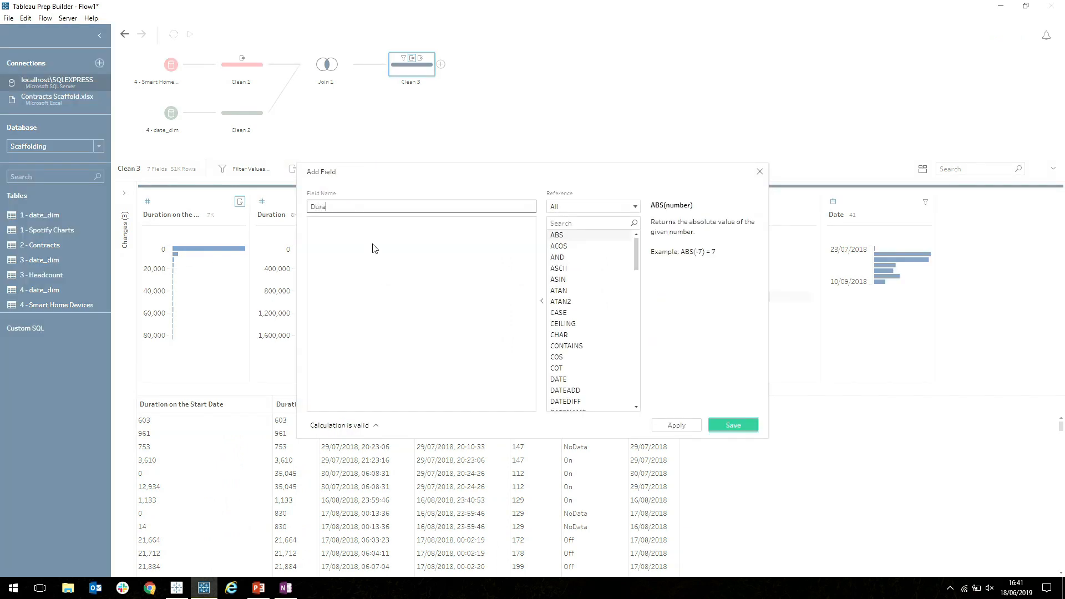
left_click(312, 207)
type("tion in Between")
left_click(357, 249)
type("//dayd")
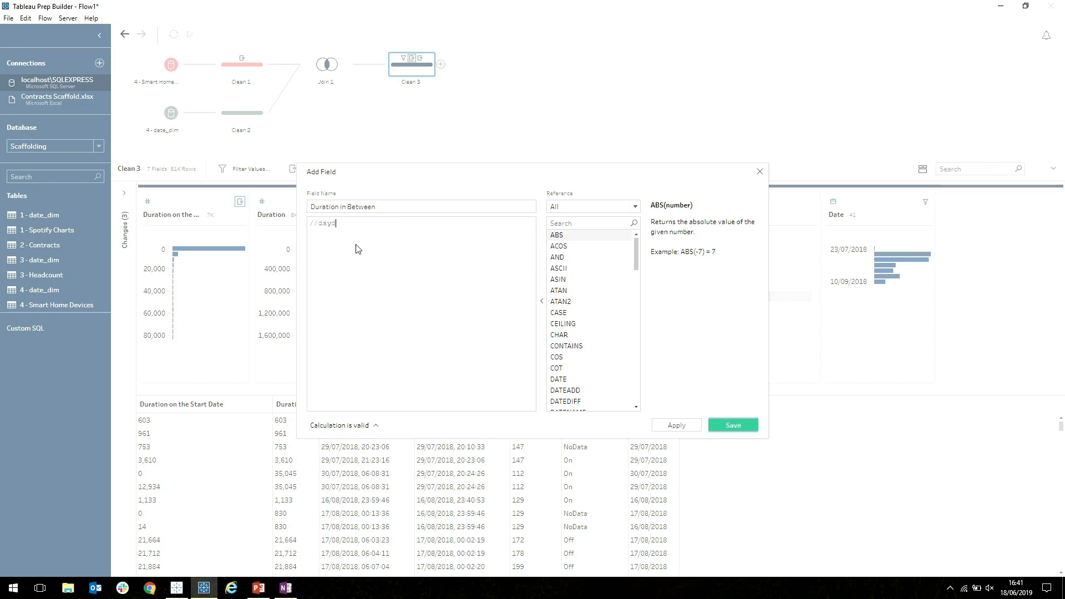
type("uratio")
key("ctrl+a")
type("//for every full day 'in between' add 24hrs = 86400s IF DATETRUNC('day',[Start Time]) < [Date] AND [Date] < DATETRUNC('day',[End Time]) THEN 86400 ELSE 0 END")
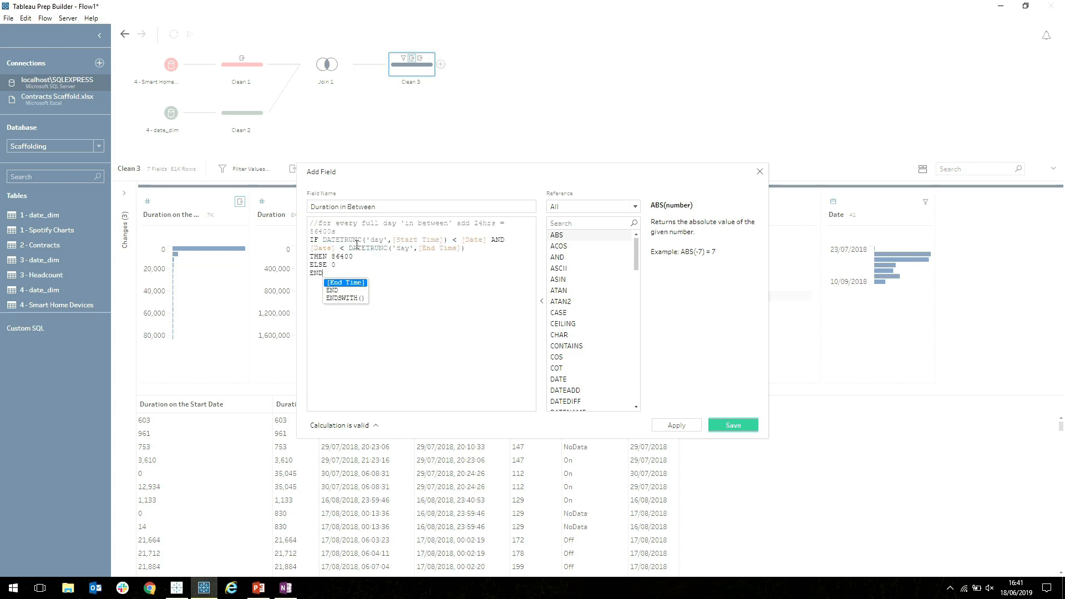
double_click(342, 256)
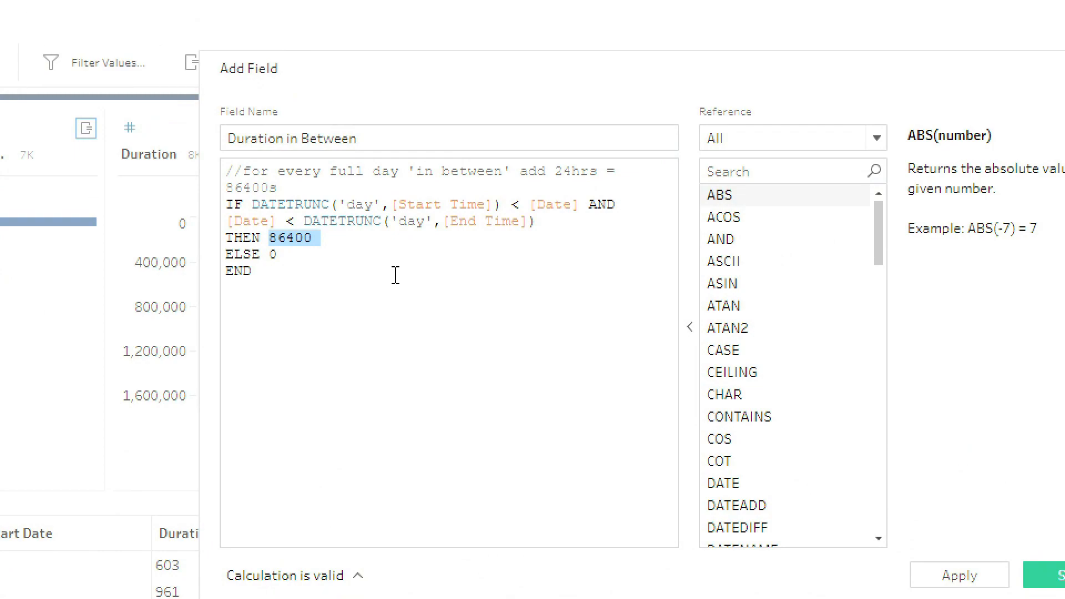
left_click(429, 334)
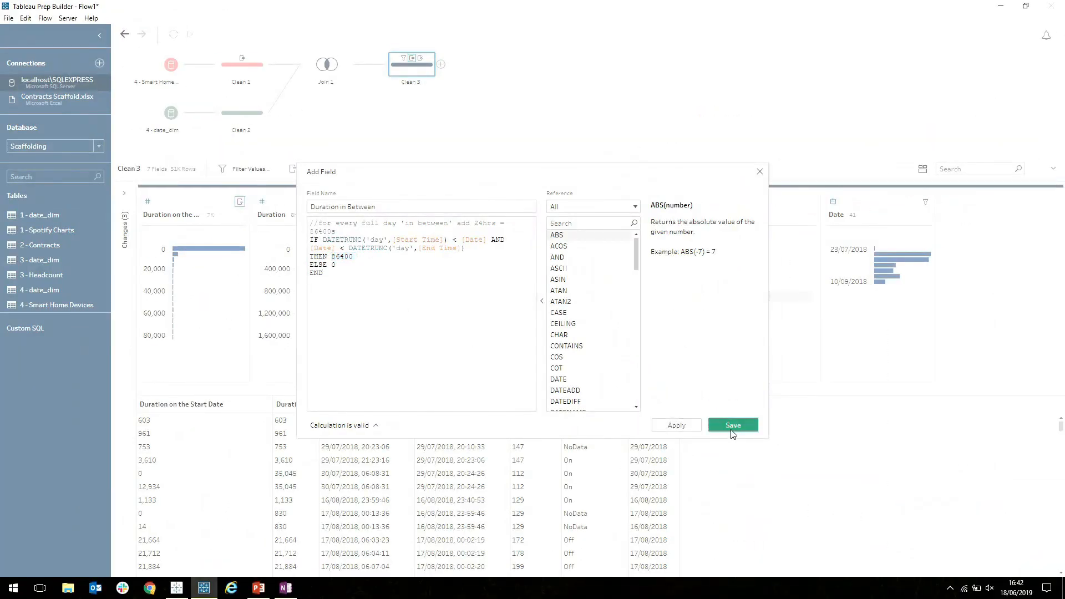
left_click(732, 425)
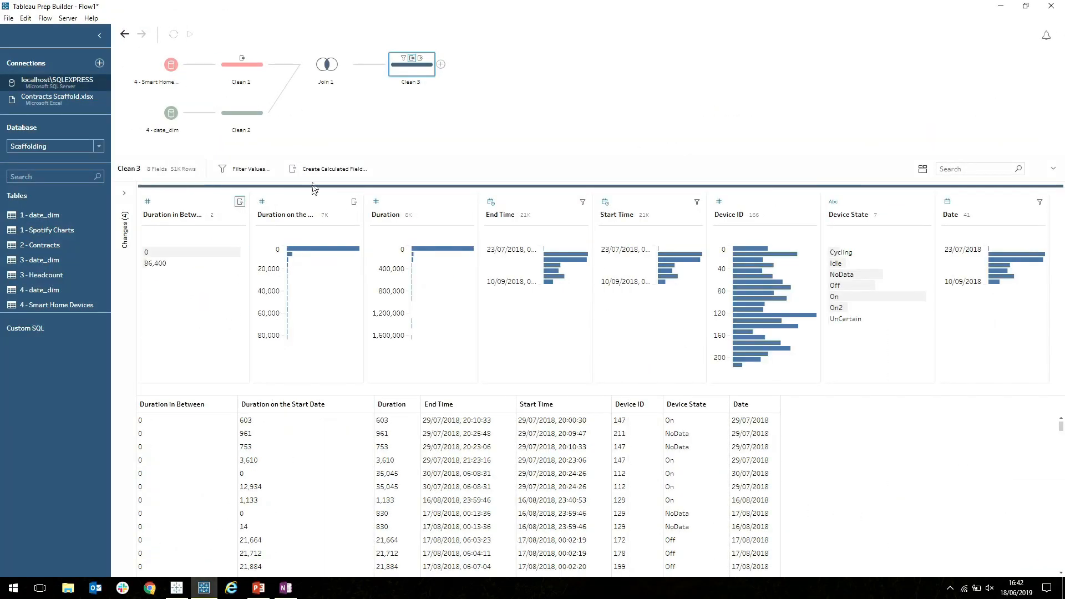
- Create the calculated field Duration on the End Date: 0 for same-day records, seconds from midnight to End Time when Date is the end day, else 0
left_click(331, 168)
type("Dura")
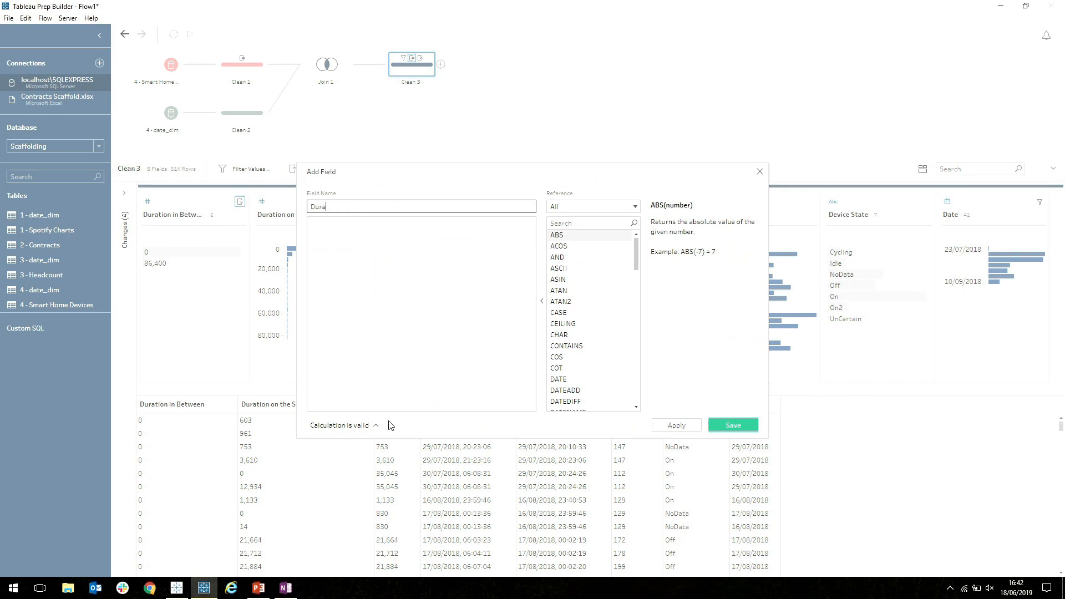
type("tion on the End Date")
left_click(387, 271)
type("//enddur")
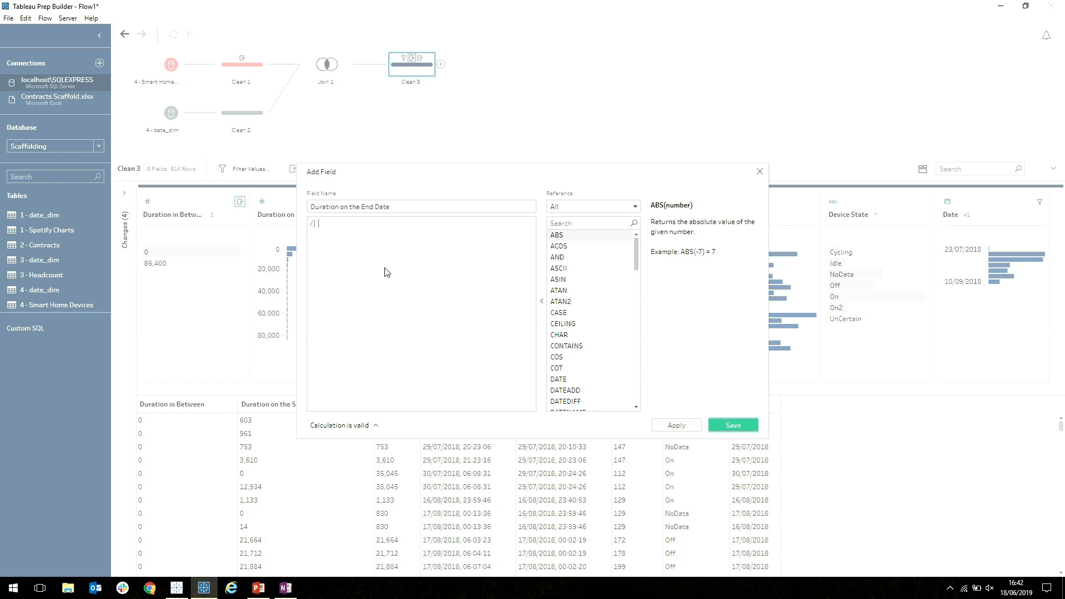
type("ati")
key("BackSpace")
key("BackSpace")
key("BackSpace")
key("BackSpace")
key("BackSpace")
key("BackSpace")
key("BackSpace")
key("BackSpace")
key("BackSpace")
key("BackSpace")
key("BackSpace")
type("//enddurati")
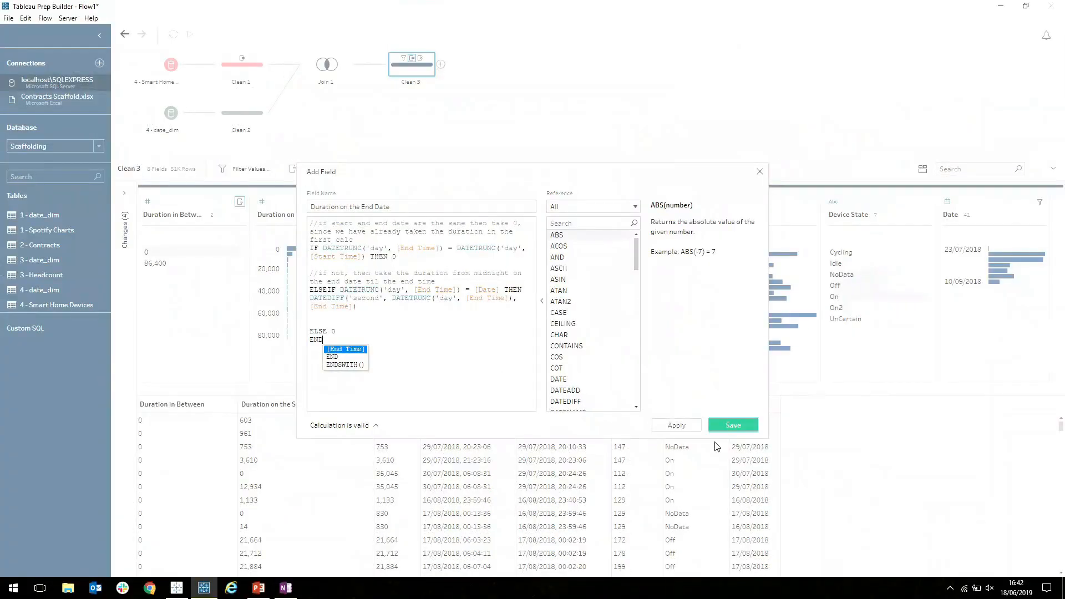
left_click(733, 426)
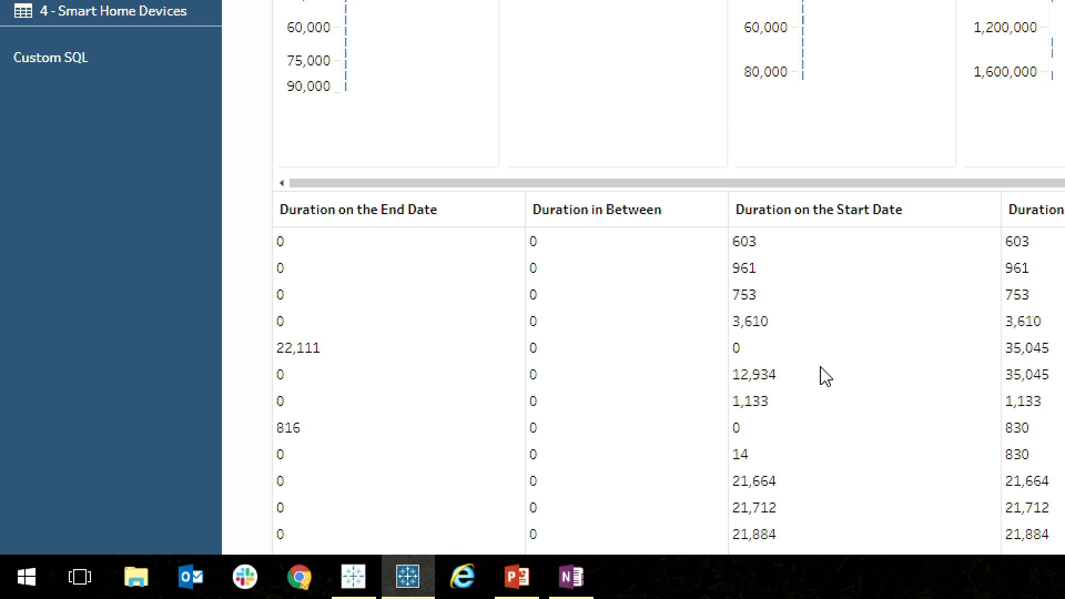
- Create the calculated field Total Duration as [Duration on the Start Date] + [Duration in Between] + [Duration on the End Date]
left_click(649, 0)
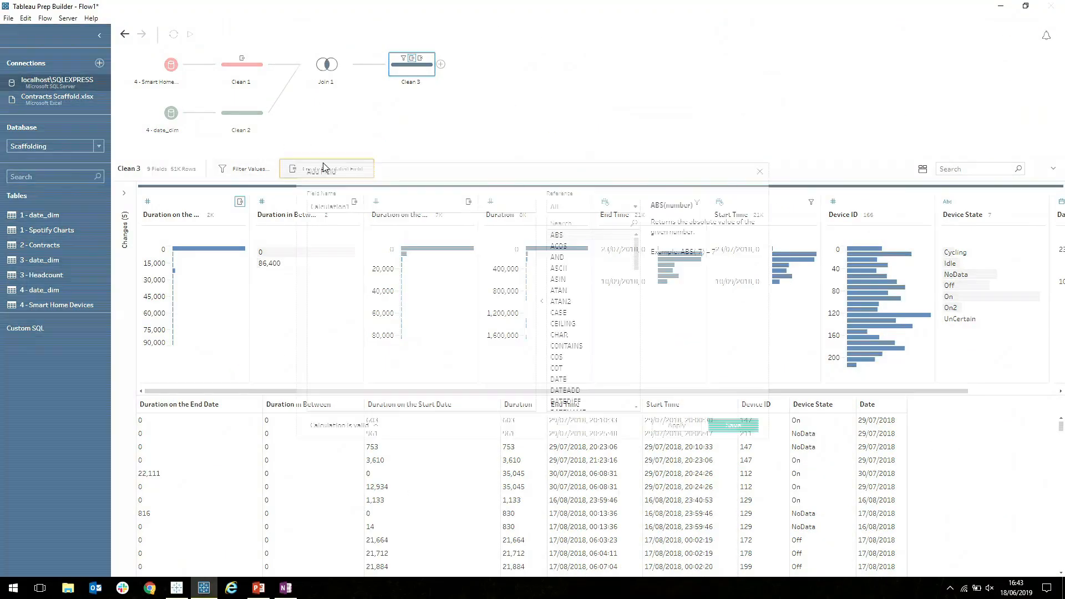
type("Total ")
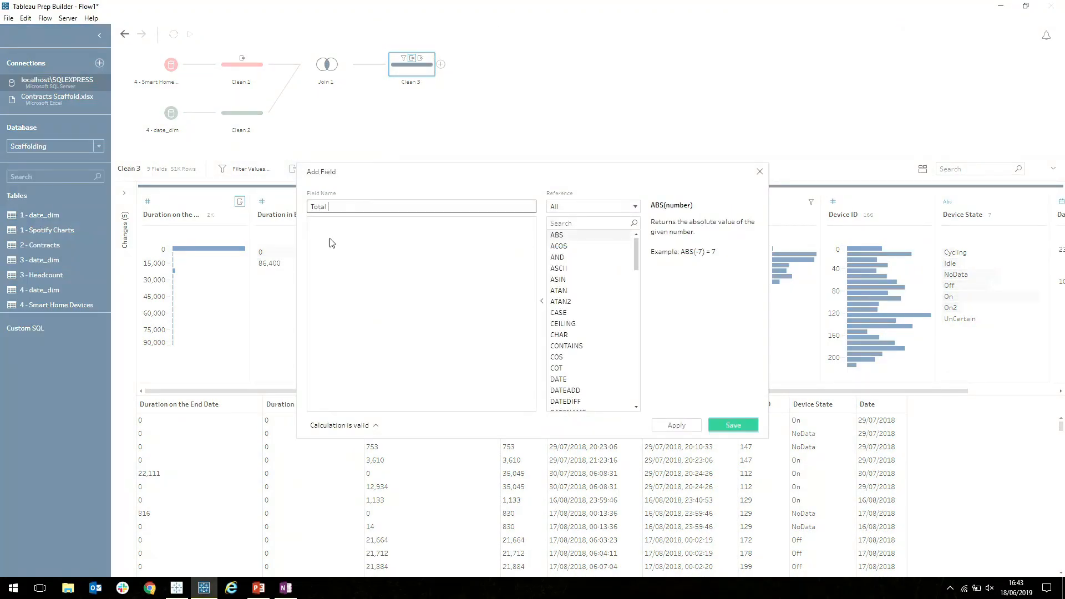
type("Duration")
left_click(350, 258)
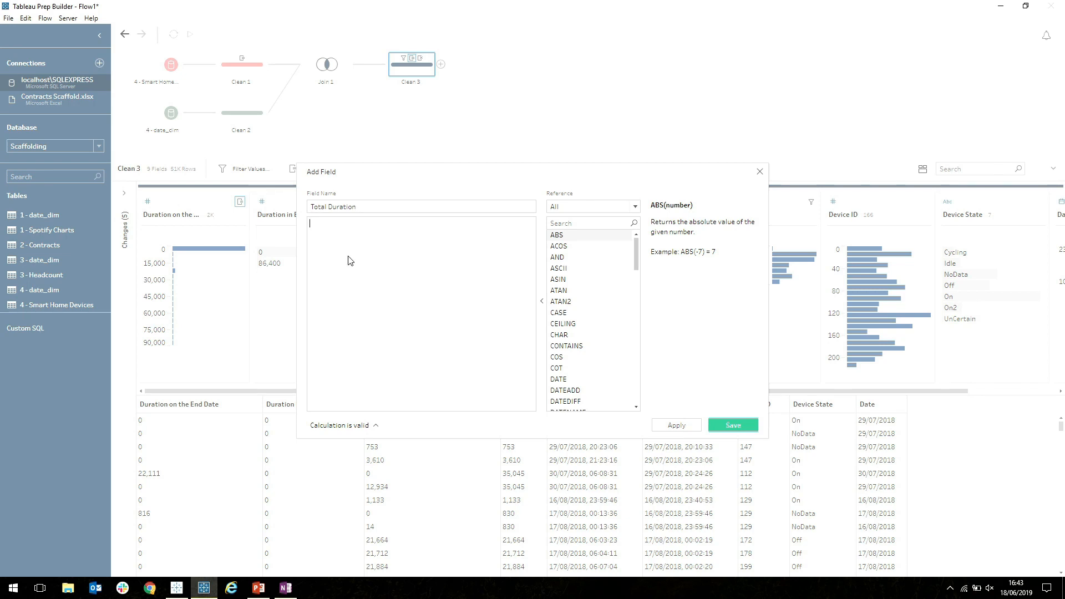
type("dura")
key("Down")
key("Down")
key("Down")
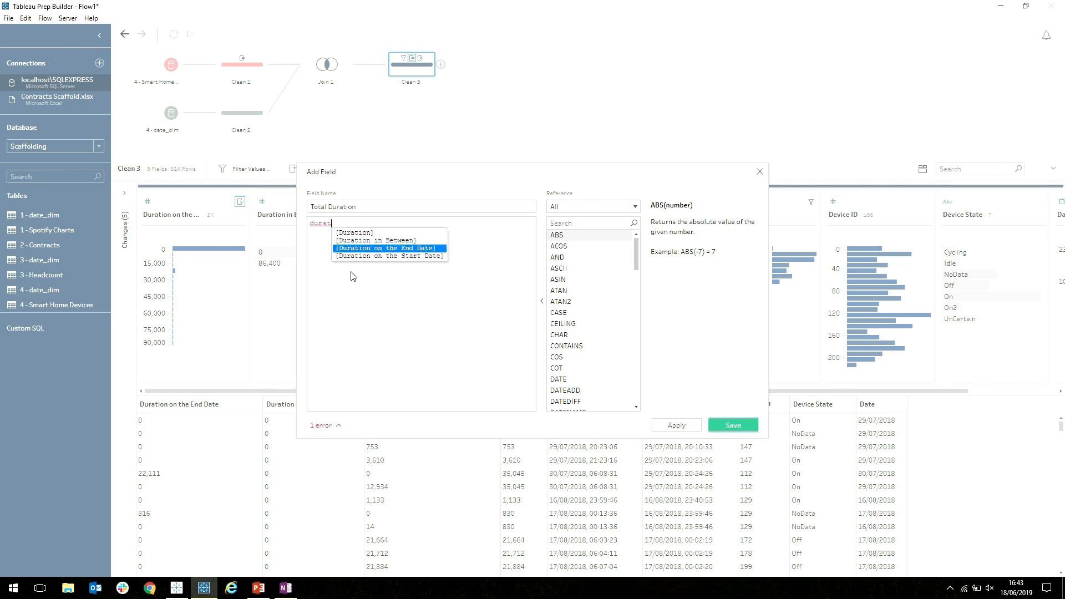
key("Return")
key("Return")
type("+")
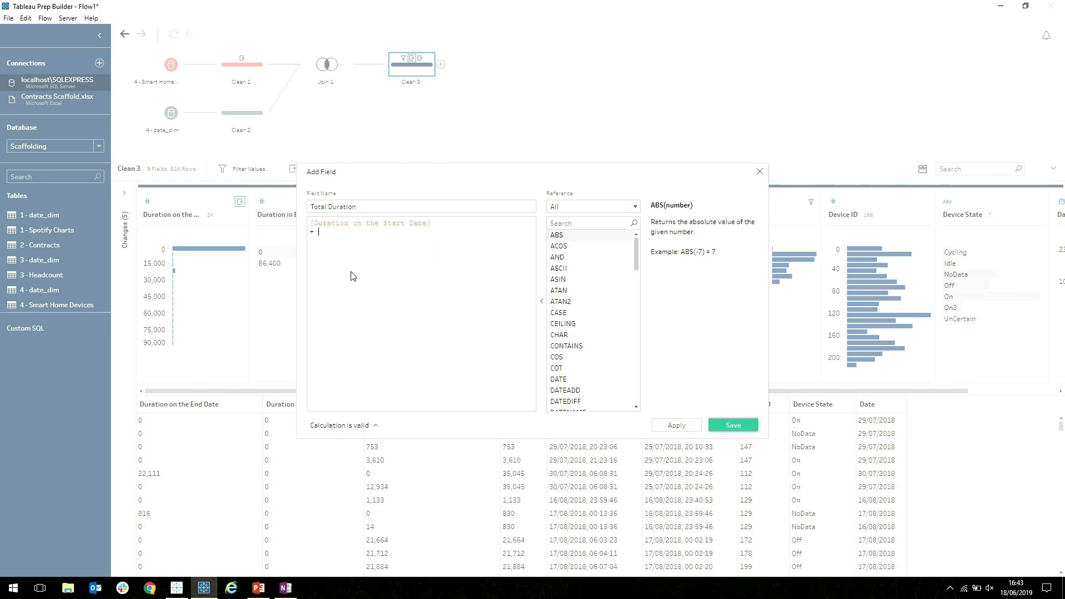
key("Return")
type("dura")
key("Down")
key("Down")
key("Return")
type("+ dura")
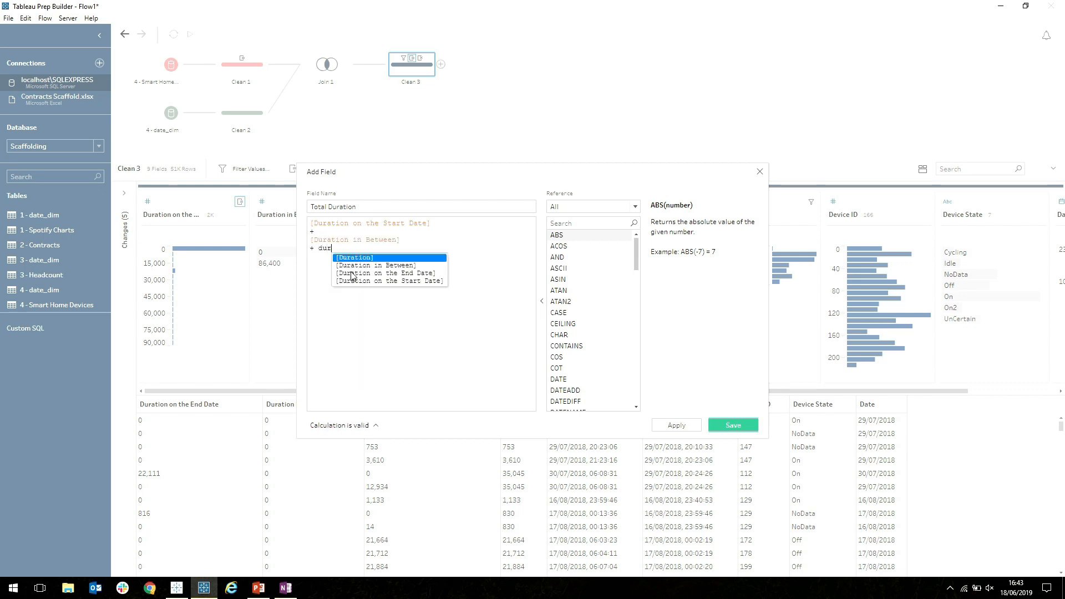
key("Down")
key("Down")
key("Return")
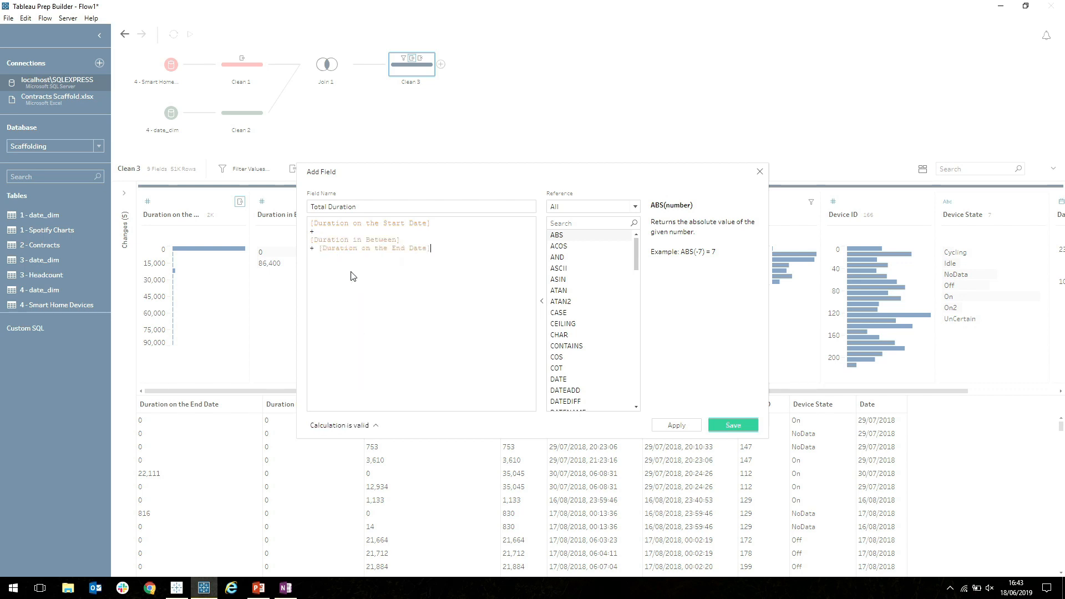
left_click(733, 425)
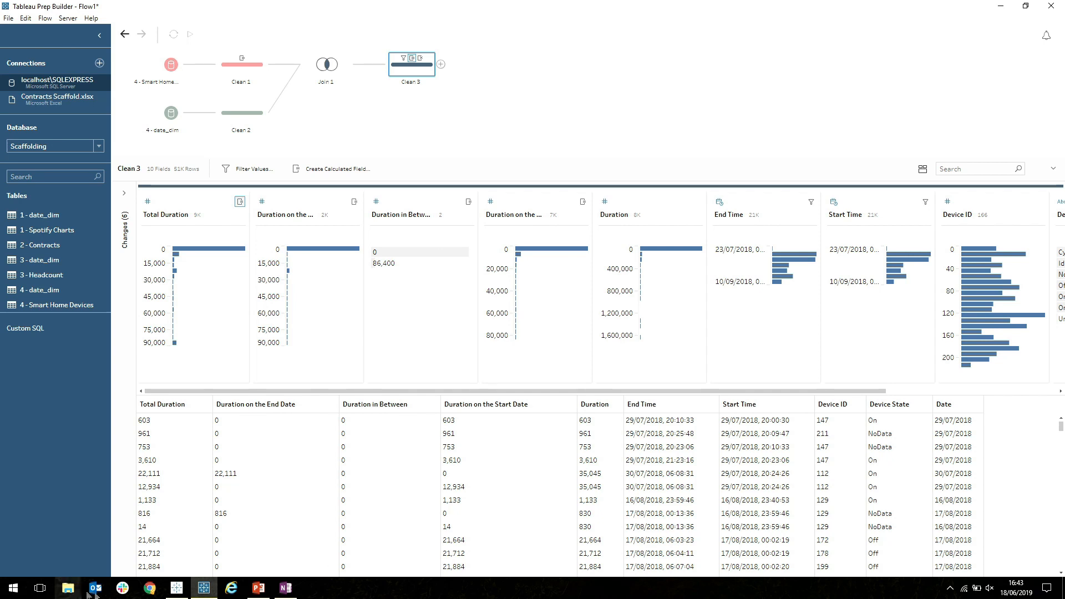
- Switch to Tableau Desktop and open the Devices worksheet with the 4. Smart Home Devices data source
left_click(175, 591)
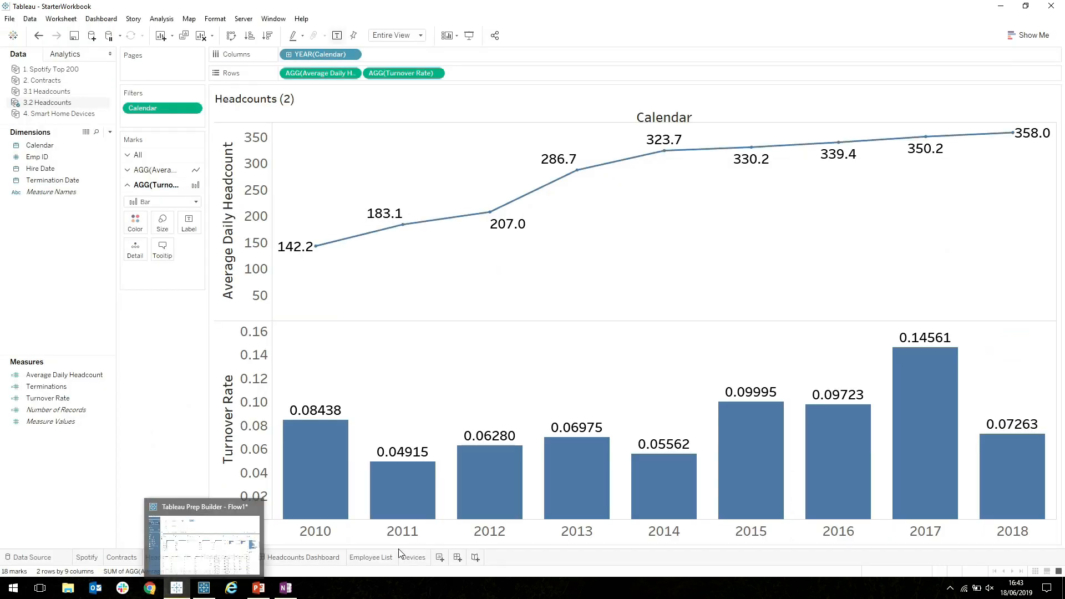
left_click(416, 559)
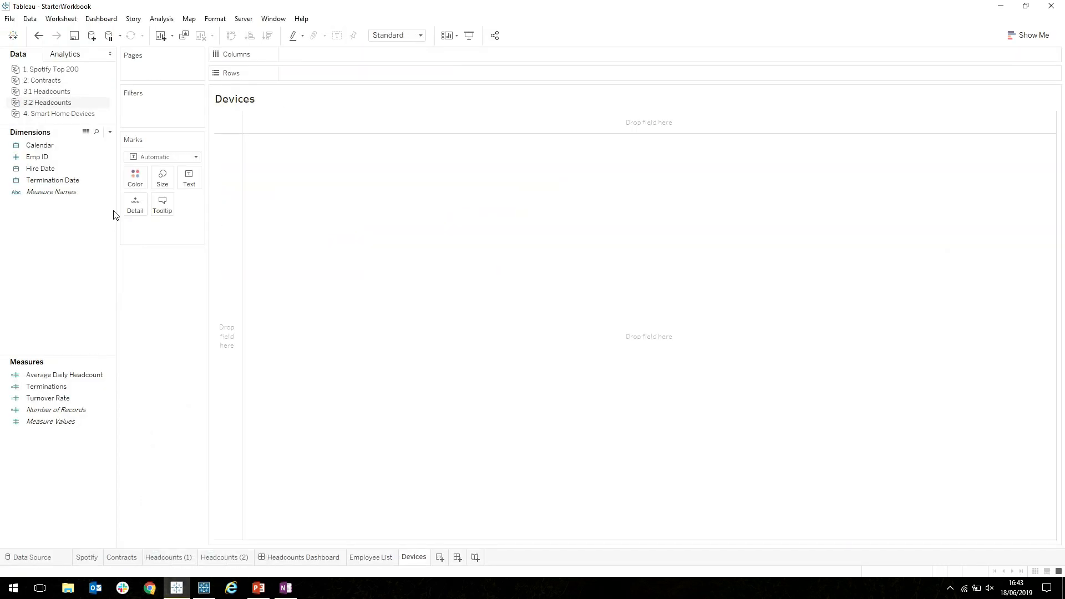
left_click(65, 114)
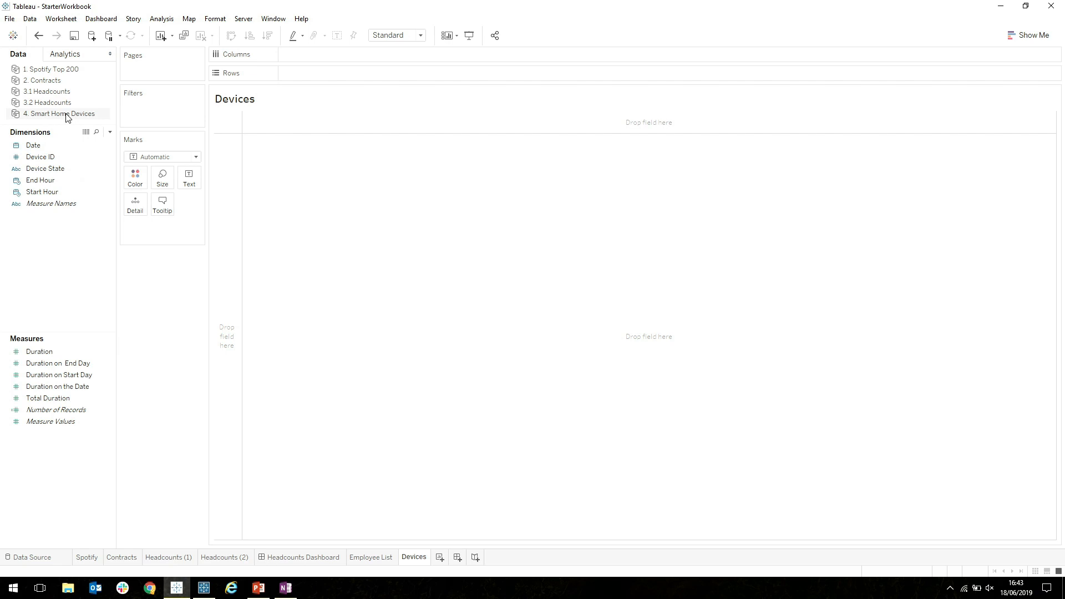
left_click(110, 389)
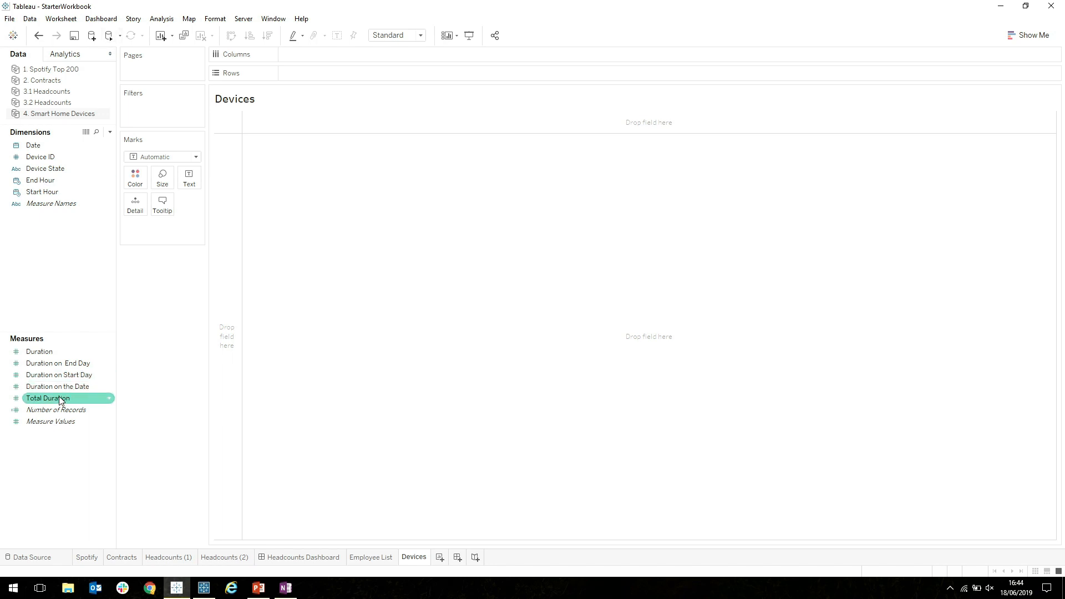
- Build the view with Device ID and SUM(Total Duration) on Rows and continuous DAY(Date) on Columns
left_click_drag(61, 400, 336, 72)
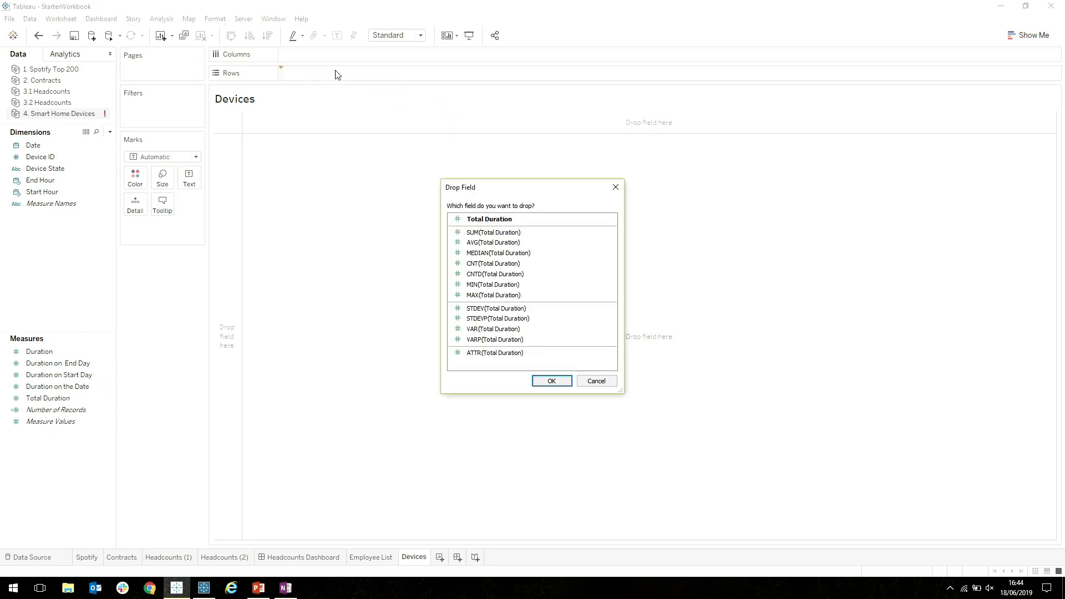
double_click(484, 235)
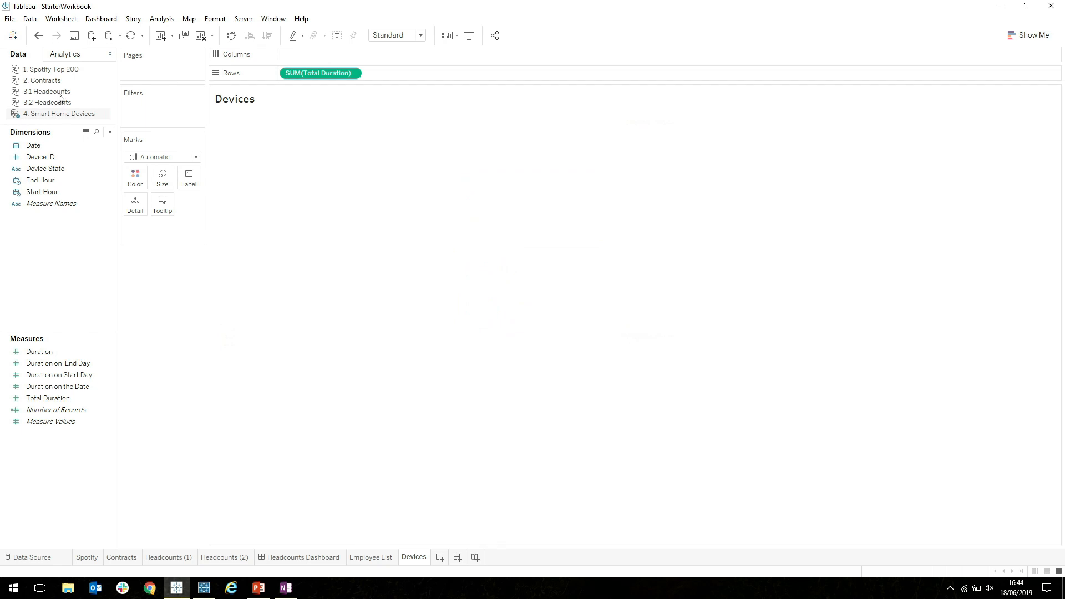
left_click_drag(40, 156, 290, 81)
left_click_drag(24, 149, 318, 52)
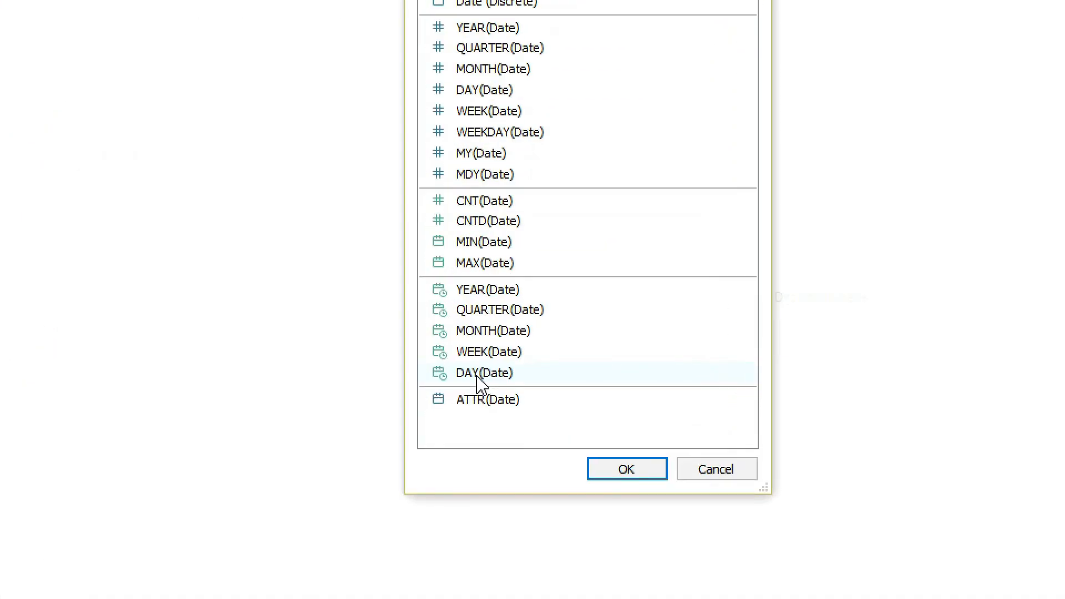
double_click(476, 374)
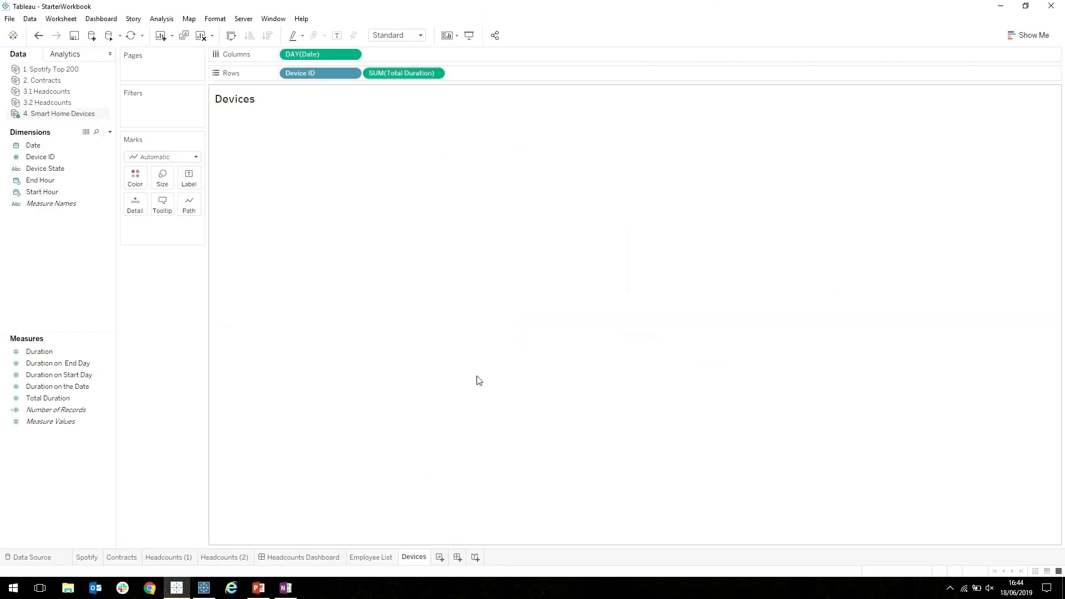
- Colour the marks by Device State and set the mark type to Bar
left_click(46, 171)
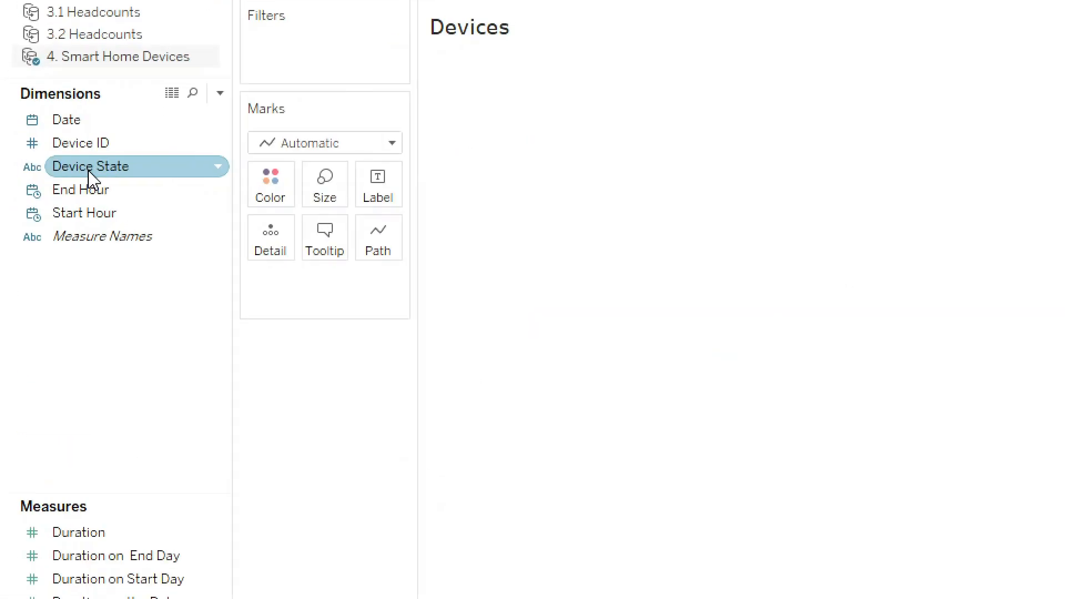
left_click_drag(89, 173, 270, 198)
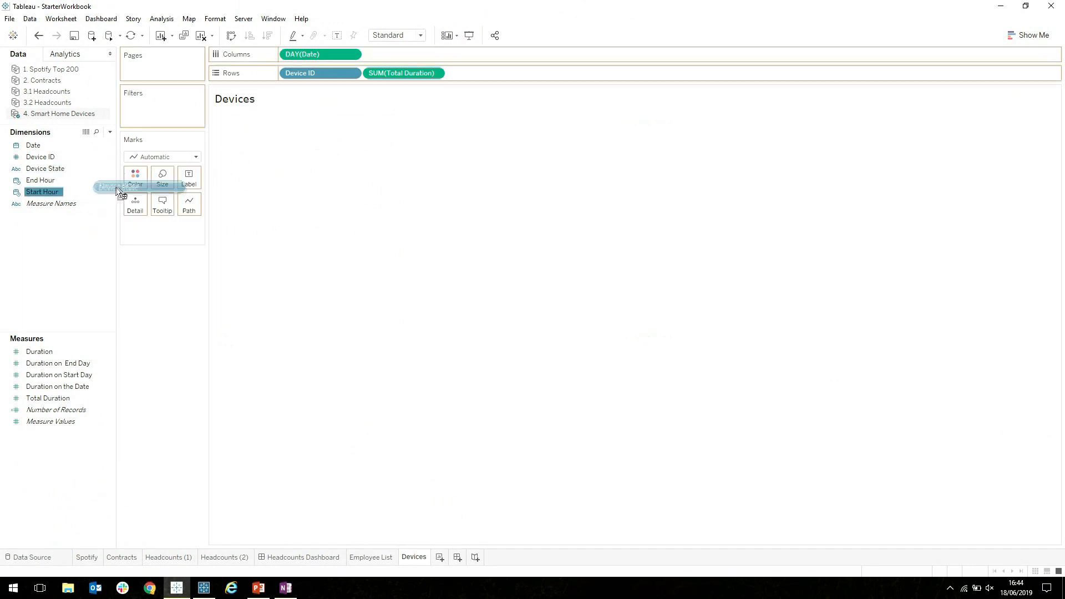
left_click_drag(137, 184, 136, 184)
left_click(159, 157)
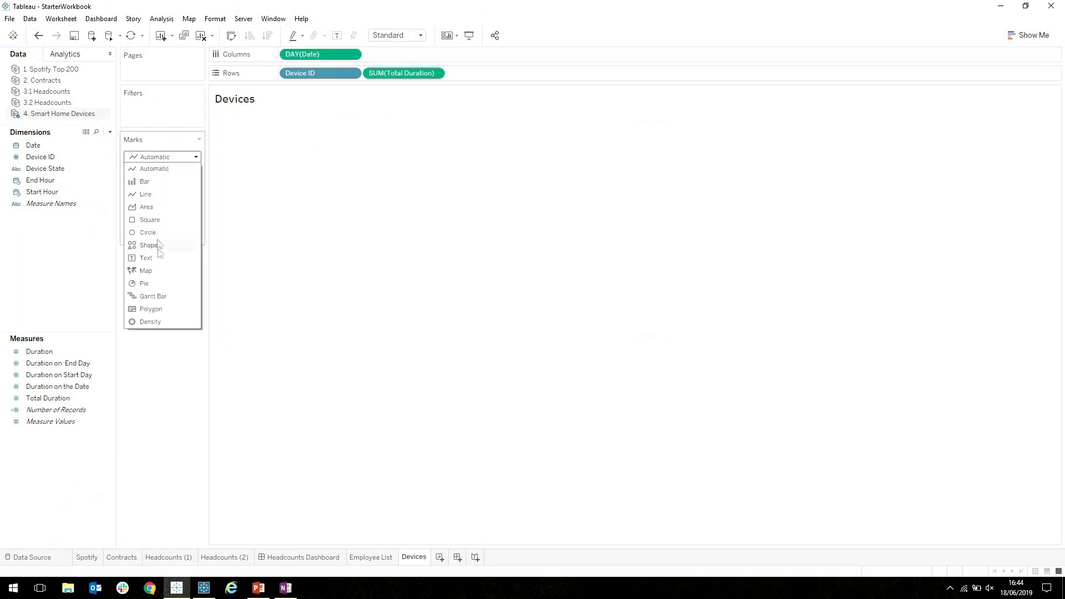
left_click(146, 182)
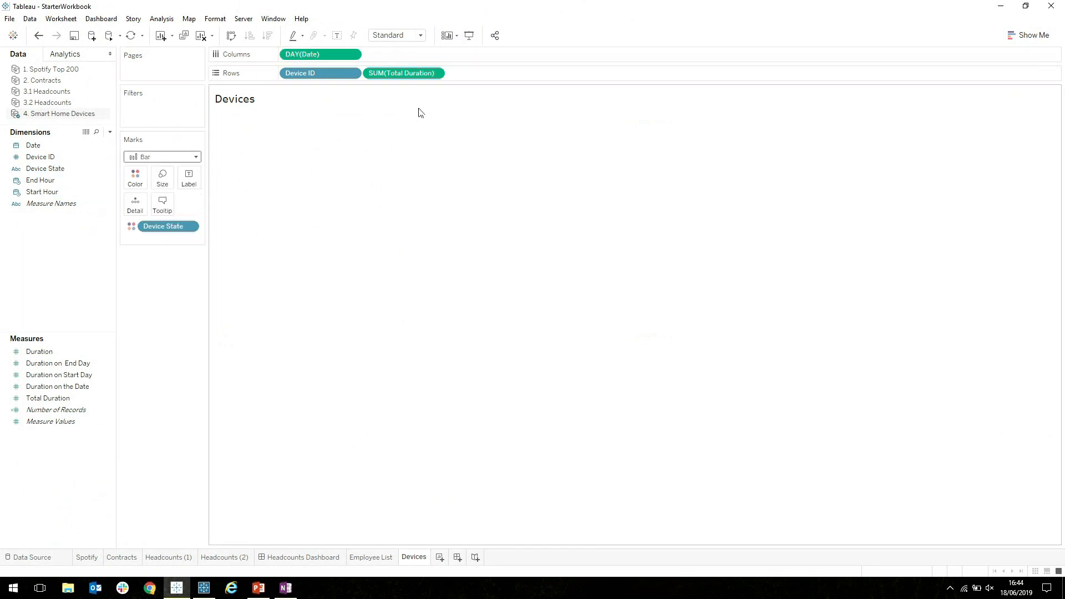
- Hide the axis header of SUM(Total Duration) and resume automatic updates for the view
right_click(401, 76)
left_click(439, 124)
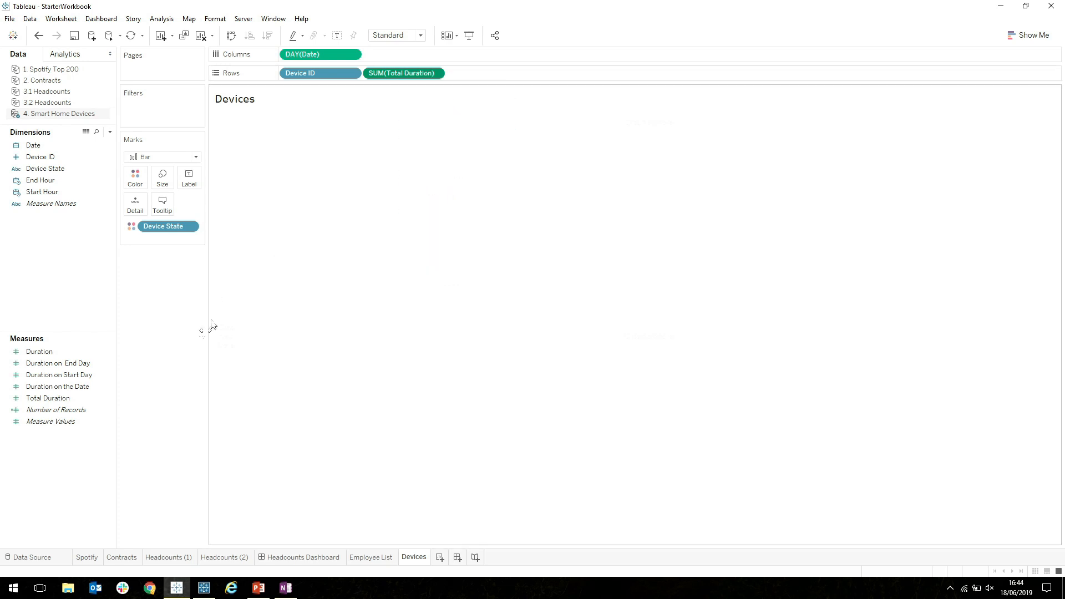
left_click(110, 36)
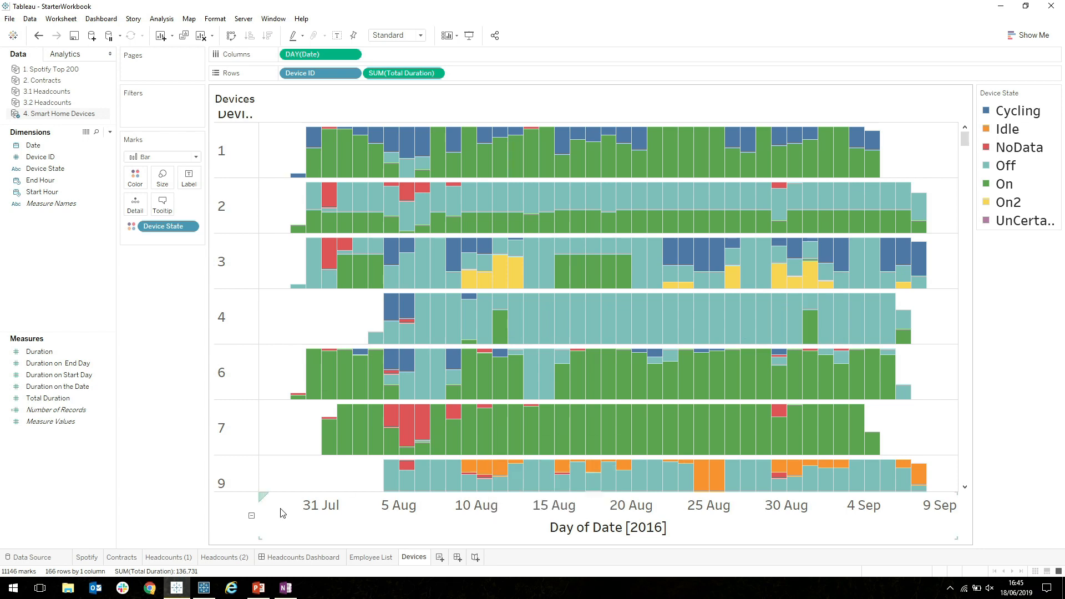
- Switch to the Scaffolding.pptx presentation in PowerPoint, go to slide 42 and start the slide show from it
left_click(258, 588)
key("Page_Down")
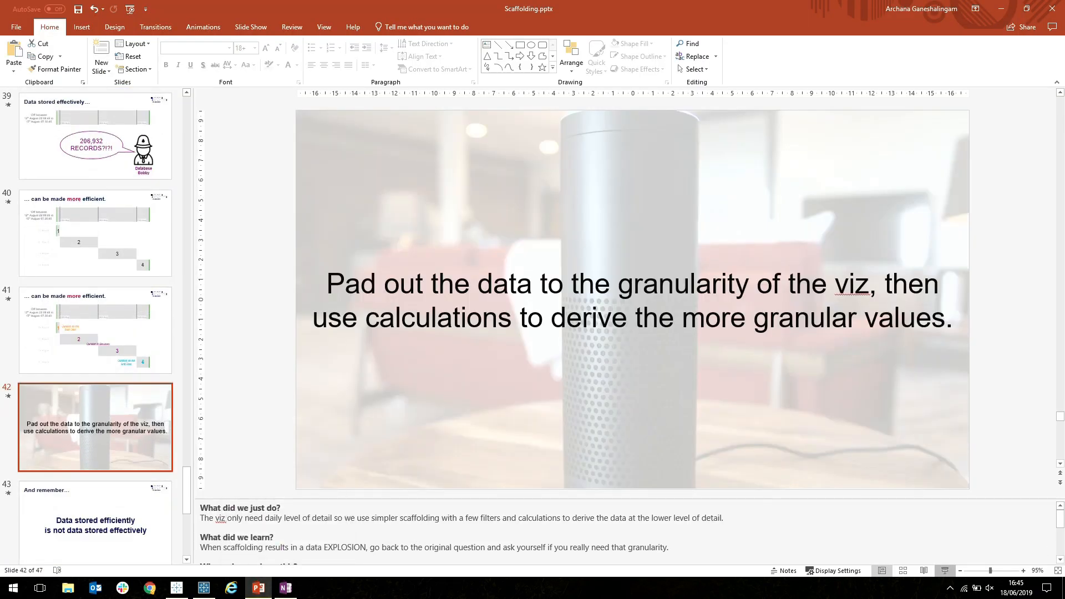
left_click(945, 570)
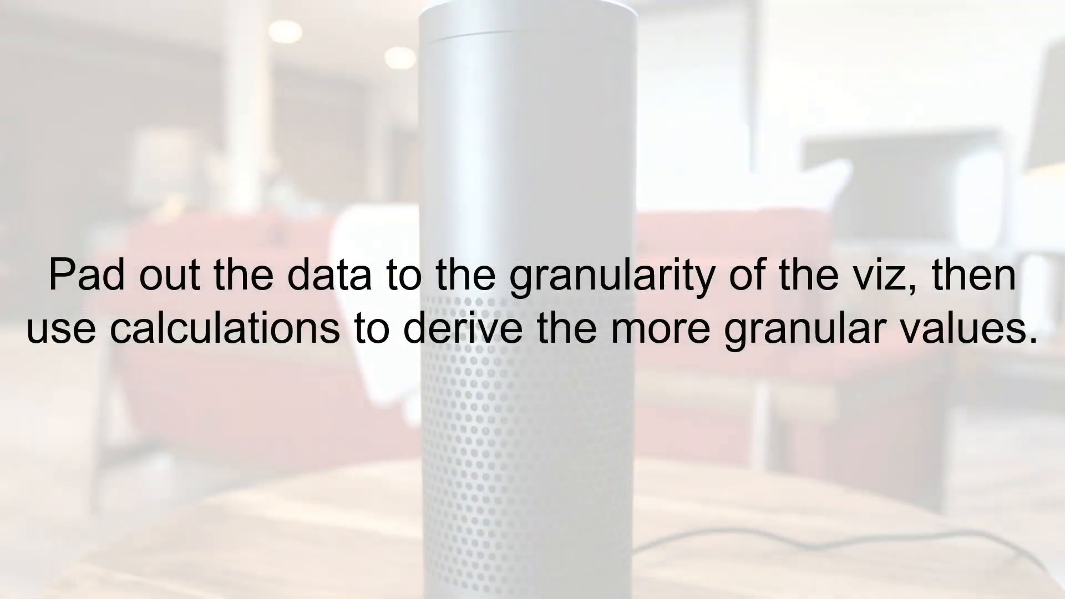